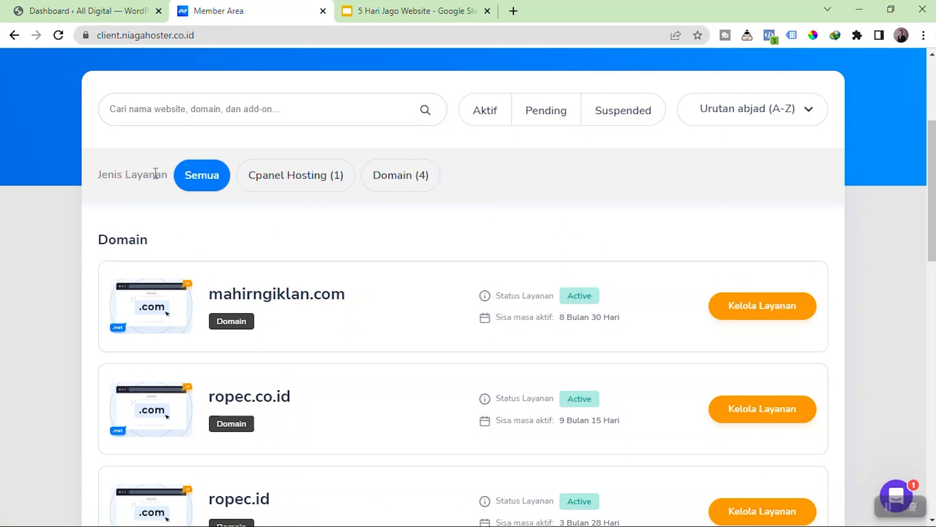
Filter the service list by Cpanel Hosting, and switch the filter to Domain to view the registered domains.
click(280, 188)
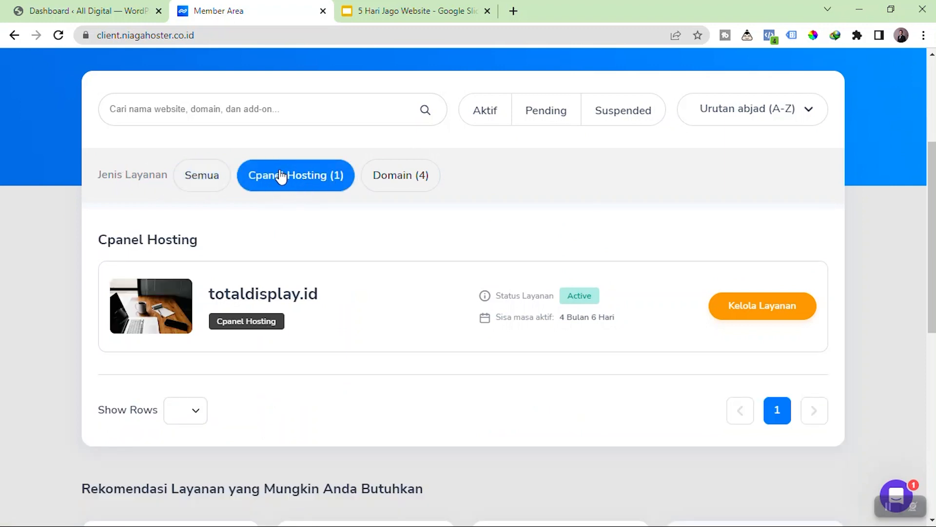
click(376, 182)
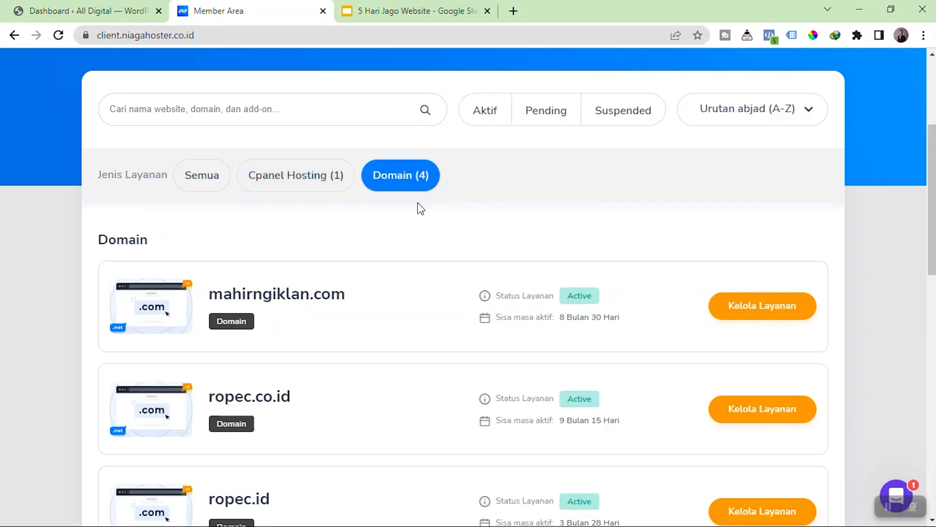
scroll(420, 218, down, 1)
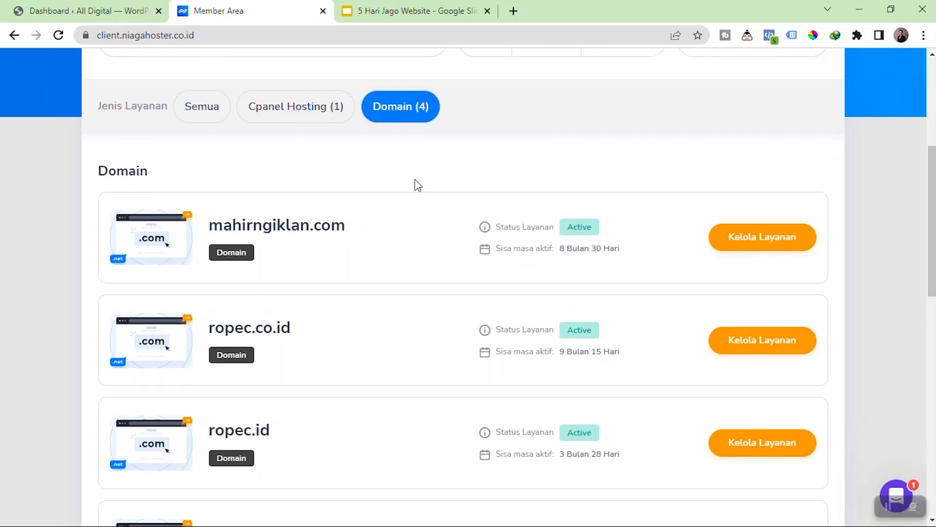
scroll(418, 185, down, 1)
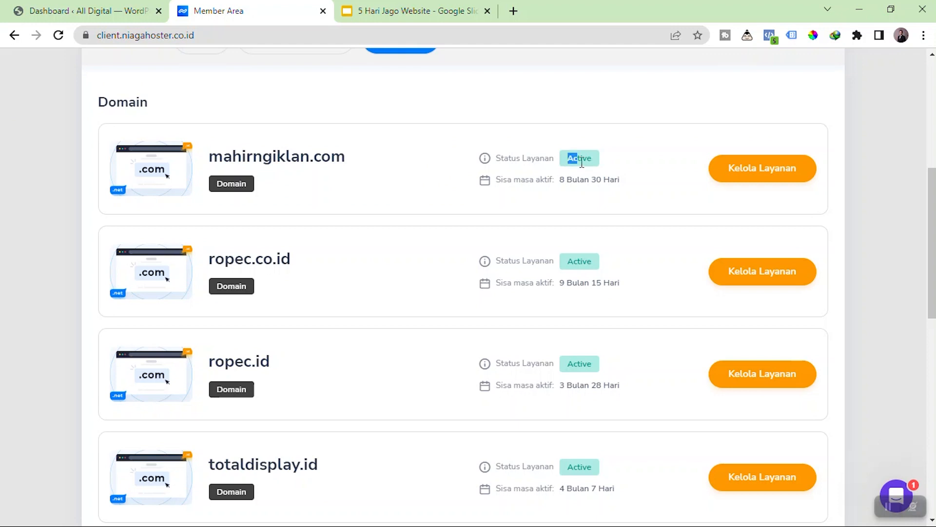
Check the service status of mahirngiklan.com, and view the support chat's options before closing it.
click(588, 162)
click(589, 160)
click(898, 494)
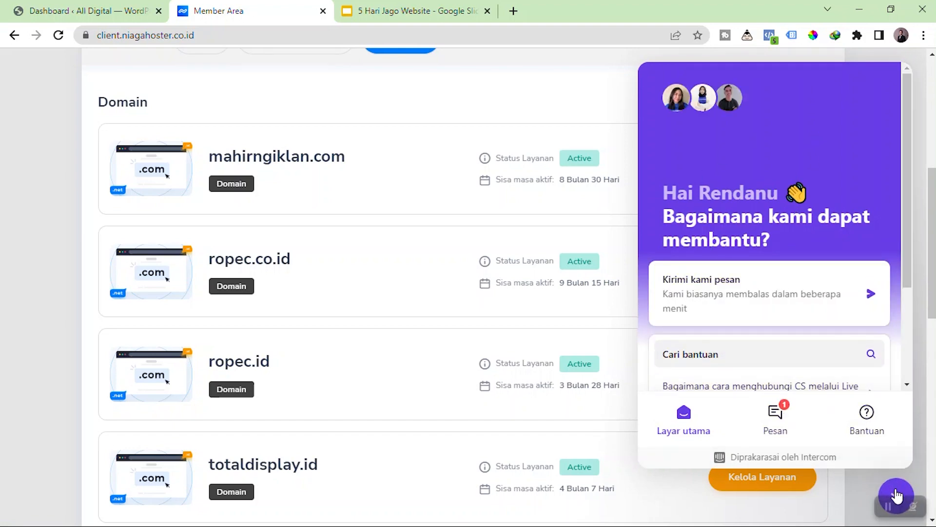
click(897, 495)
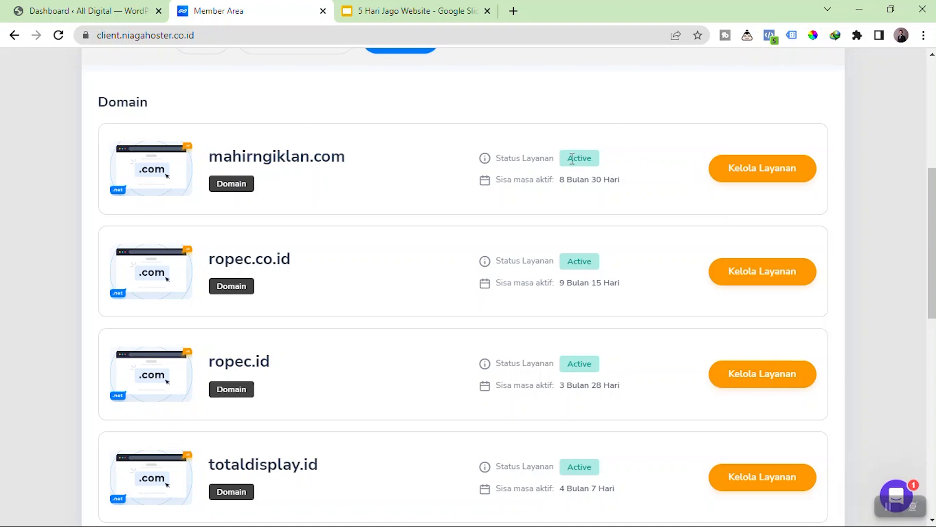
Copy the domain name mahirngiklan.com from the service list and open mahirngiklan.com/wp-admin in a new browser tab.
scroll(453, 169, up, 3)
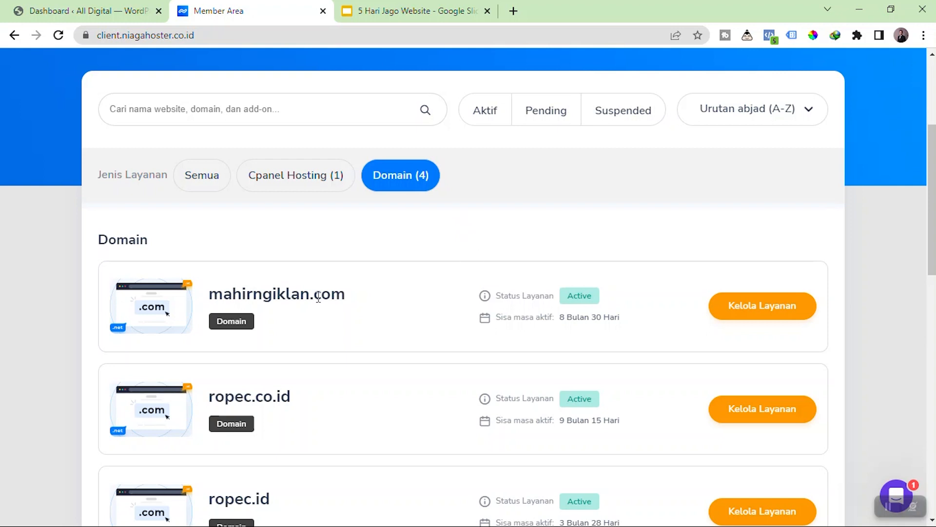
drag(350, 303, 209, 297)
right_click(223, 290)
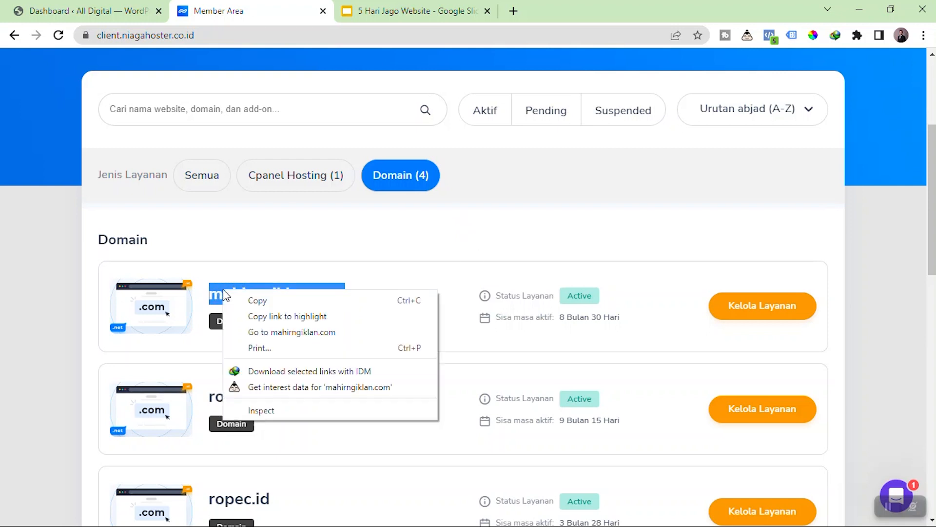
click(236, 301)
click(513, 10)
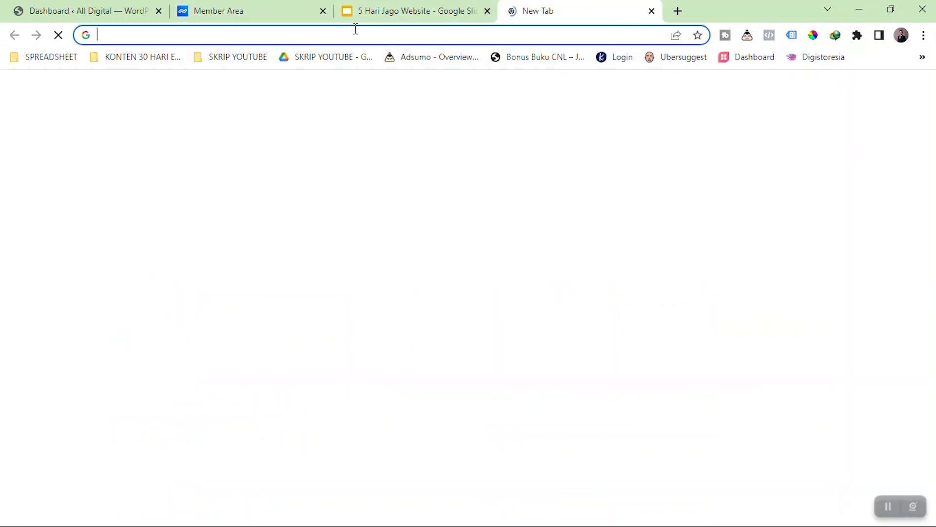
key(ctrl+v)
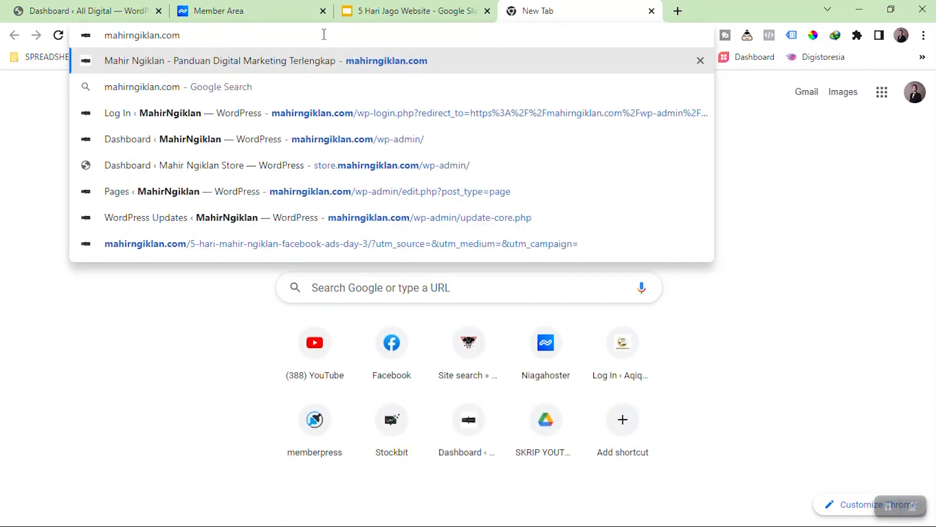
text(/wp-admin)
key(Return)
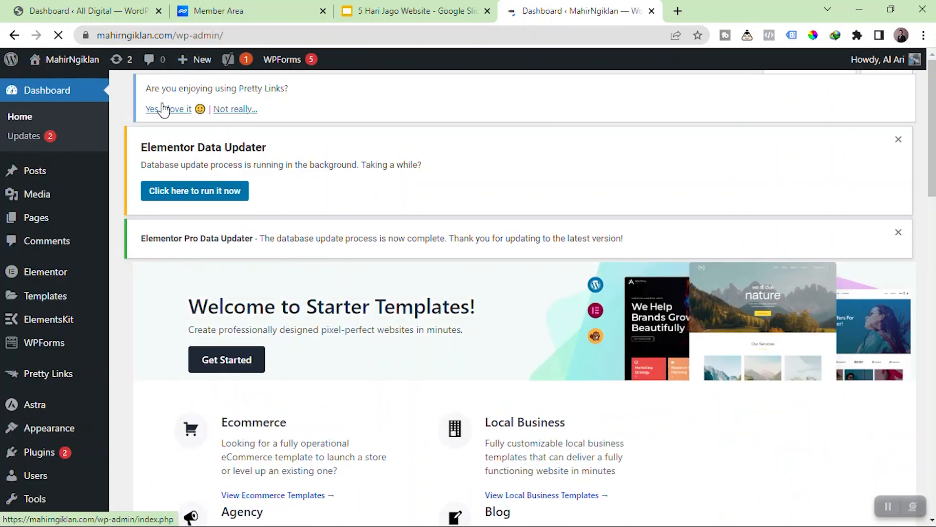
Log out of the mahirngiklan.com WordPress dashboard and view its login form.
click(252, 7)
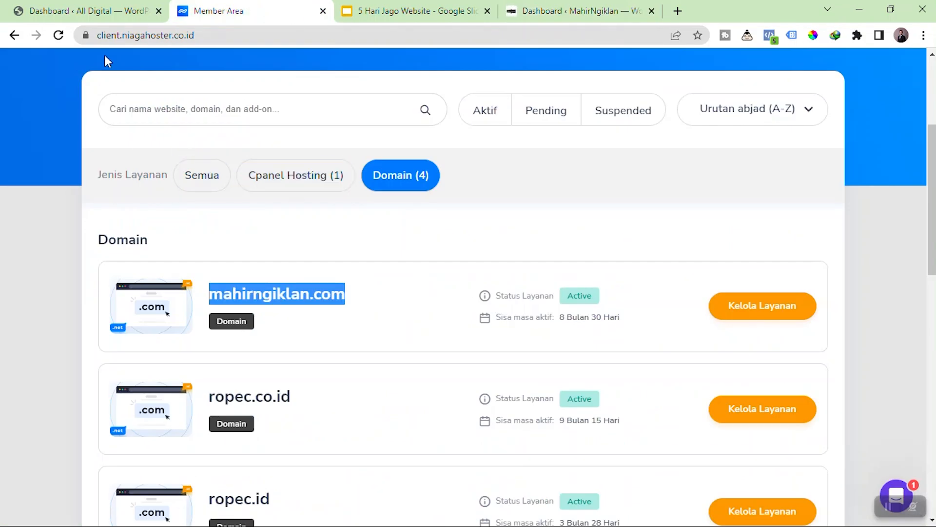
click(580, 6)
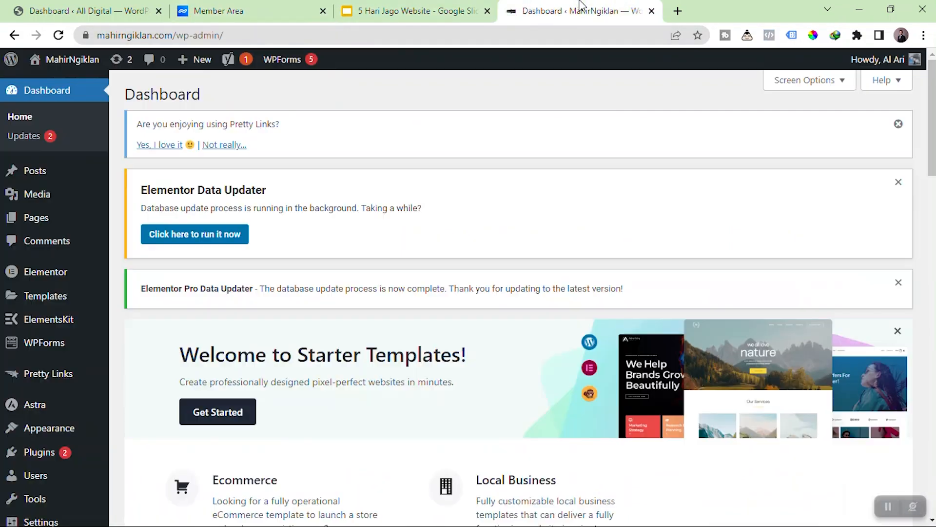
mouse_move(877, 59)
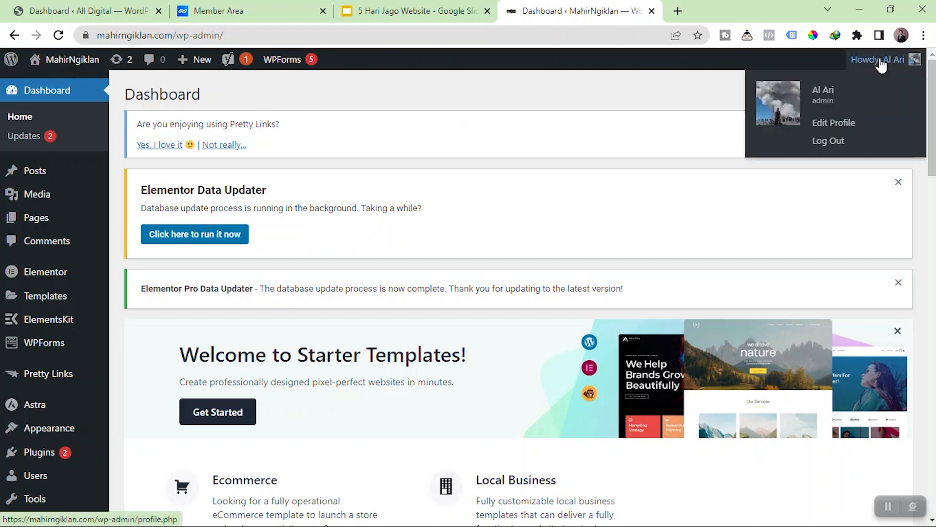
click(835, 141)
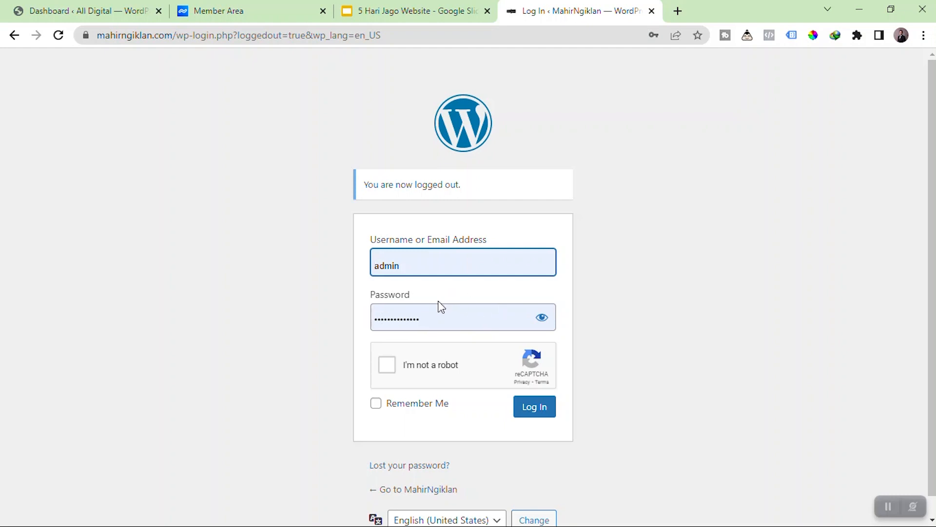
scroll(441, 302, down, 1)
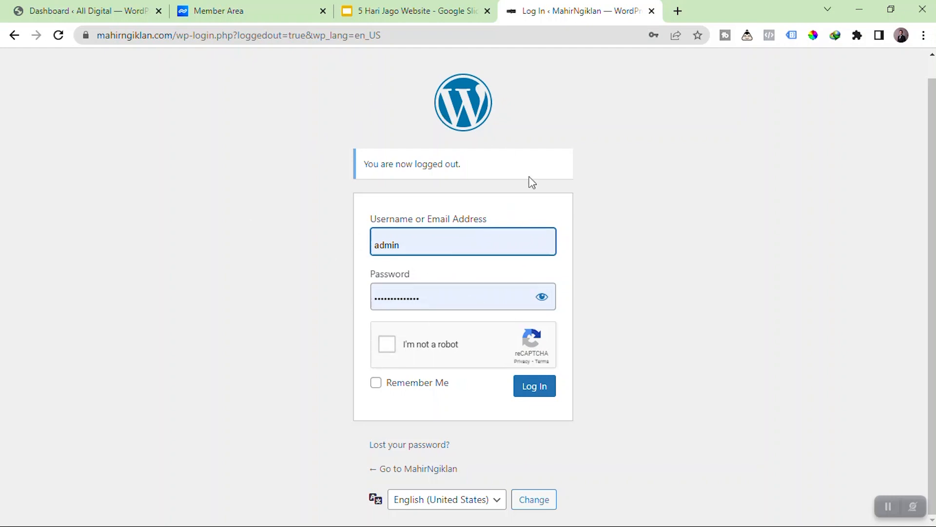
Open the All Digital WordPress dashboard at weefha.com/wp-admin in the current browser tab.
click(316, 43)
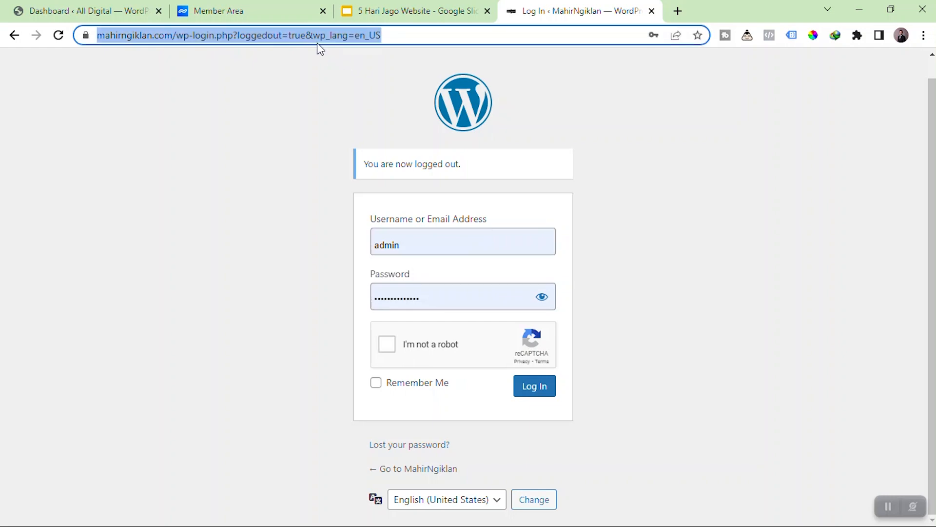
text(wee)
key(Down)
key(Down)
key(Down)
key(Down)
key(Down)
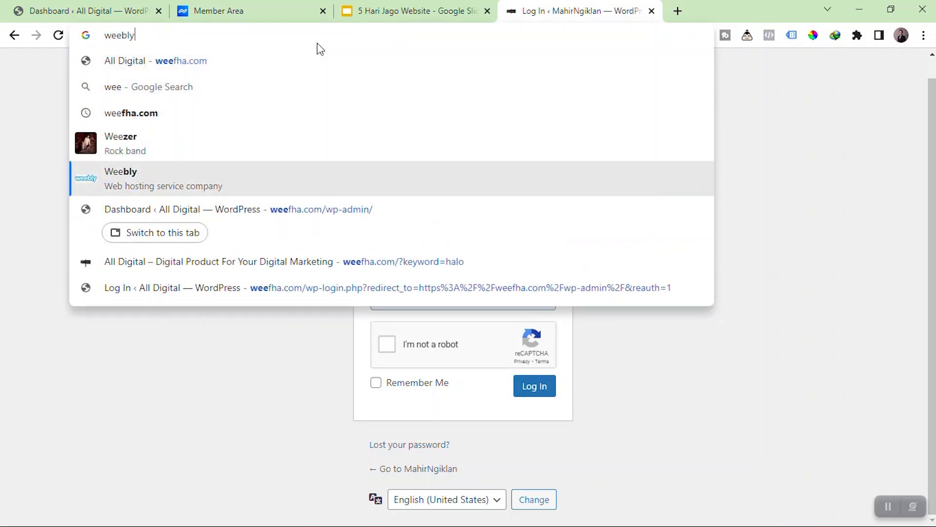
key(Return)
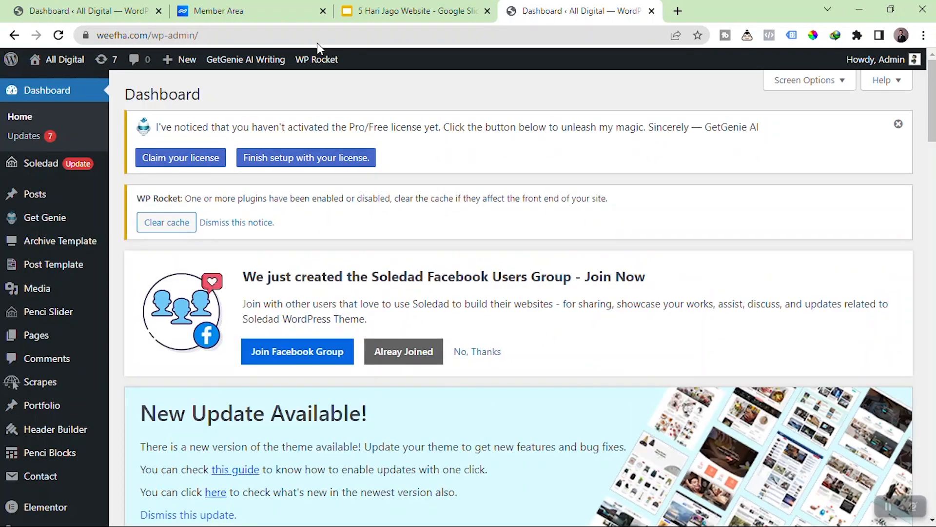
Dismiss the GetGenie AI license notice on the WordPress dashboard.
scroll(101, 225, down, 5)
scroll(101, 225, up, 5)
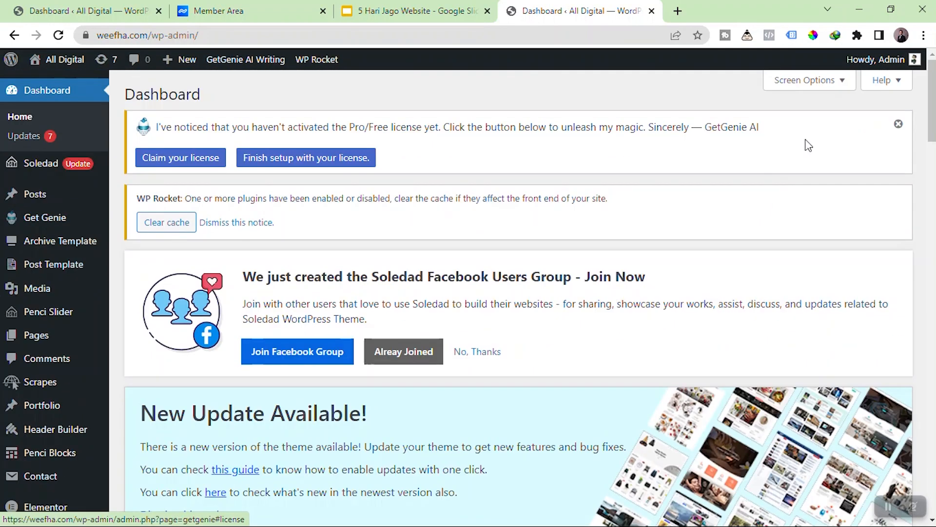
click(898, 125)
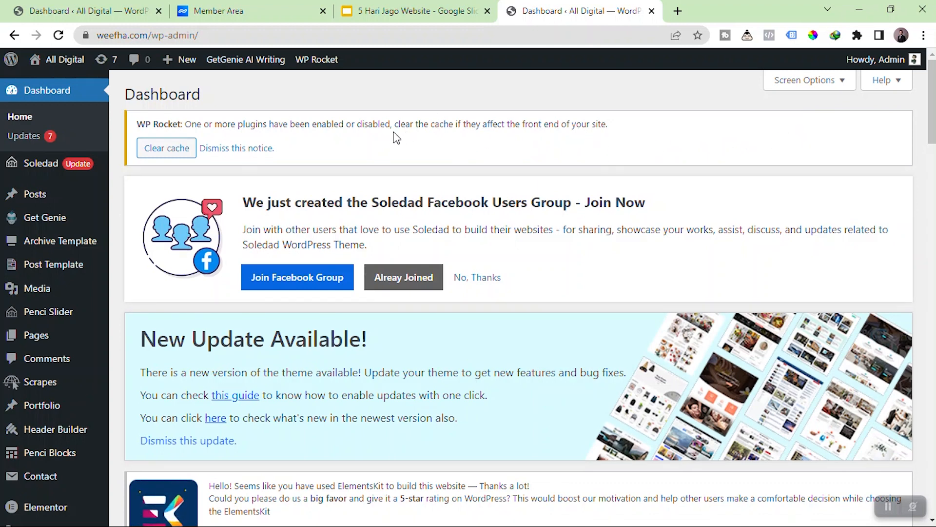
Look through the WordPress dashboard's widgets and notices and the entries of its admin menu.
scroll(598, 196, down, 15)
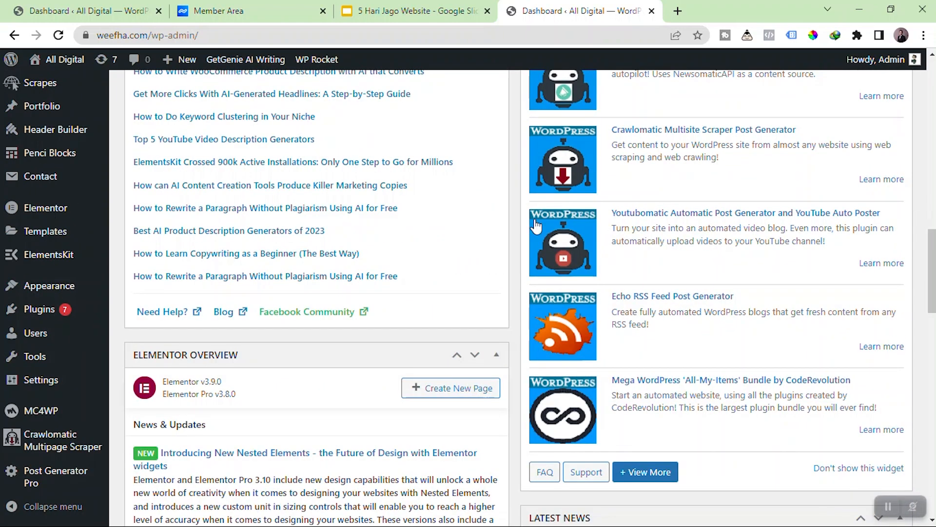
scroll(523, 235, up, 15)
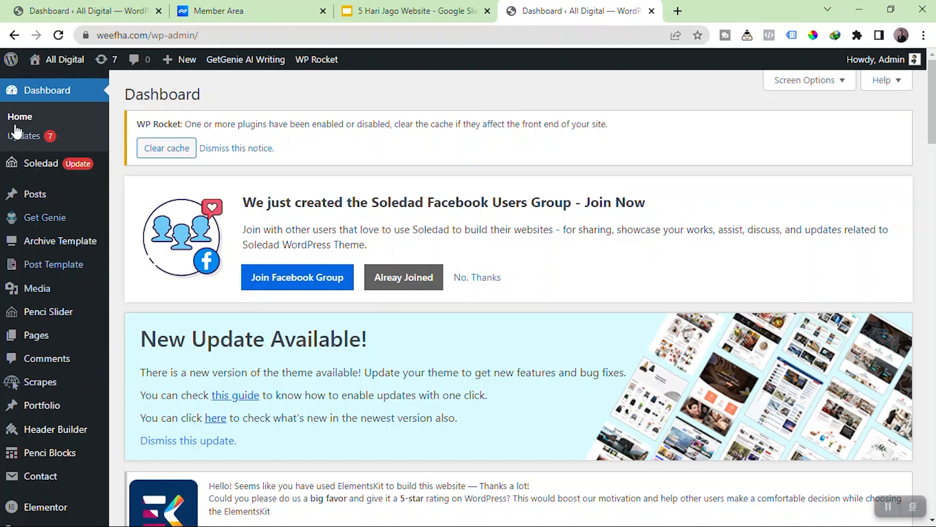
scroll(72, 307, down, 1)
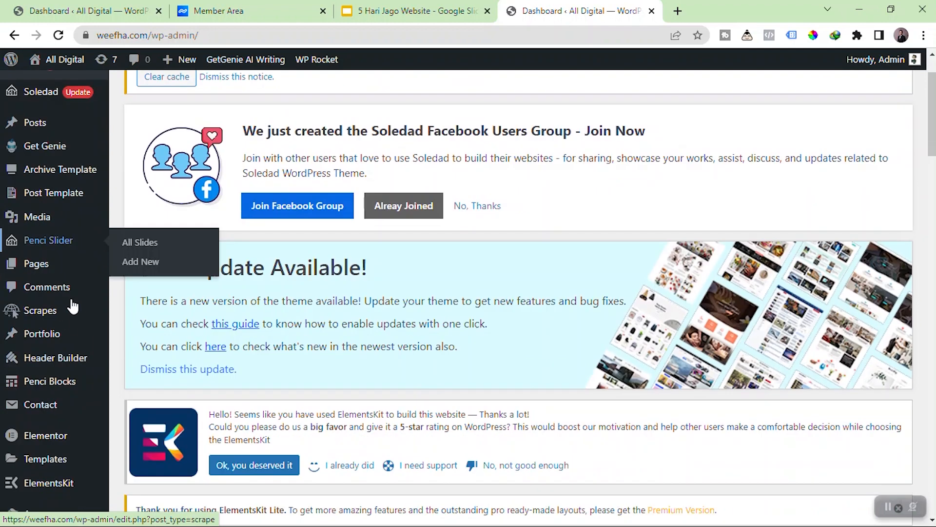
scroll(72, 306, down, 2)
scroll(44, 390, up, 3)
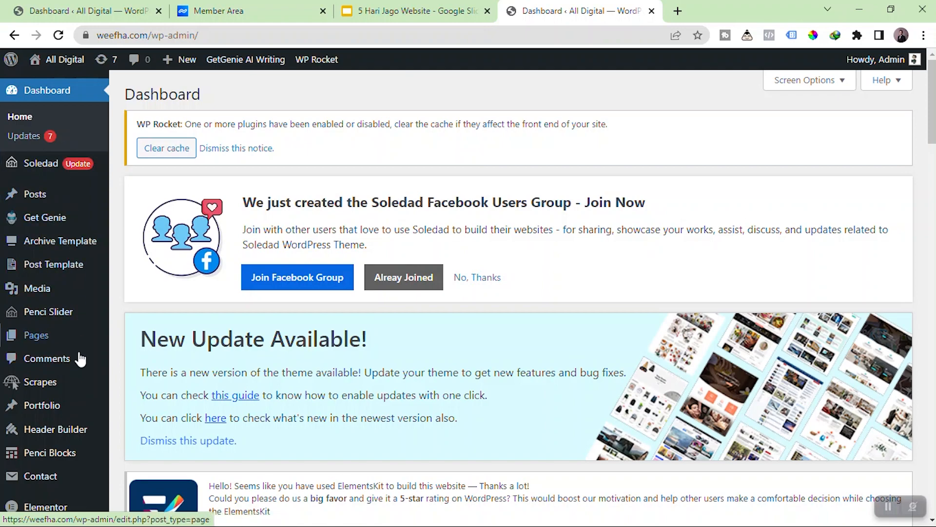
scroll(80, 359, down, 5)
scroll(75, 283, up, 4)
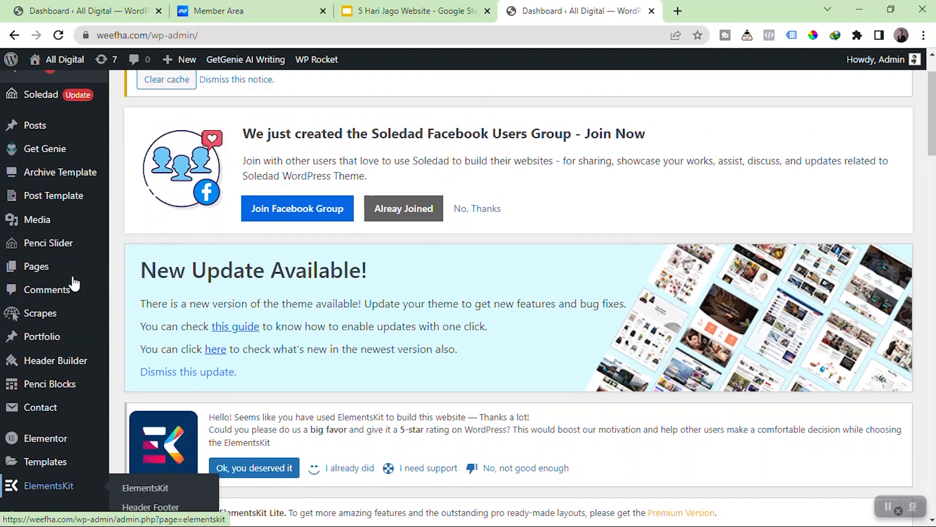
scroll(73, 197, up, 2)
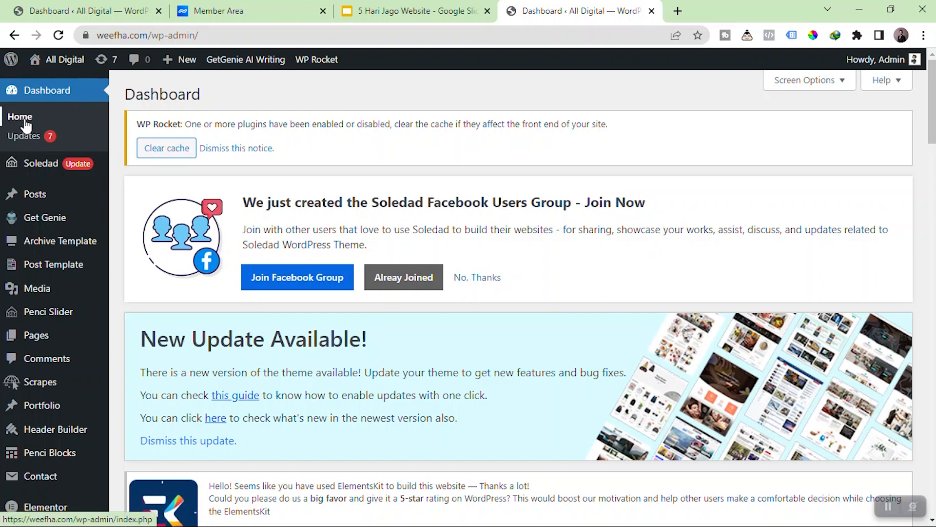
Visit the public All Digital site in a new browser tab, look through its homepage, and close it.
mouse_move(51, 69)
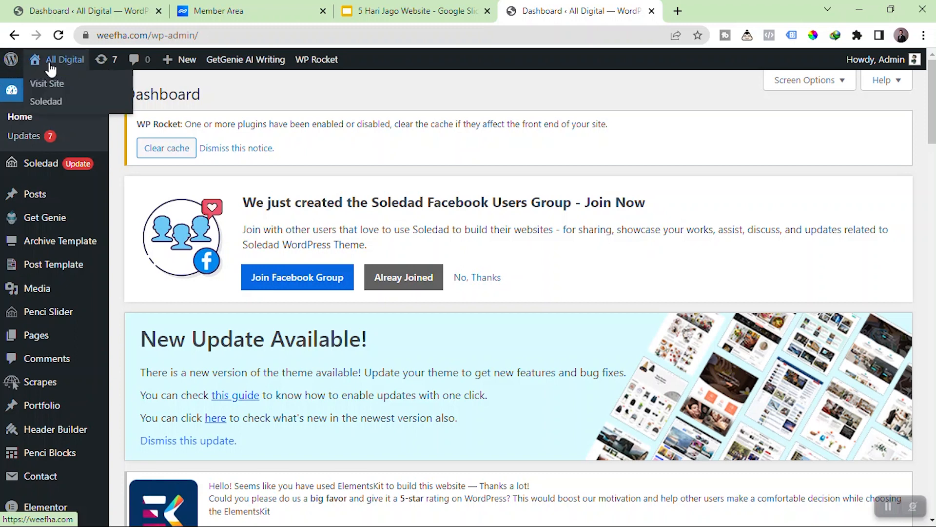
right_click(47, 84)
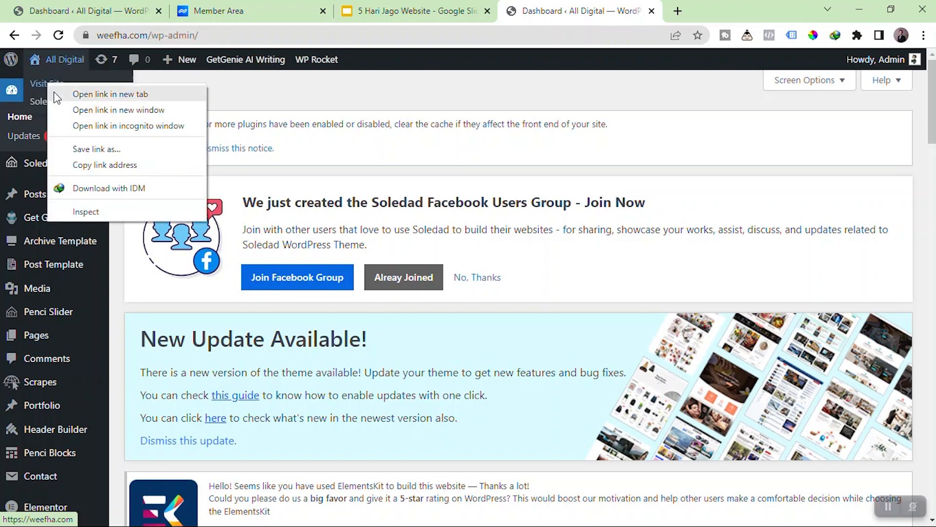
click(64, 93)
click(633, 6)
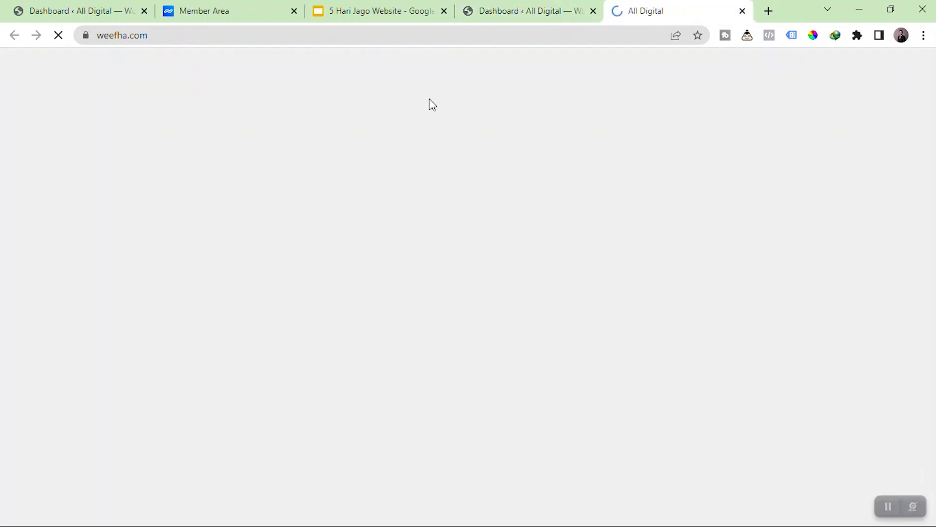
scroll(531, 293, down, 10)
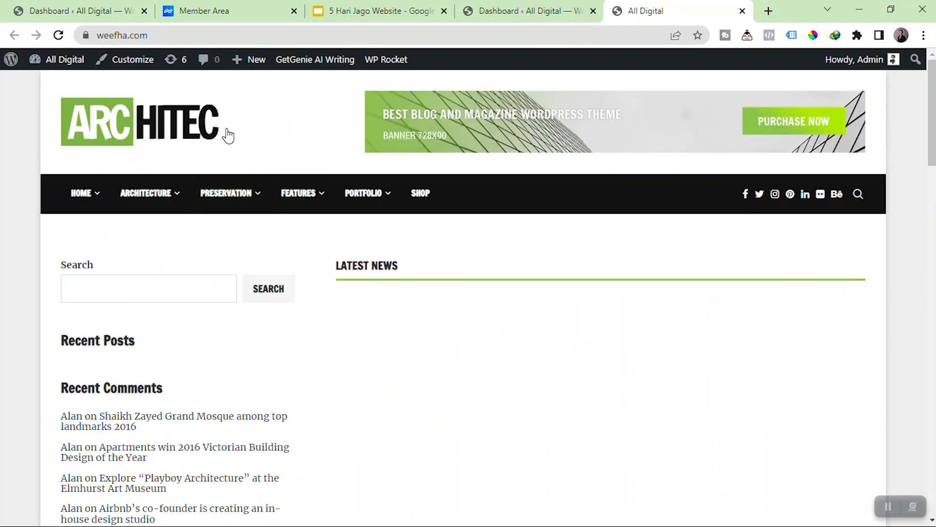
scroll(400, 312, down, 10)
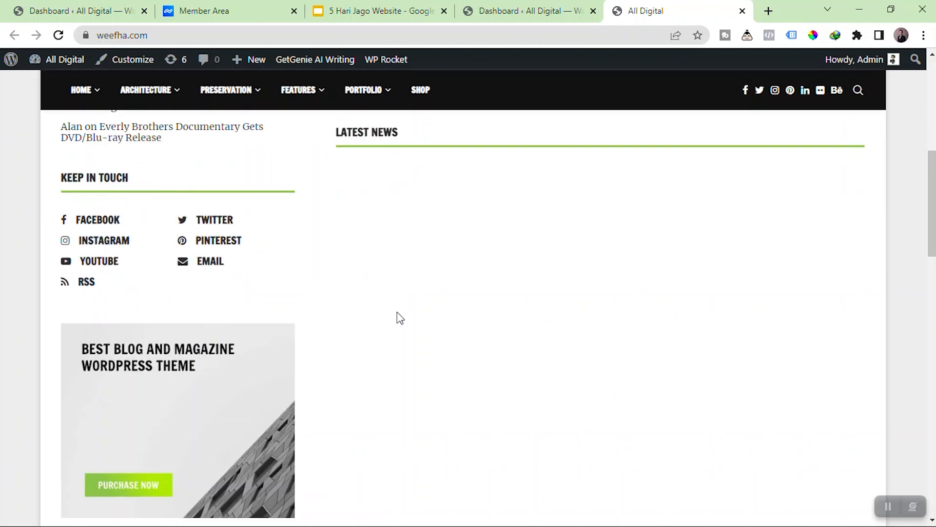
scroll(419, 371, down, 5)
scroll(416, 372, up, 15)
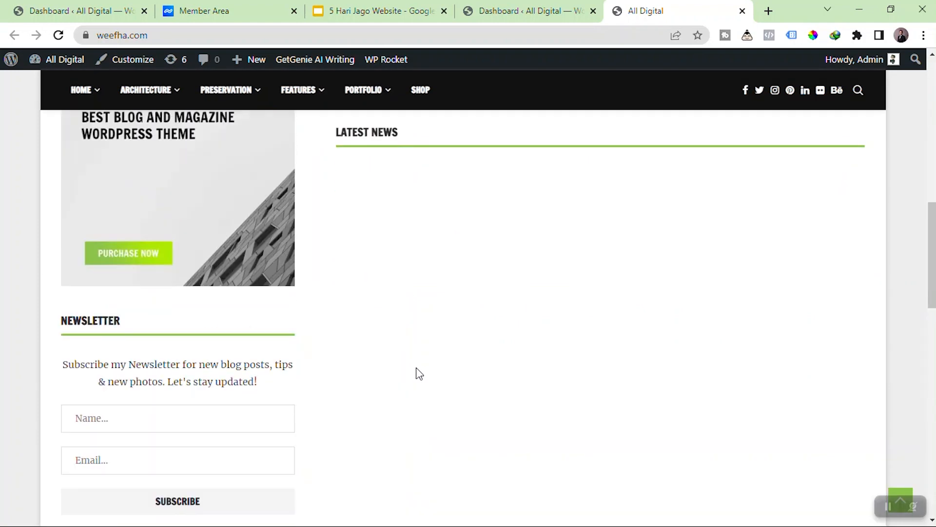
click(743, 10)
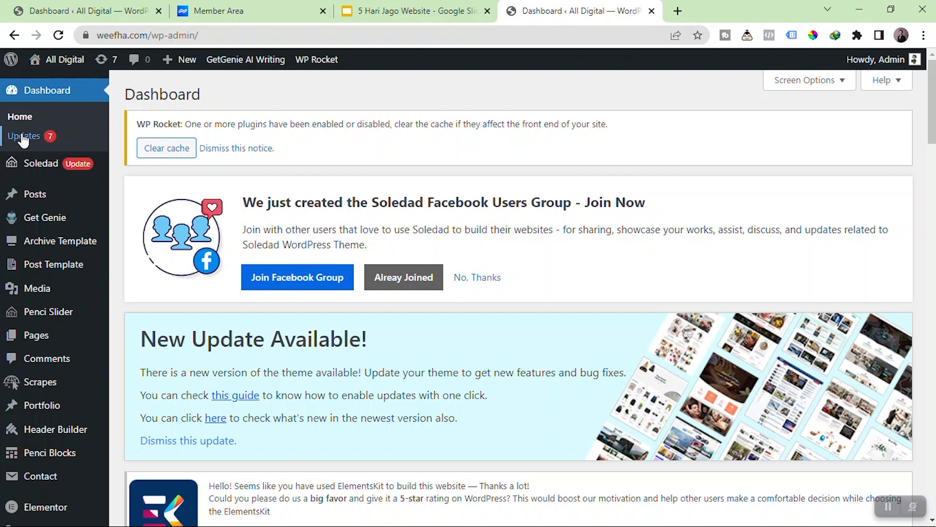
Open the WordPress Updates page of weefha.com in a new browser tab and switch to it.
right_click(33, 138)
click(94, 146)
click(680, 6)
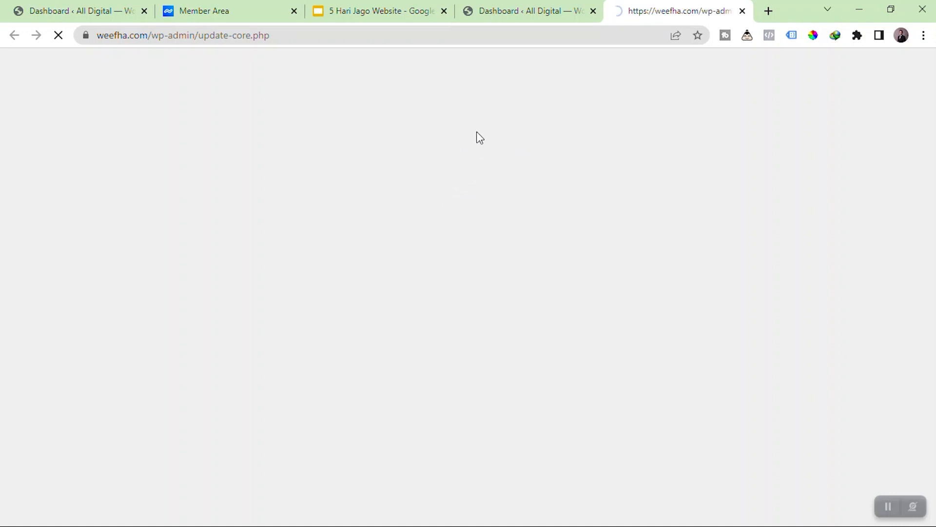
Look through the plugin updates available on weefha.com, and view the Posts and Pages submenus in the dashboard tab.
scroll(420, 201, down, 20)
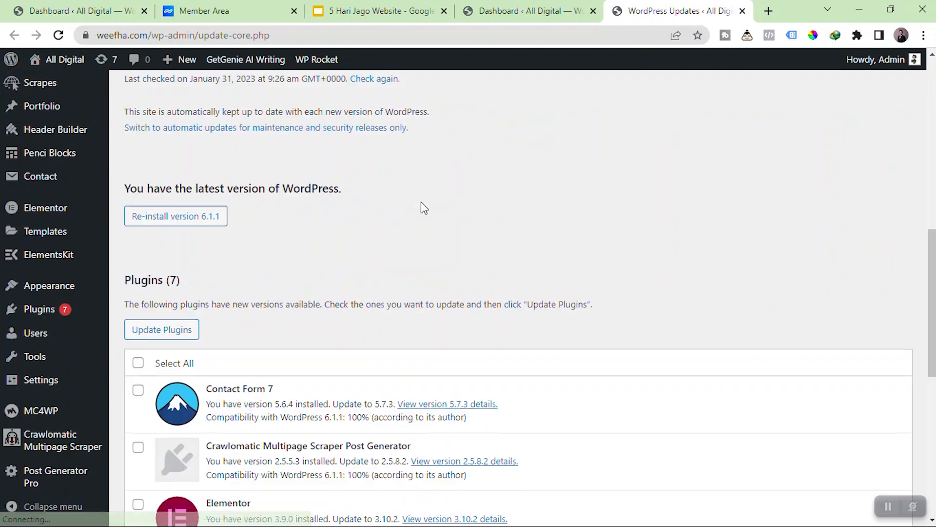
scroll(391, 226, up, 3)
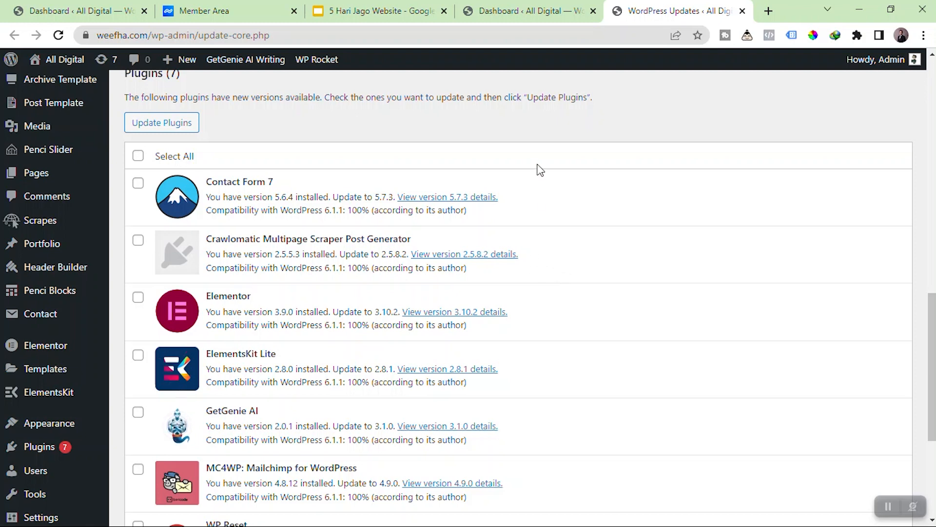
click(519, 10)
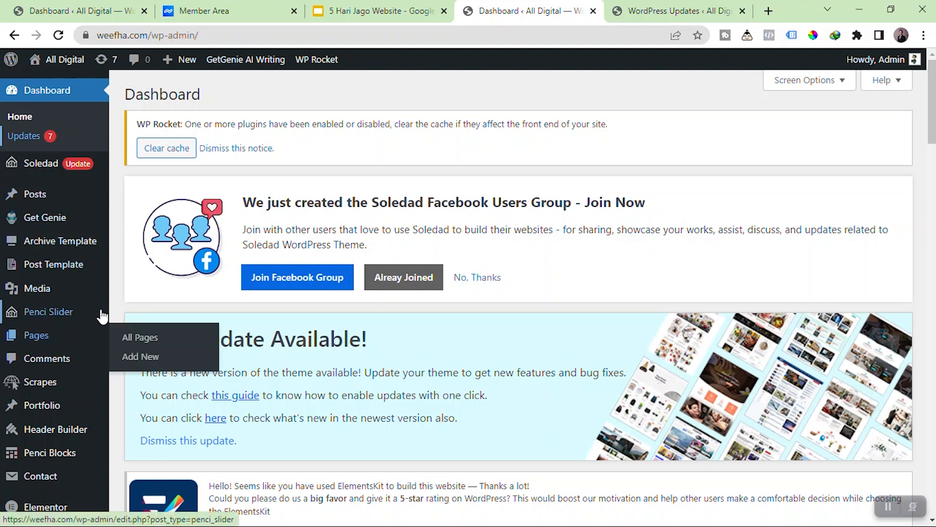
mouse_move(47, 200)
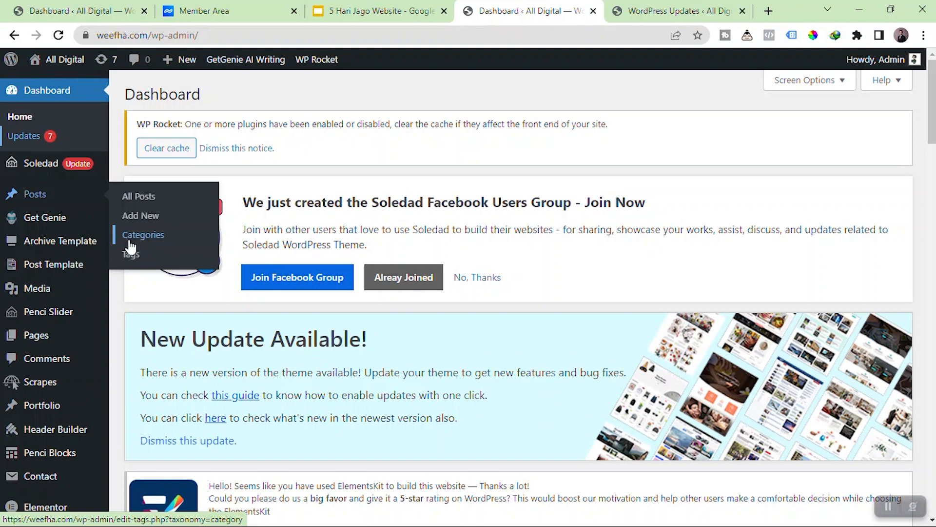
mouse_move(51, 335)
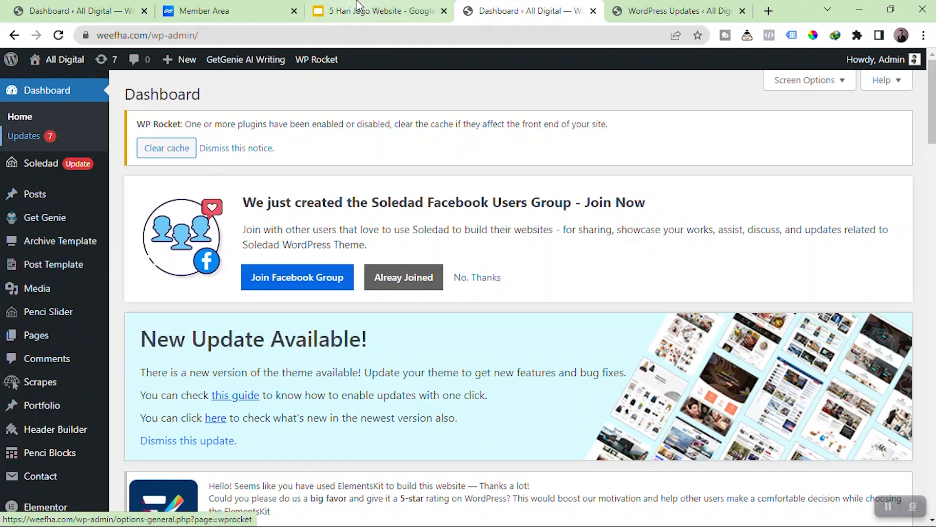
Switch to the 5 Hari Jago Website presentation in Google Slides and present the "Page VS Post" slide full screen.
click(373, 11)
click(102, 292)
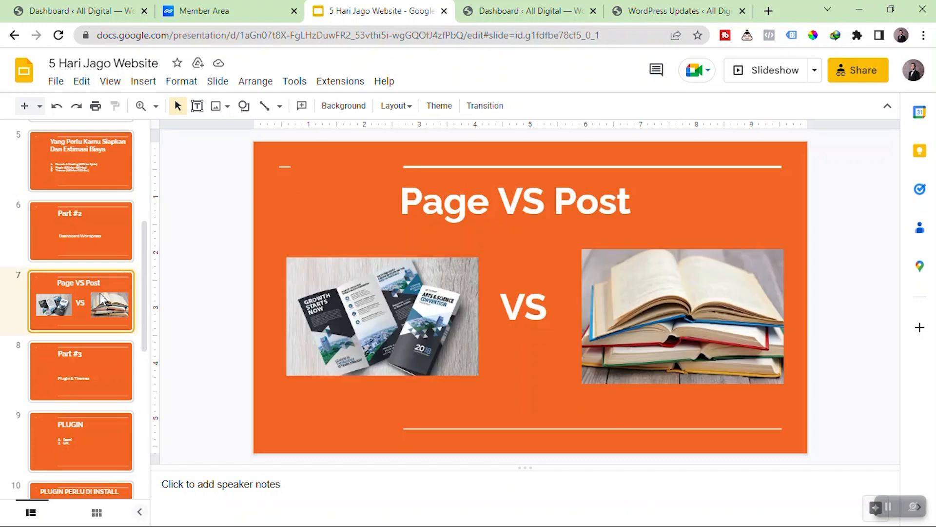
click(768, 75)
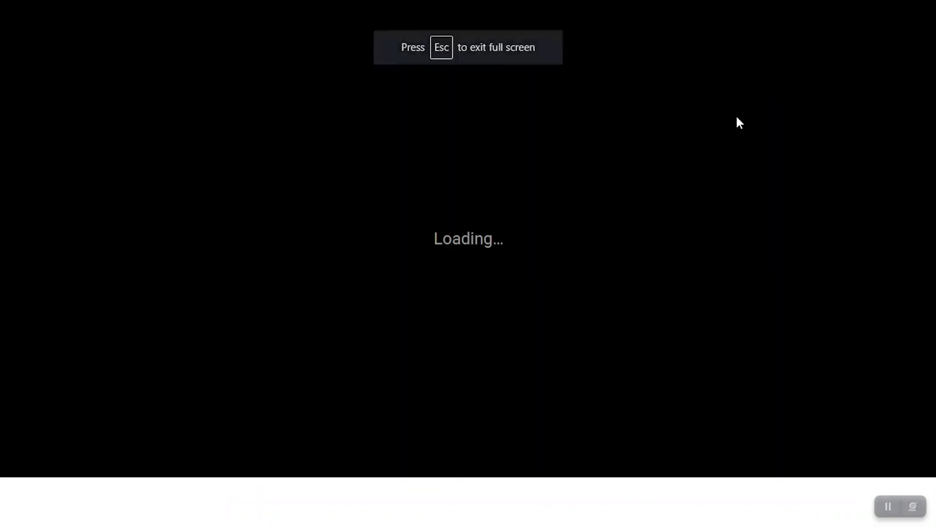
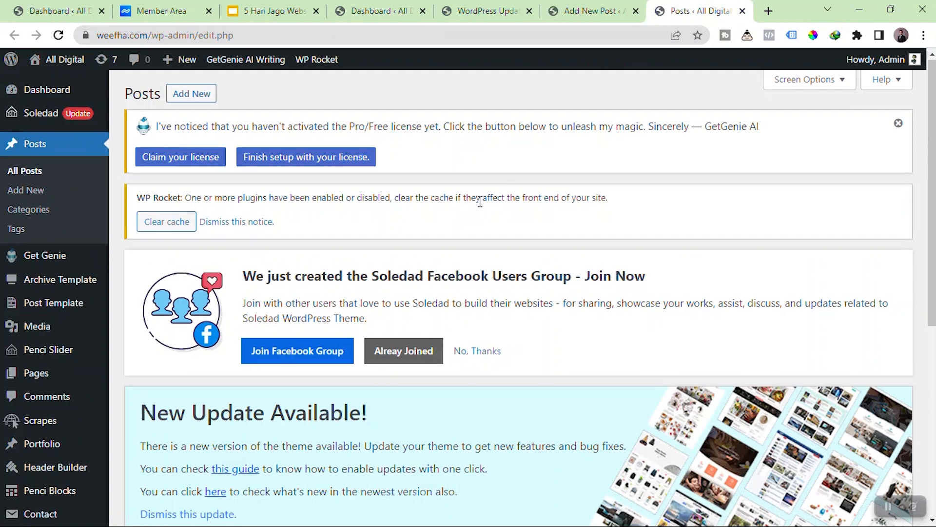
Look through the Posts page of weefha.com down to the posts table.
scroll(260, 302, up, 7)
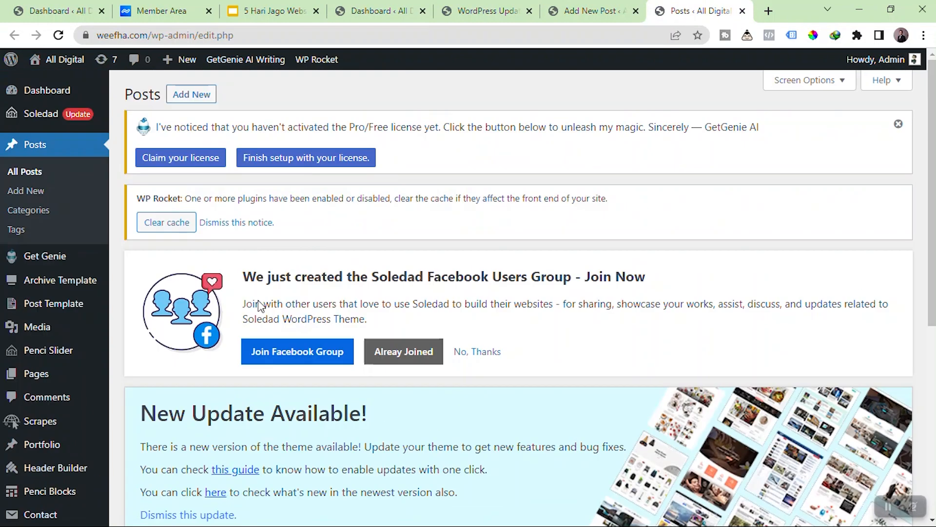
scroll(259, 299, down, 6)
scroll(259, 299, down, 1)
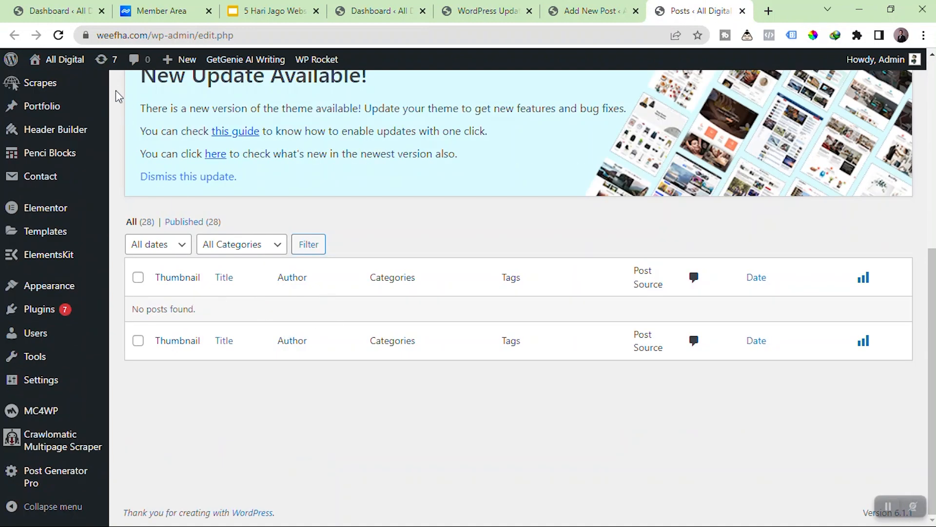
Examine the new post editor's content and title fields and the settings shown for each.
click(580, 11)
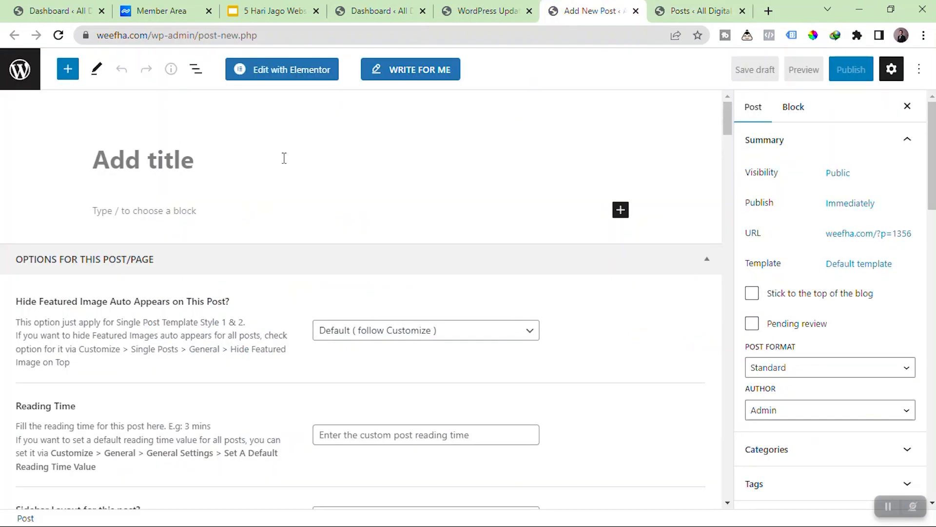
click(116, 211)
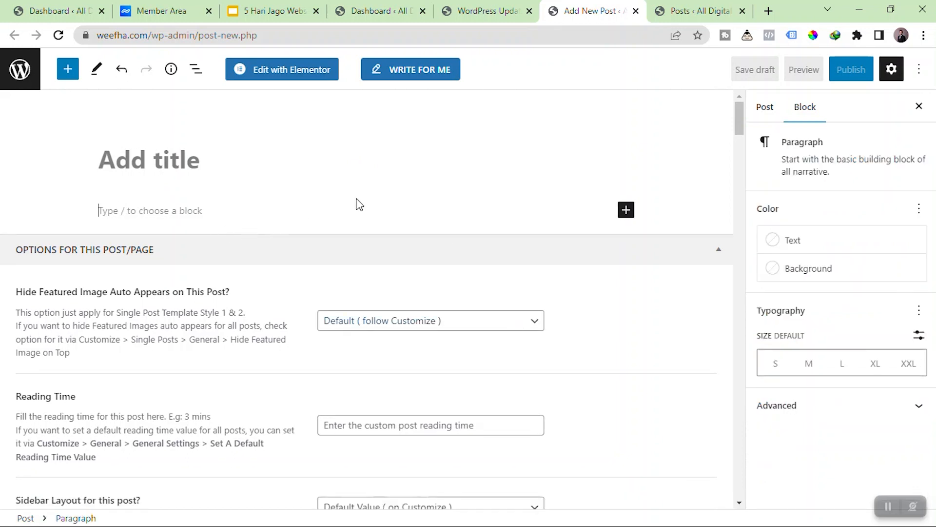
click(280, 157)
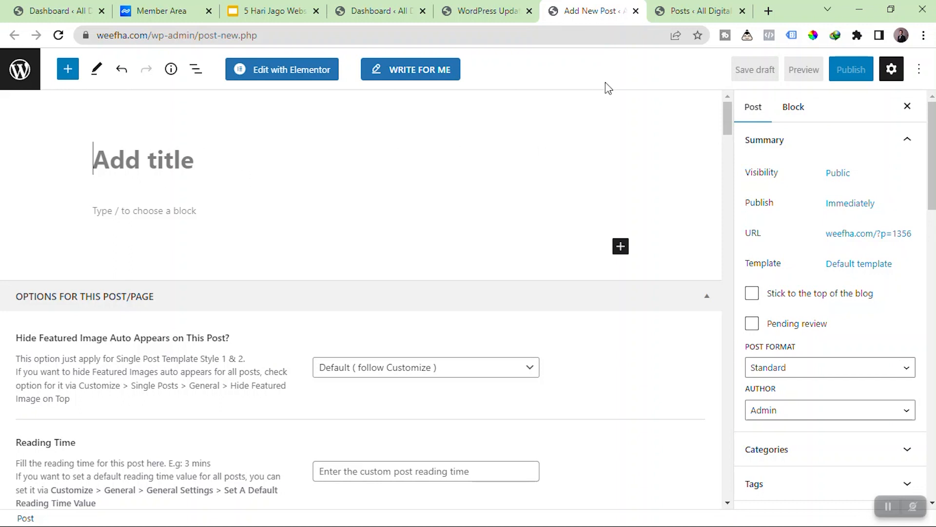
Close the new post editor without saving, and close the Posts list tab.
click(635, 10)
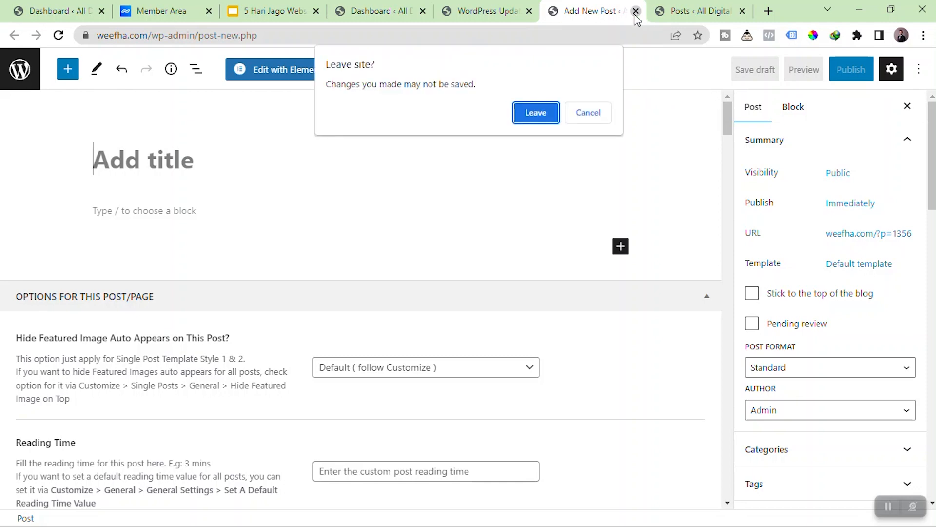
click(541, 111)
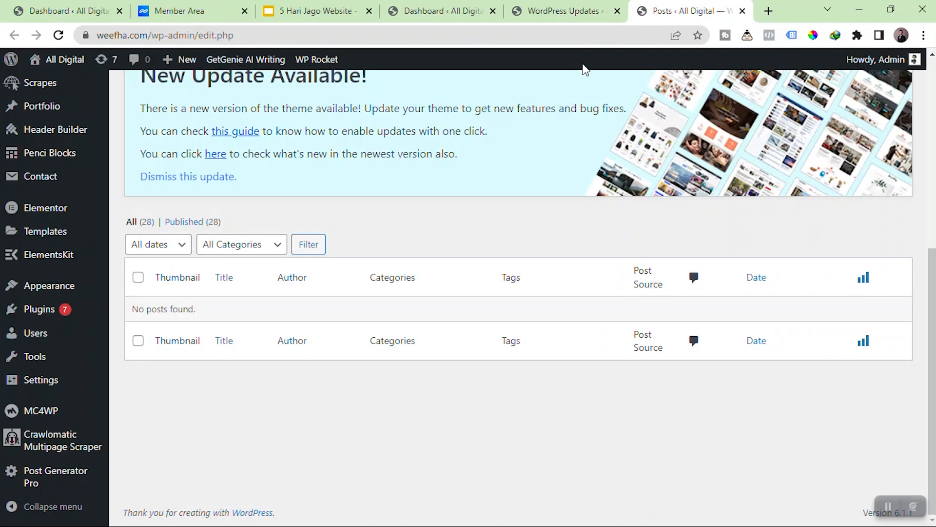
click(743, 11)
Open the Media Library of weefha.com in a new browser tab and view its media items area.
scroll(106, 195, up, 4)
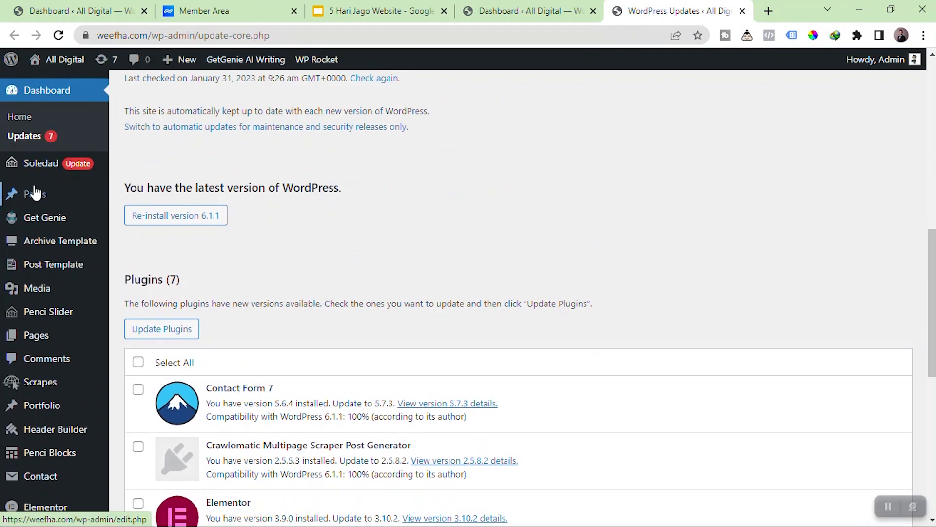
mouse_move(59, 197)
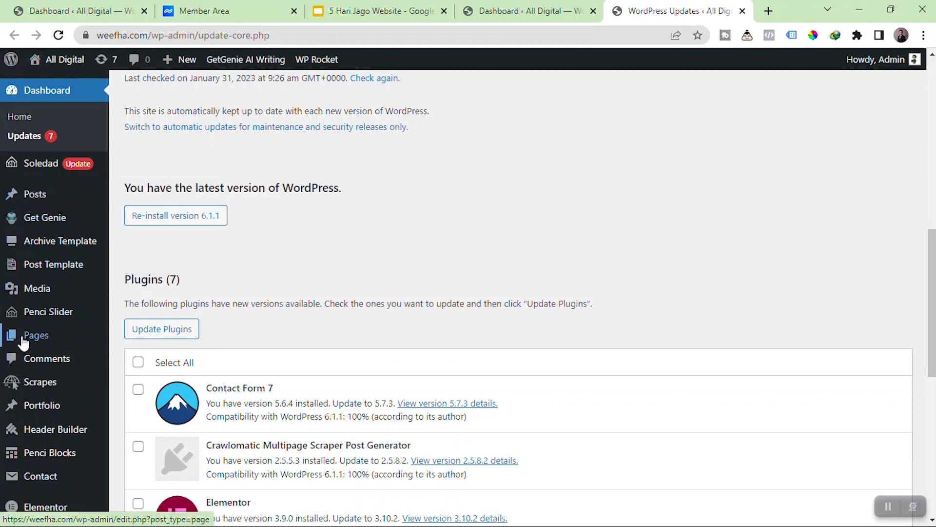
scroll(79, 212, down, 1)
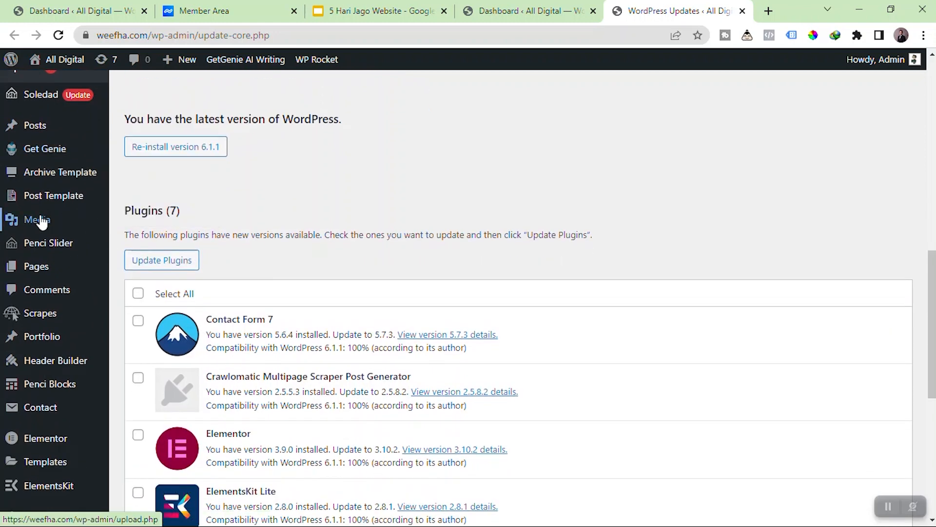
mouse_move(49, 222)
right_click(135, 227)
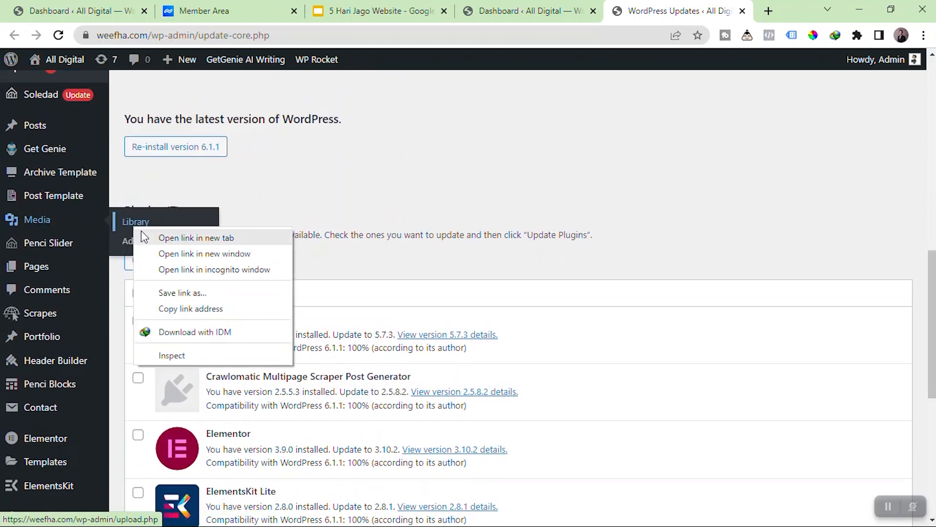
click(145, 238)
click(692, 9)
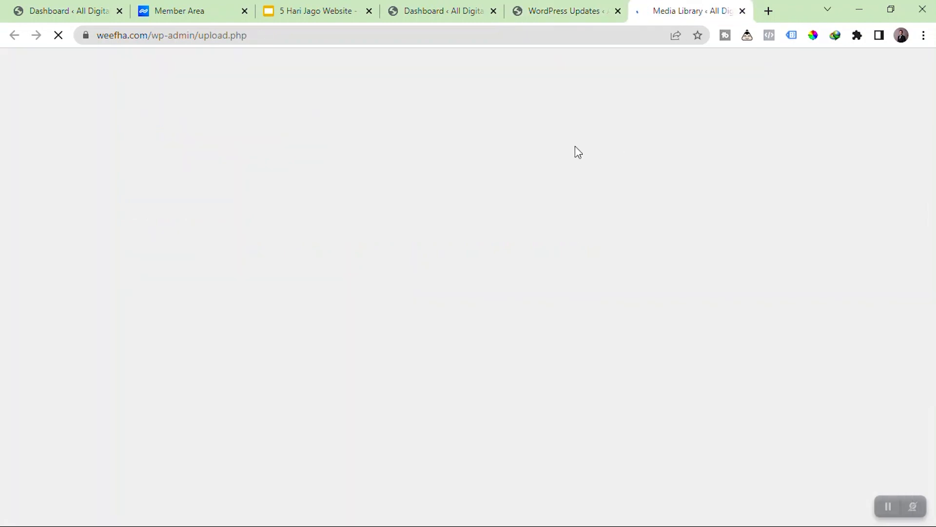
scroll(490, 215, down, 6)
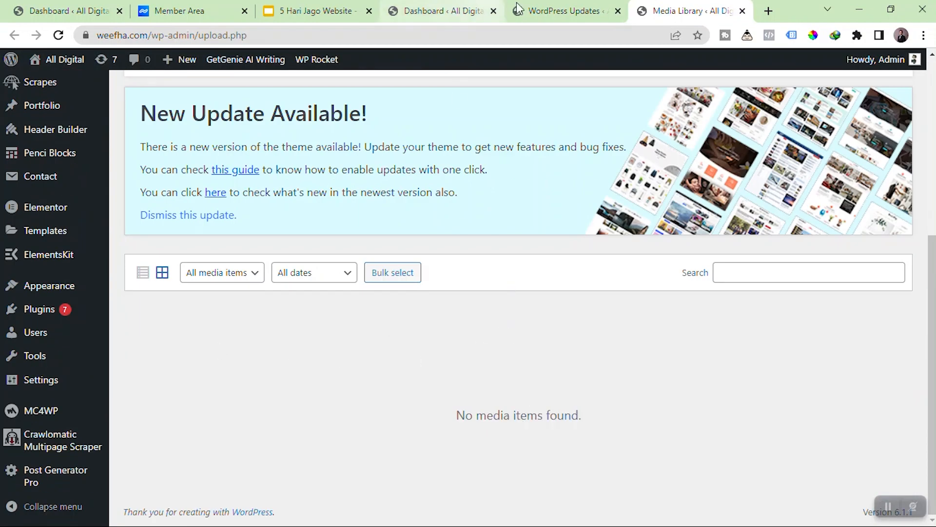
Open mahirngiklan.com/wp-admin/ in a new browser tab.
click(769, 11)
text(we)
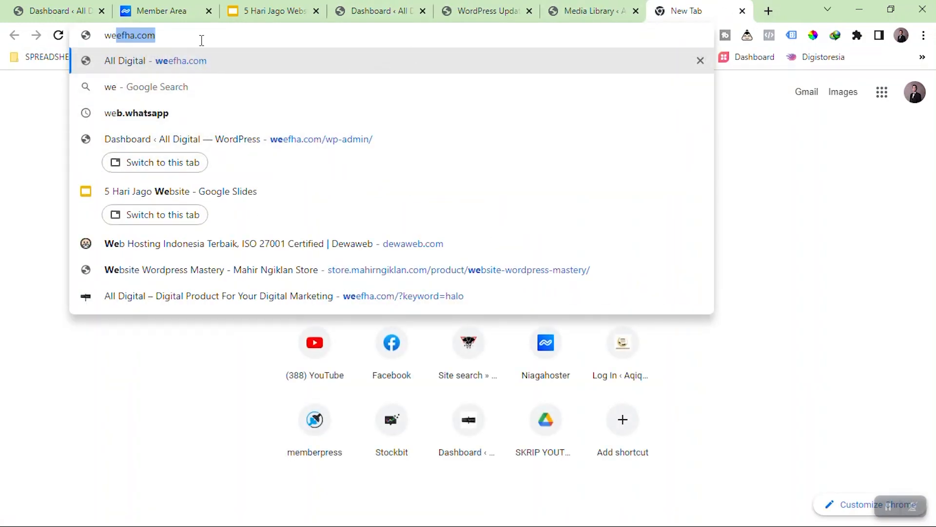
text(efha.com)
key(BackSpace)
key(Escape)
text(mah)
key(Right)
key(Return)
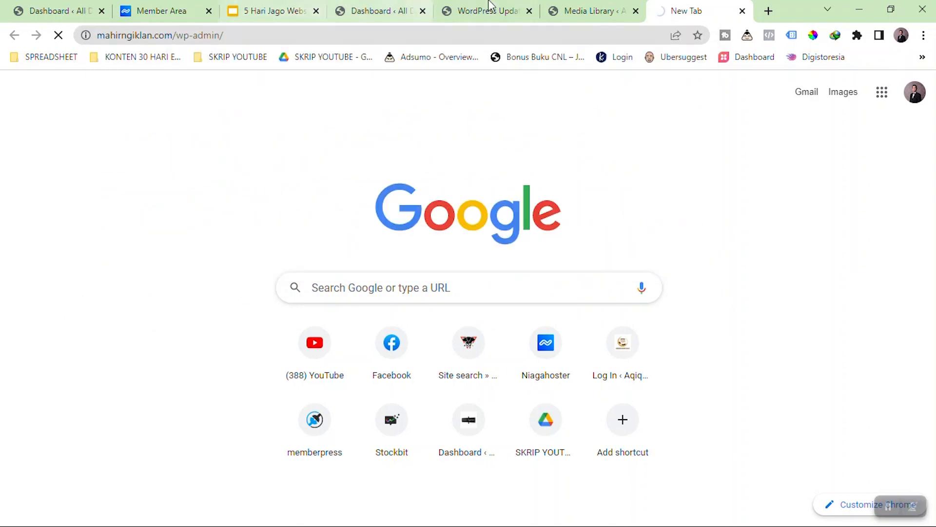
Log in to the MahirNgiklan WordPress admin with the prefilled credentials.
click(587, 11)
click(684, 7)
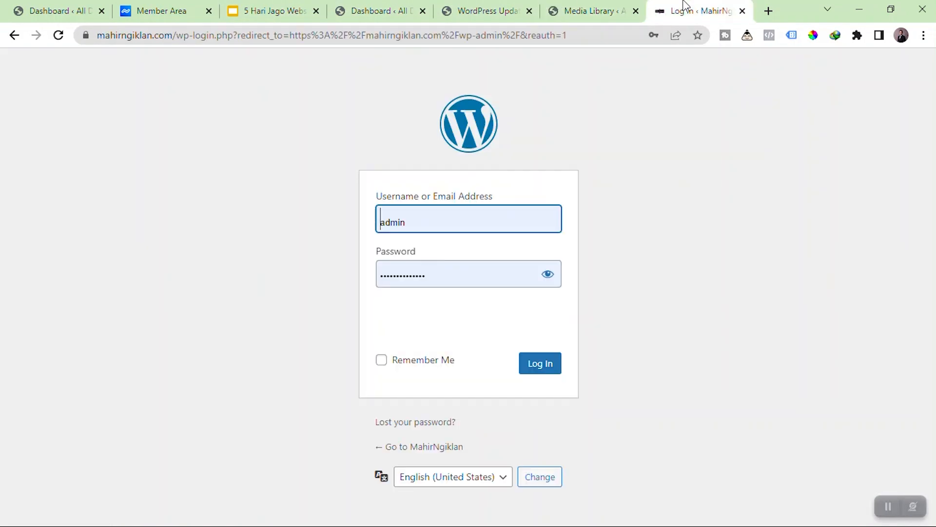
click(395, 323)
click(534, 364)
click(592, 11)
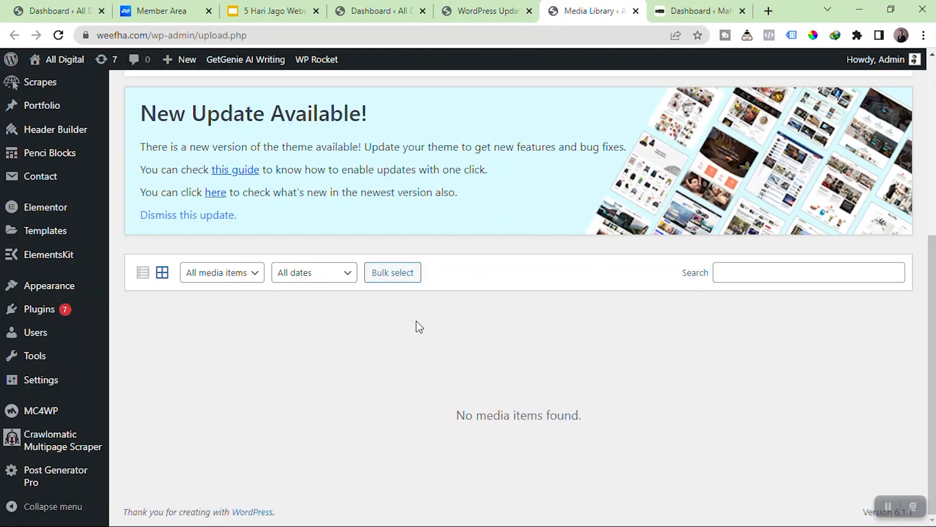
Open MahirNgiklan's Media Library, browse its thumbnails, and load more media items.
click(658, 7)
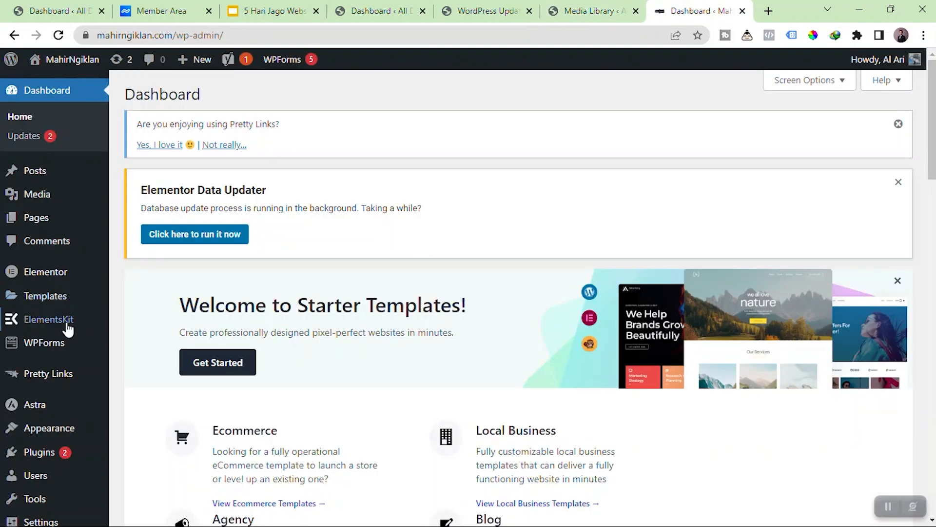
click(22, 195)
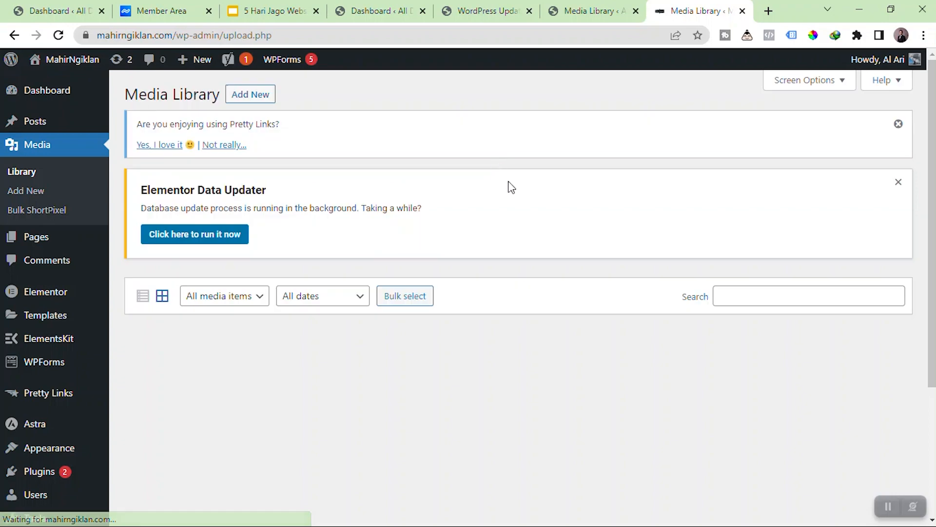
scroll(515, 196, down, 4)
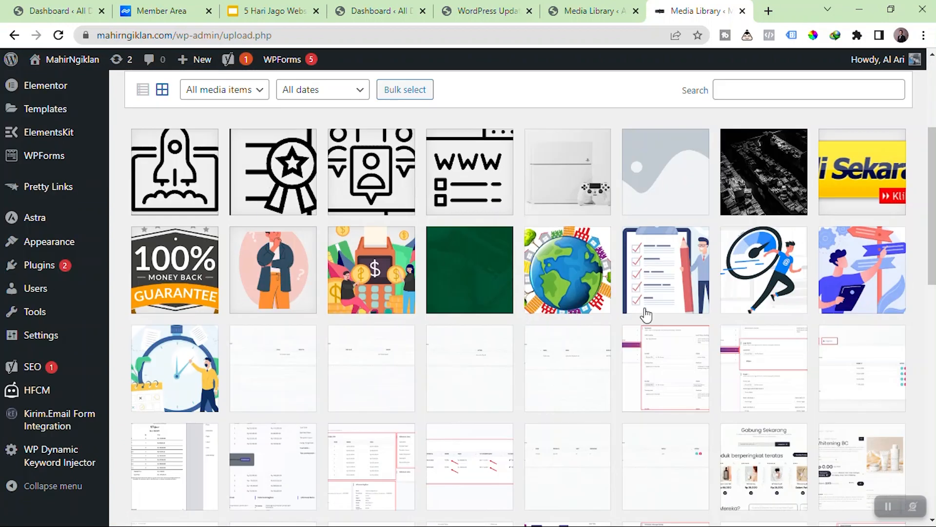
scroll(639, 322, down, 12)
scroll(591, 345, down, 2)
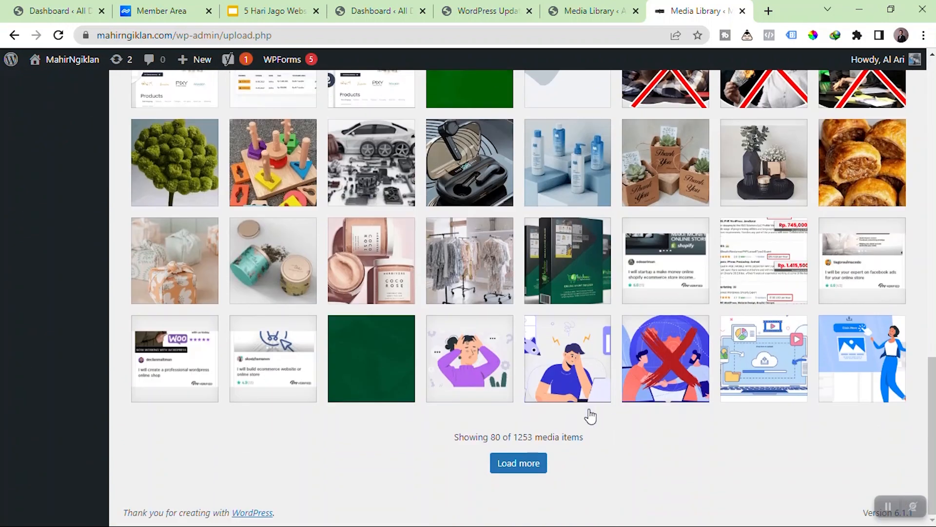
click(524, 463)
scroll(612, 334, up, 20)
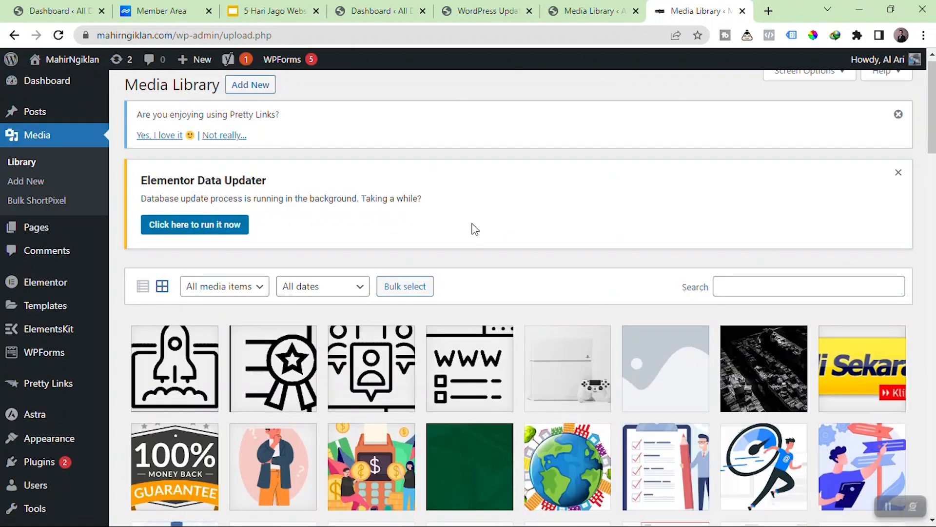
Dismiss the Elementor Data Updater and Pretty Links notices in MahirNgiklan's Media Library.
click(898, 172)
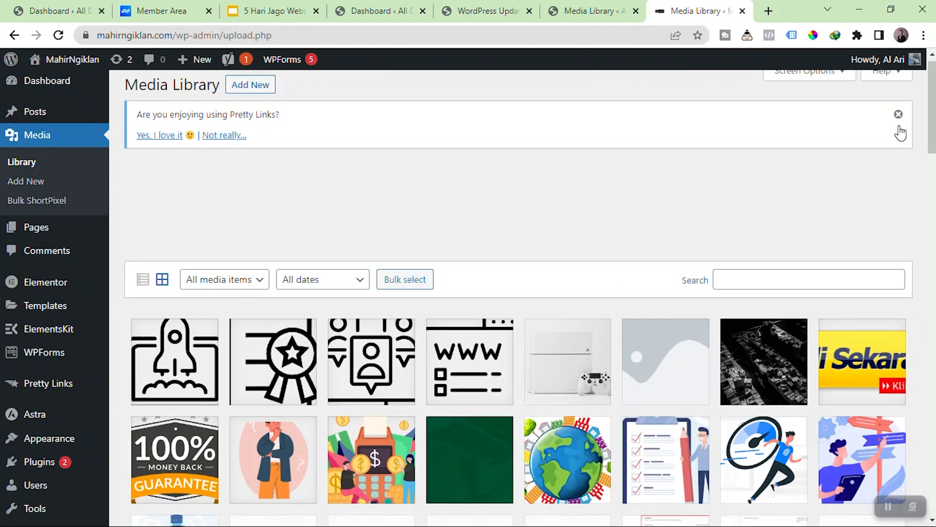
click(898, 115)
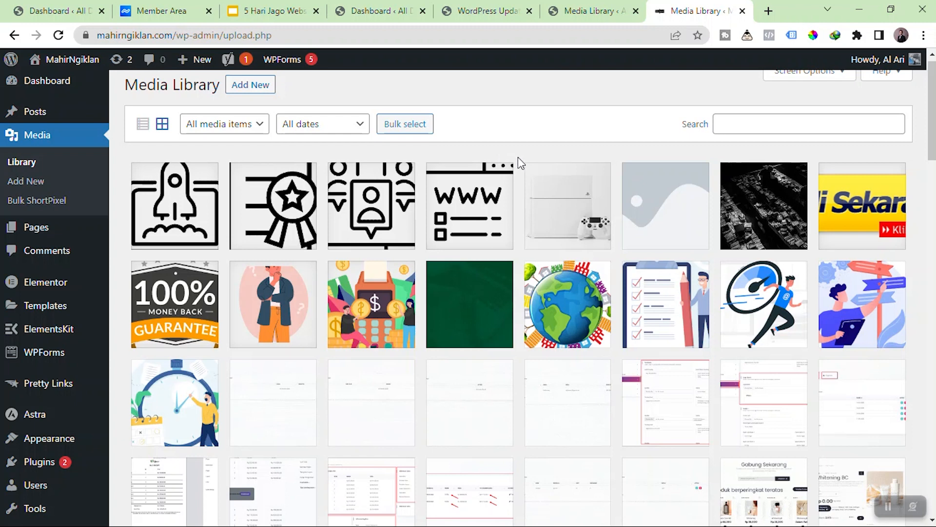
scroll(518, 157, up, 1)
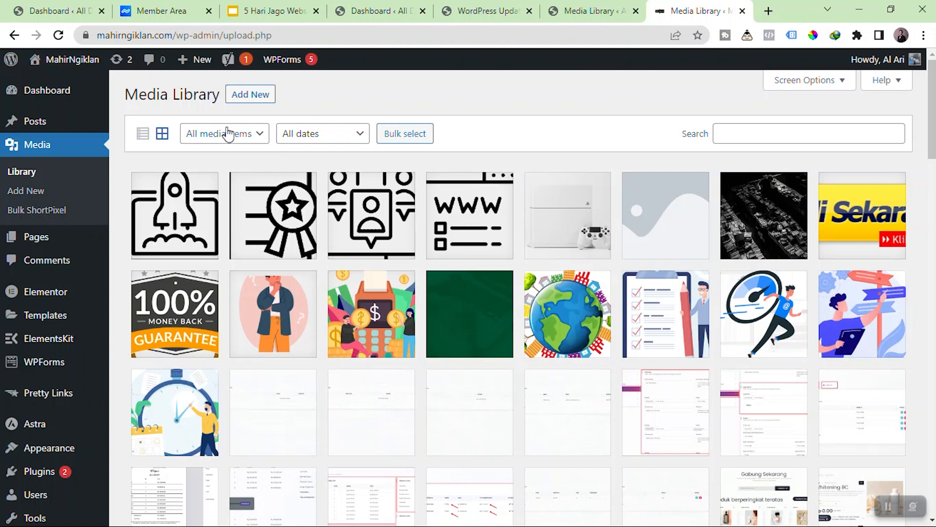
Return to the weefha.com Media Library tab.
click(586, 9)
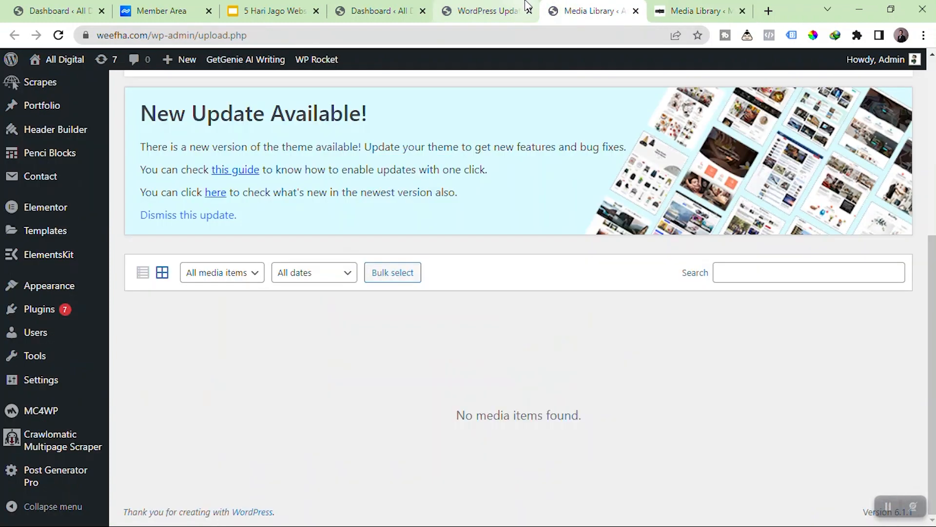
click(517, 9)
click(556, 10)
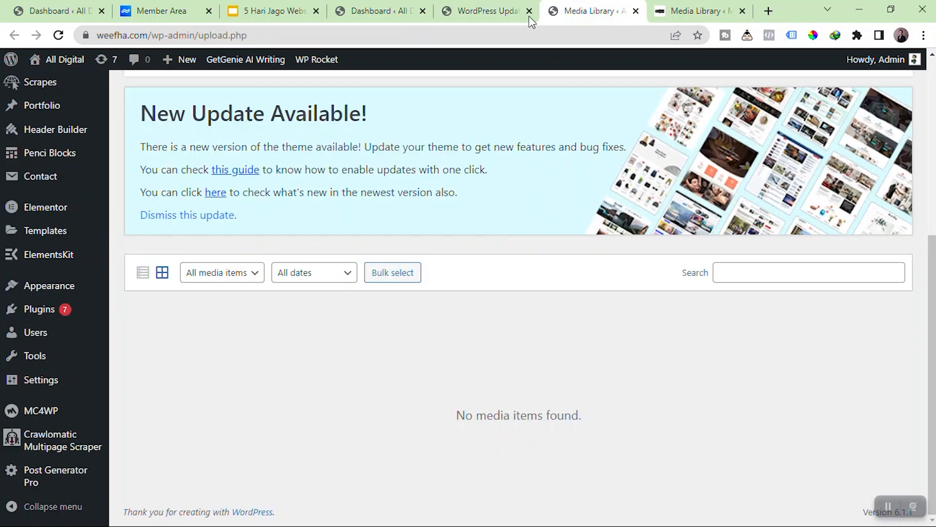
Open the weefha.com Comments page in a new tab and look through the listed comments.
scroll(50, 271, up, 4)
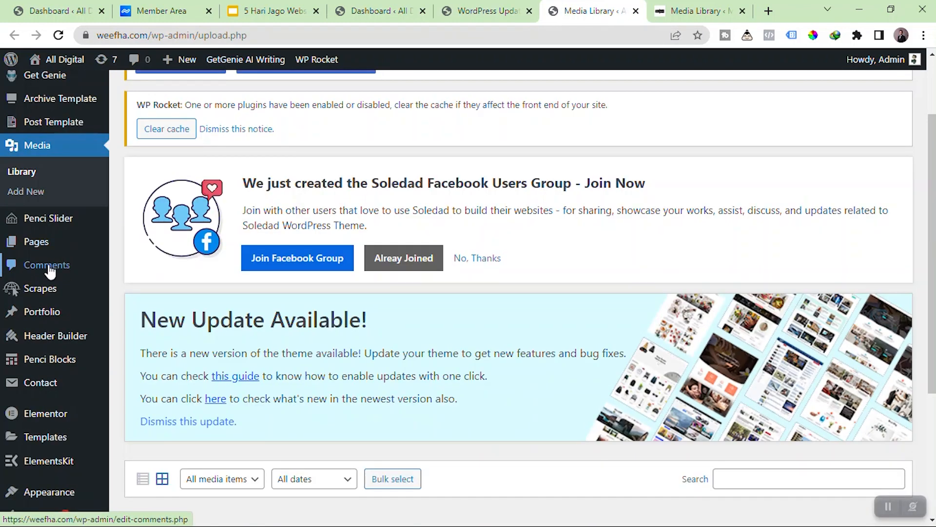
right_click(51, 270)
click(112, 274)
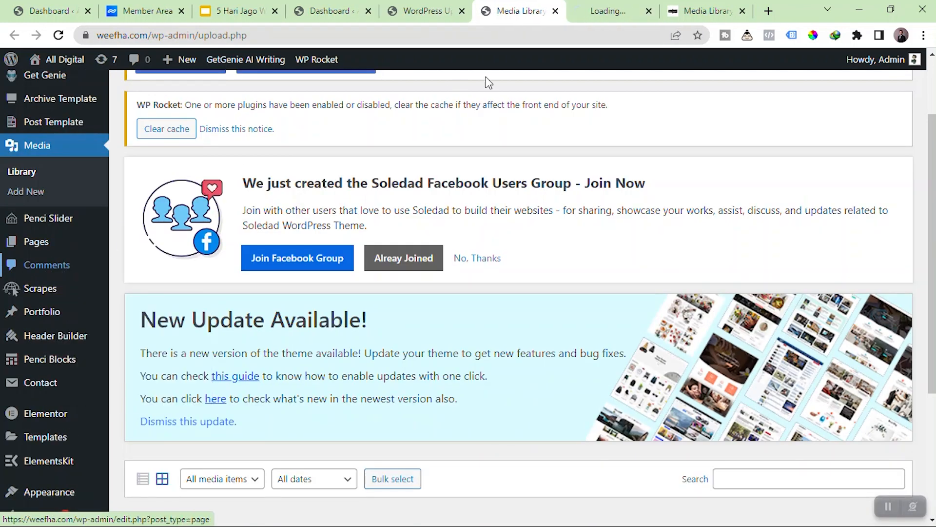
click(590, 5)
scroll(490, 207, down, 8)
scroll(493, 223, up, 3)
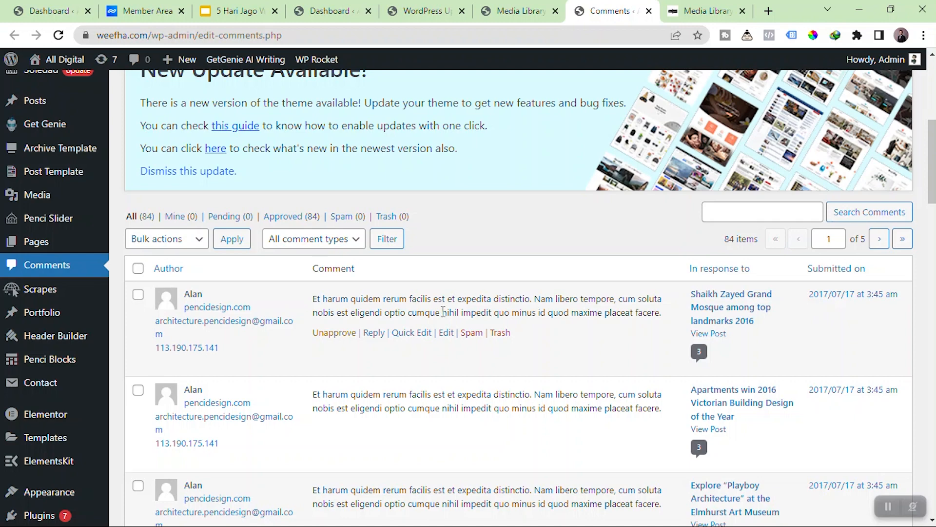
scroll(433, 311, down, 4)
scroll(564, 253, up, 3)
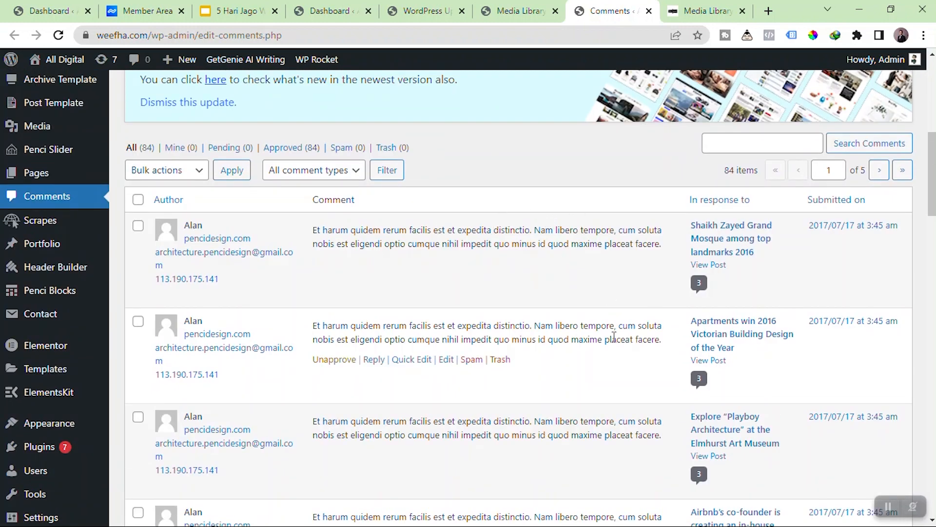
Select all comments on the first page and mark them as spam in bulk.
click(138, 199)
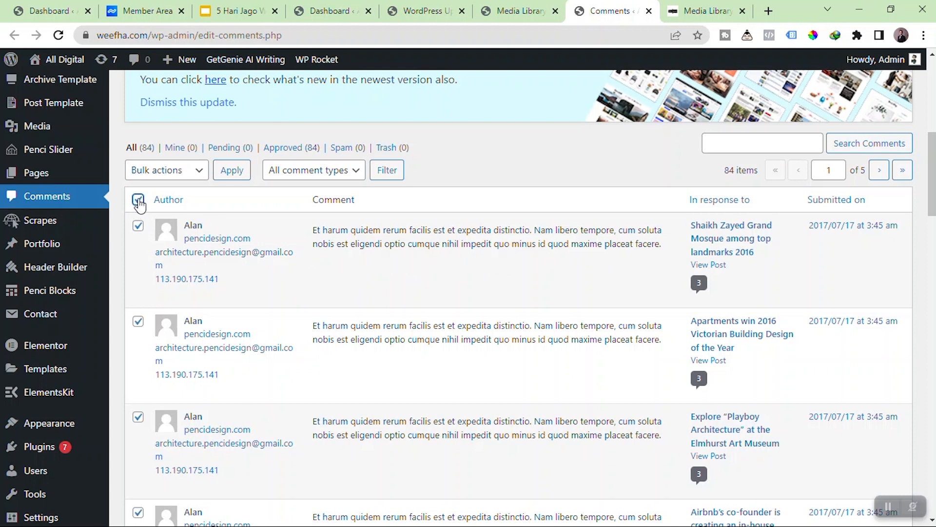
click(174, 170)
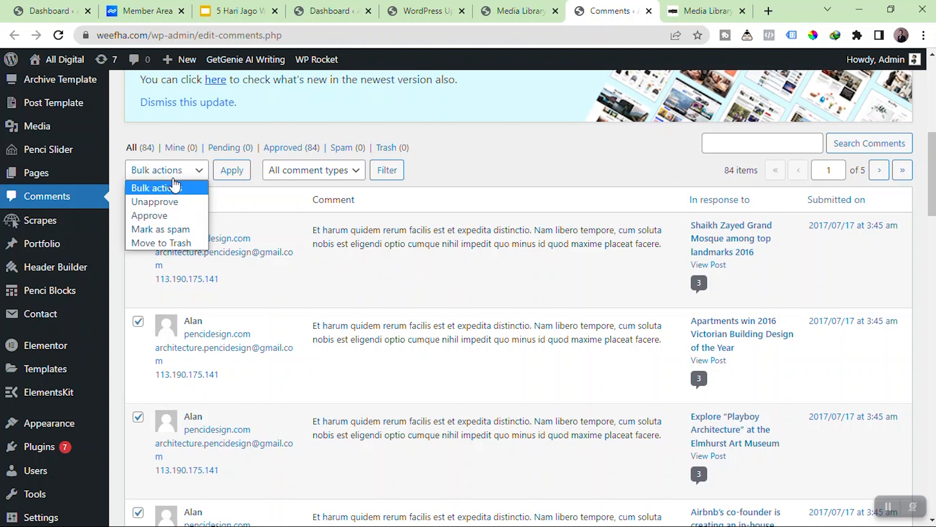
click(170, 230)
click(235, 175)
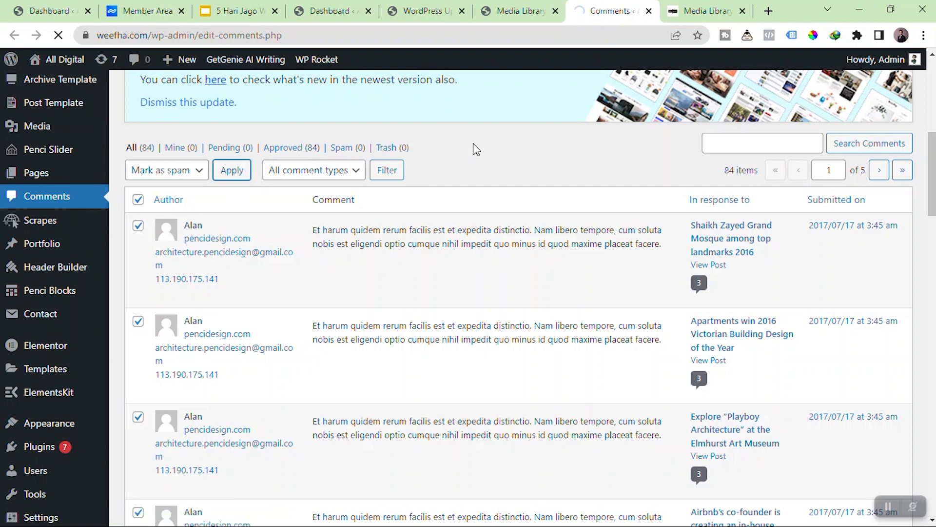
Examine the remaining comments list from the first entry to the end of the page.
scroll(396, 215, down, 6)
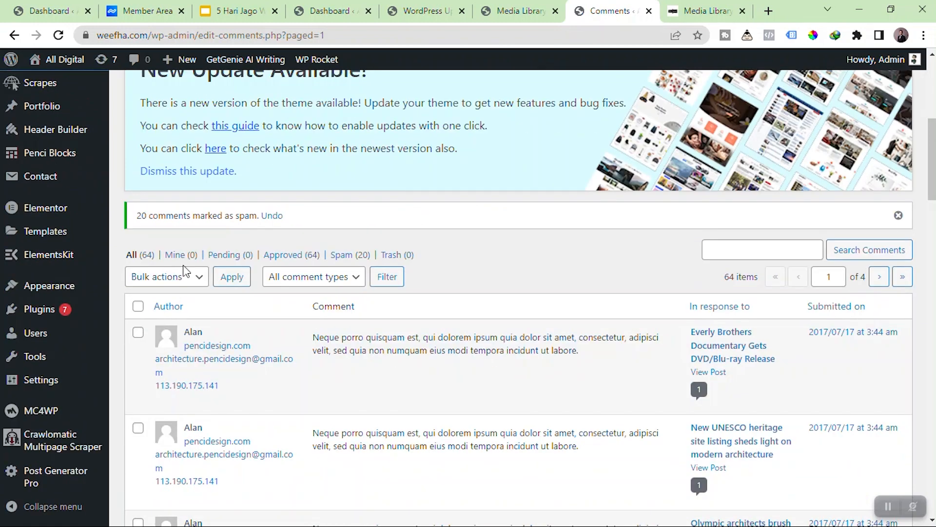
scroll(262, 289, down, 2)
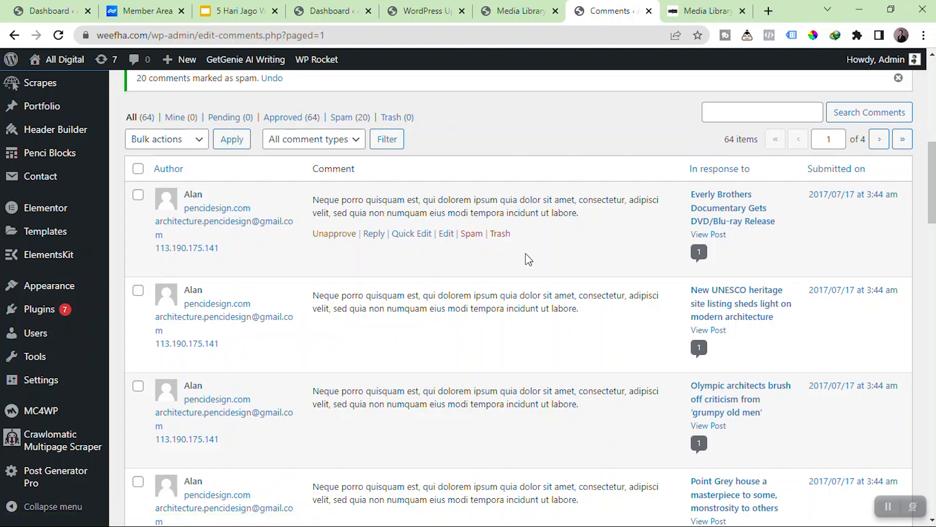
scroll(528, 260, down, 5)
scroll(521, 278, down, 6)
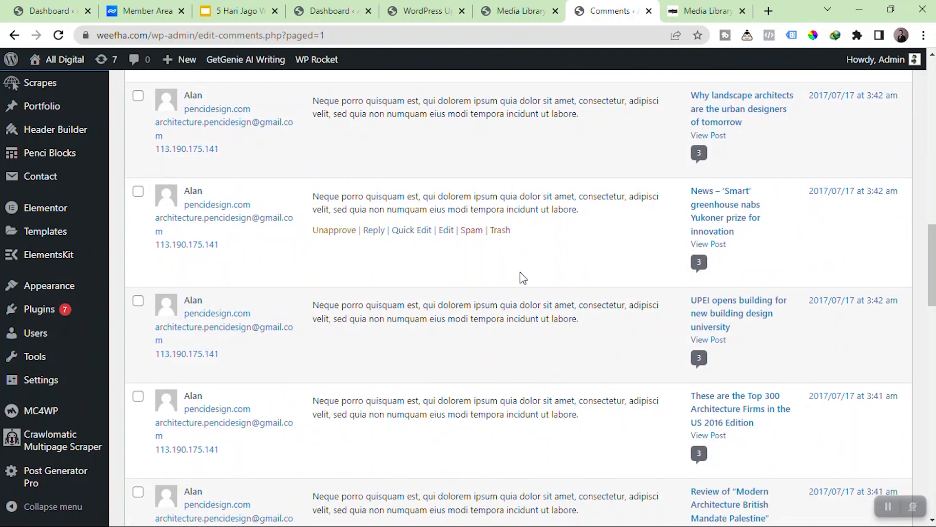
scroll(520, 292, down, 20)
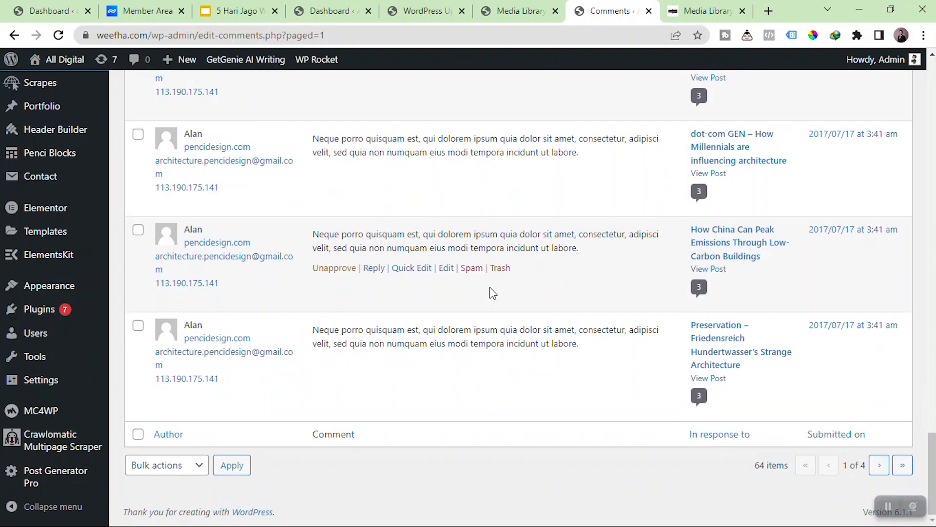
scroll(502, 293, up, 14)
scroll(480, 293, up, 20)
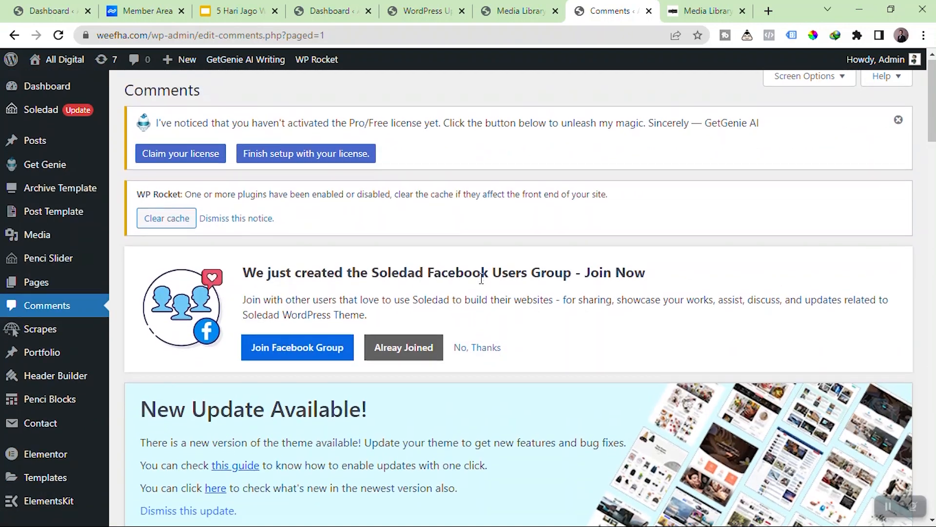
scroll(480, 276, down, 6)
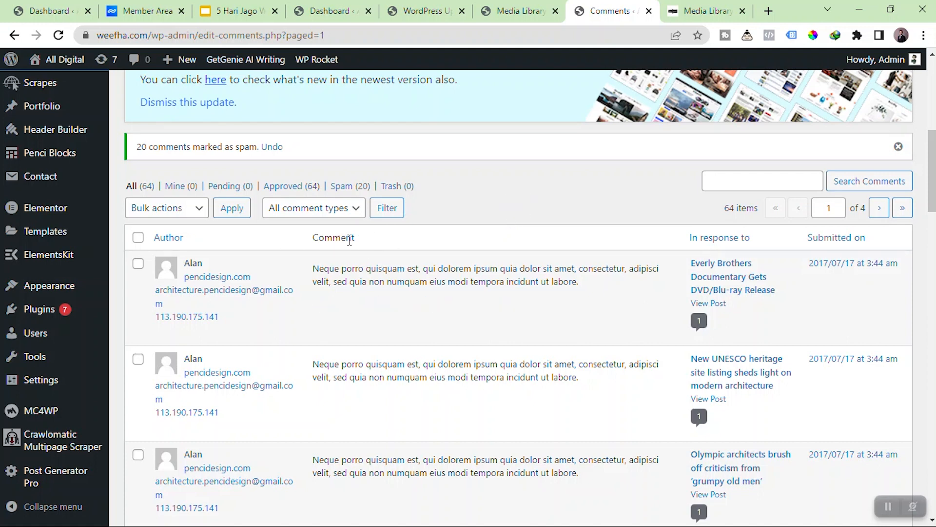
scroll(418, 257, up, 3)
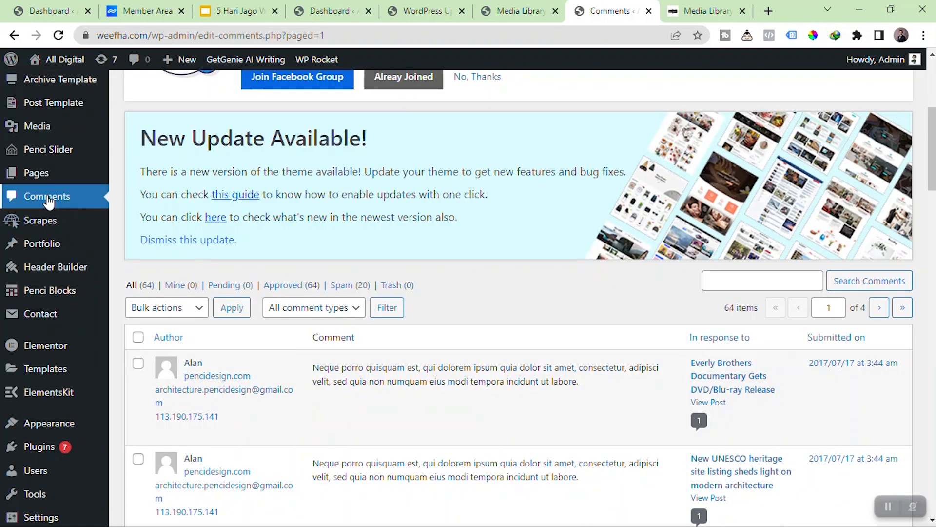
Open the Appearance Themes page in a new tab and dismiss its GetGenie AI license notice.
mouse_move(42, 246)
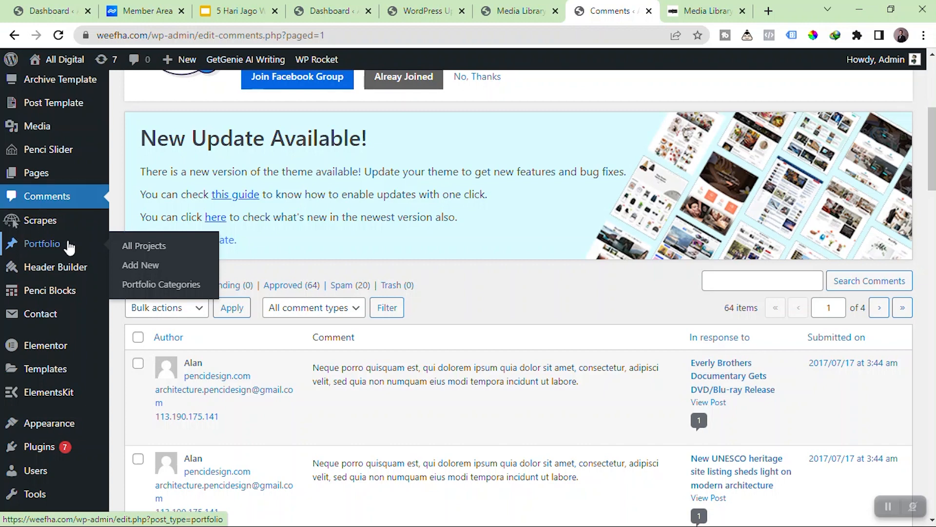
scroll(67, 247, down, 4)
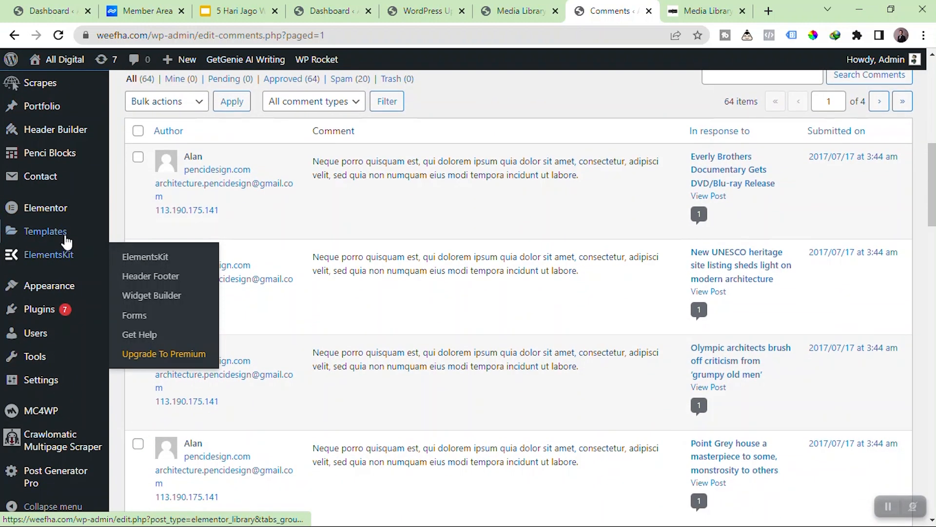
mouse_move(65, 291)
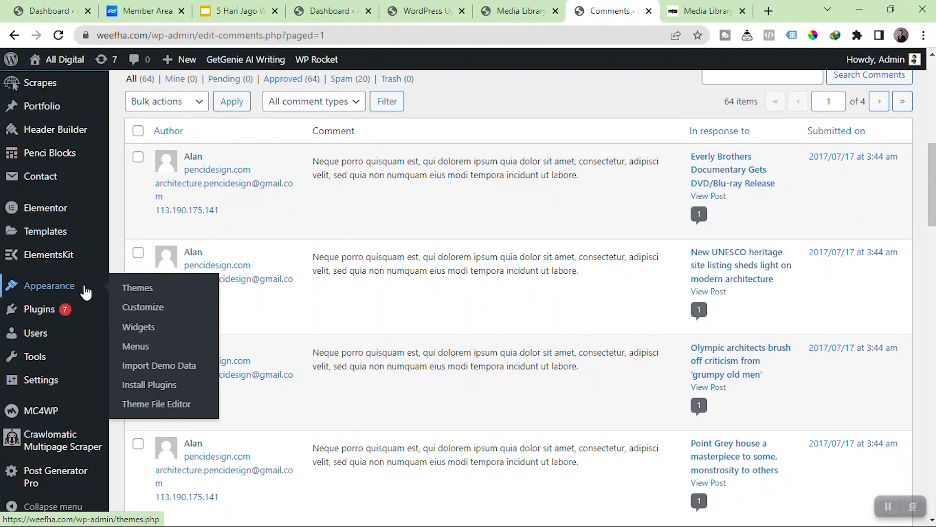
right_click(129, 287)
click(142, 293)
click(639, 11)
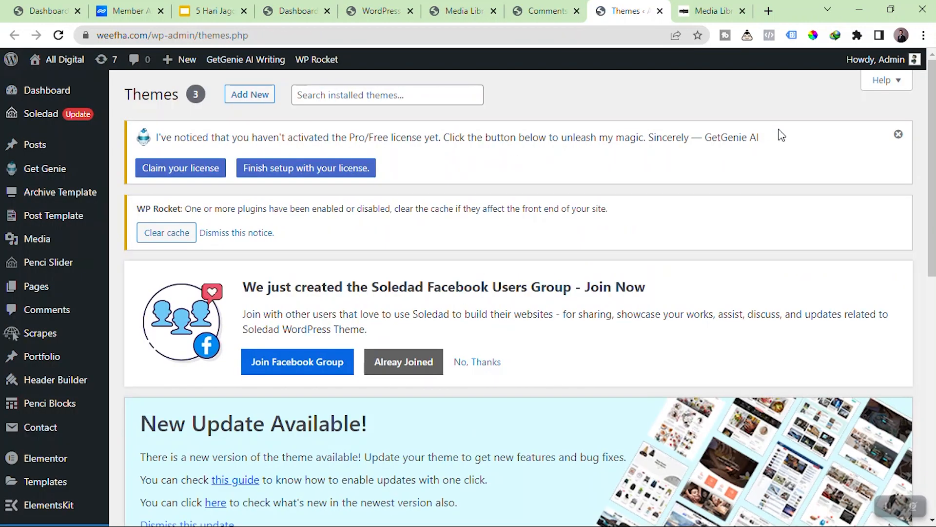
click(898, 134)
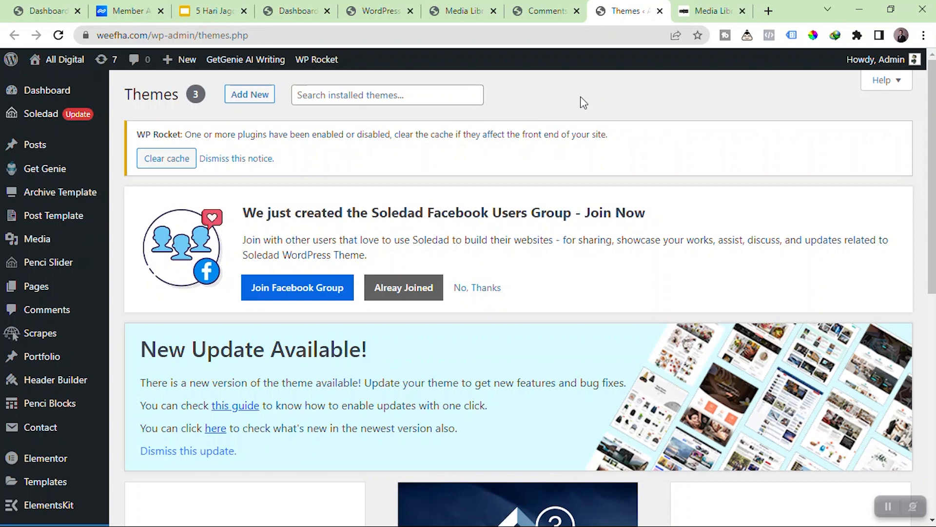
Look over the installed themes and open the Widgets page in a new tab.
scroll(583, 102, down, 6)
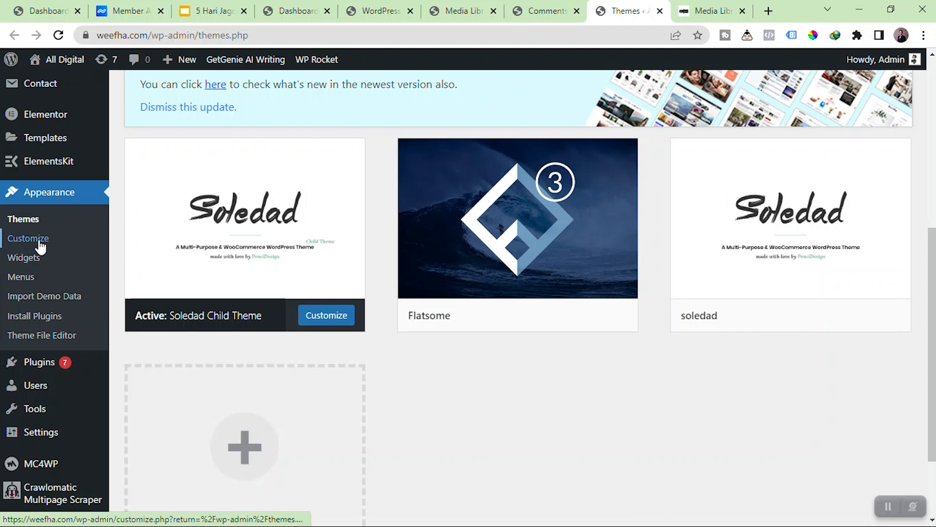
right_click(29, 257)
click(55, 267)
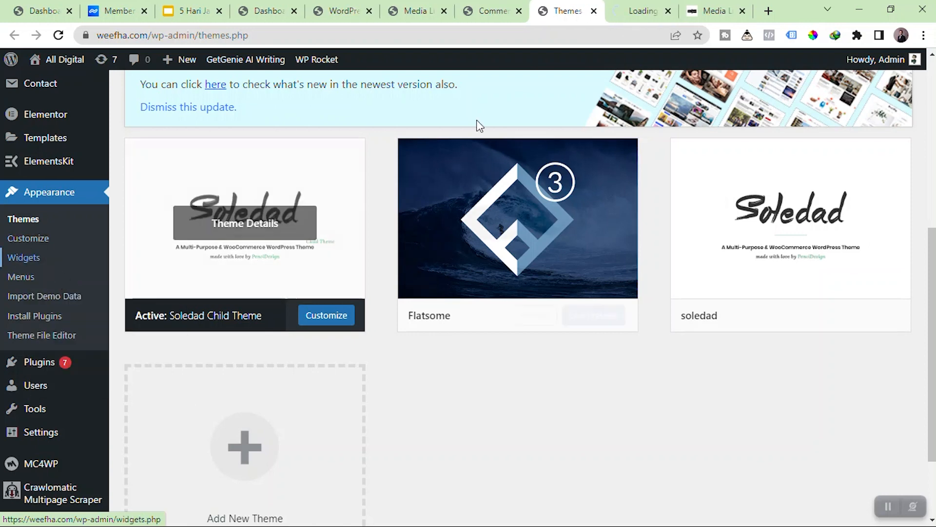
click(643, 11)
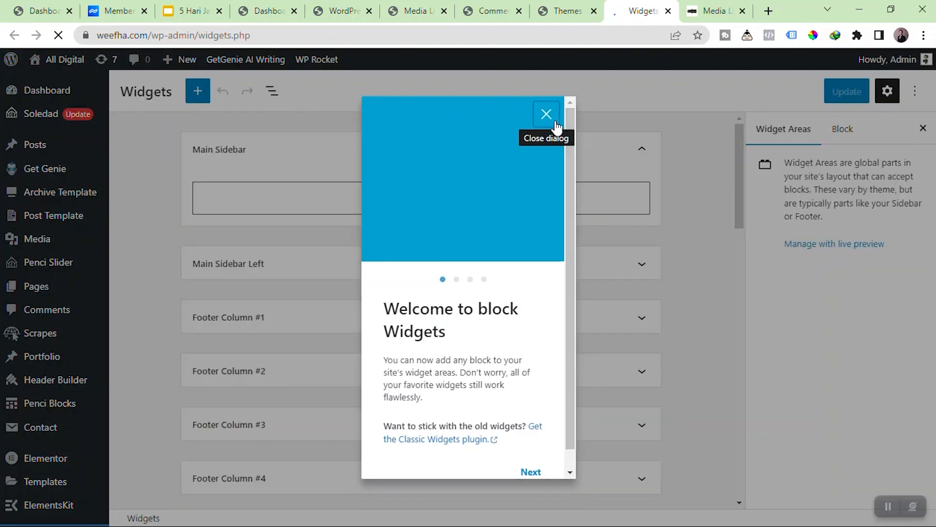
Open the stocknow.id website in a new browser tab and close its sharing session popup.
click(725, 6)
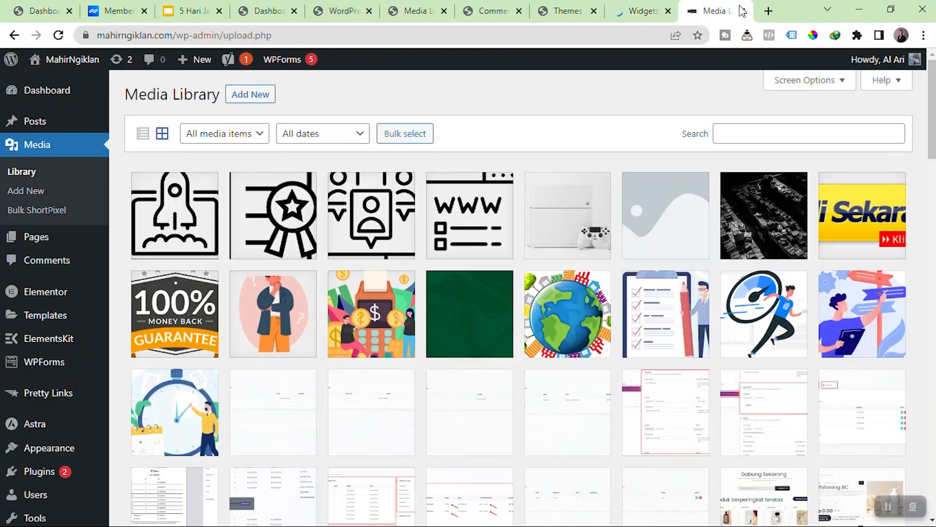
click(768, 11)
text(stok)
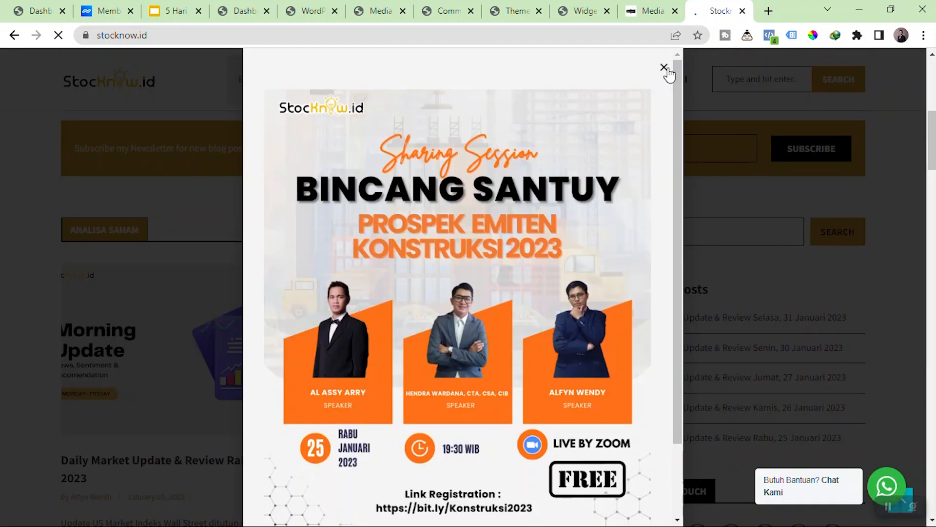
click(666, 68)
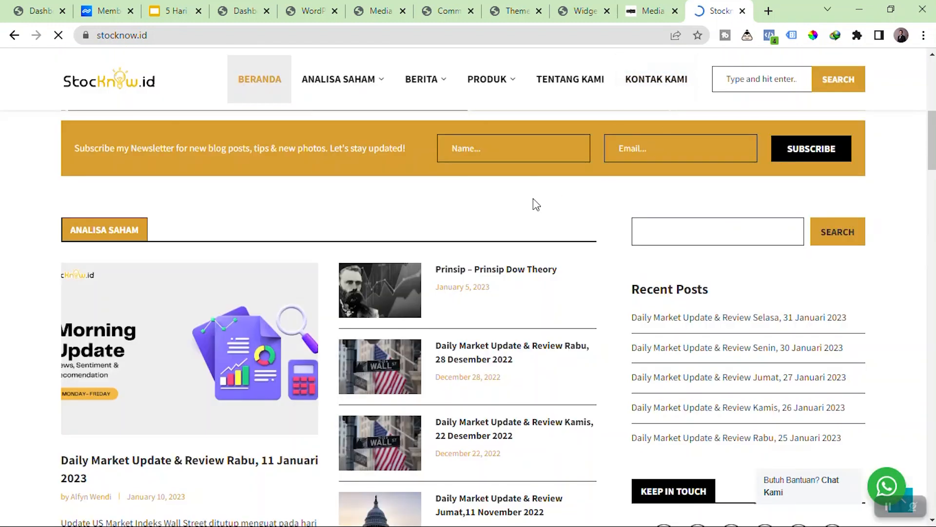
Open the "Prinsip – Prinsip Dow Theory" article and look over its body text, chart and sidebar.
scroll(536, 205, down, 3)
click(528, 207)
scroll(529, 208, down, 10)
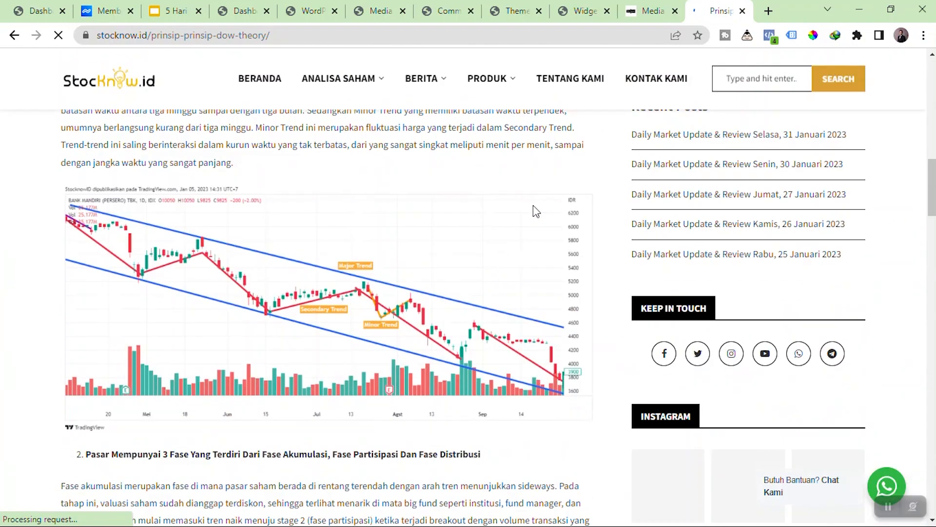
scroll(577, 282, up, 4)
scroll(581, 285, down, 5)
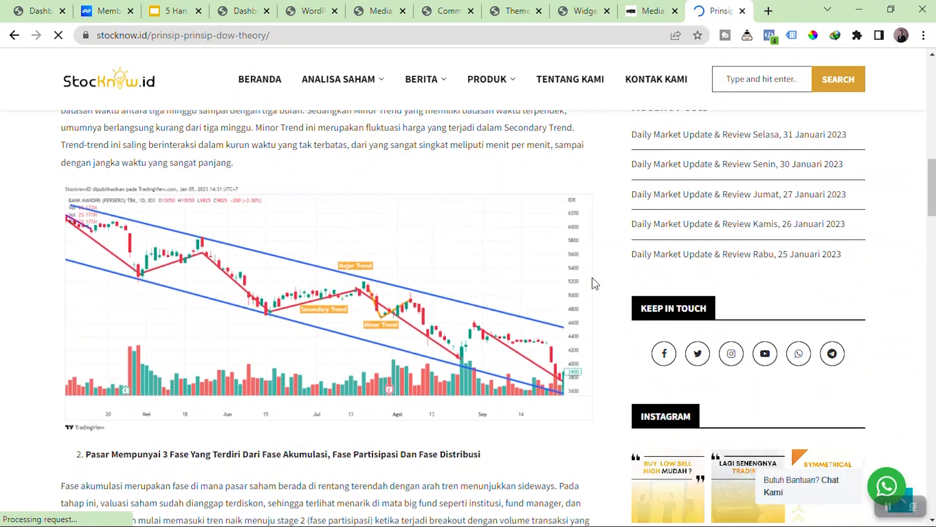
click(665, 68)
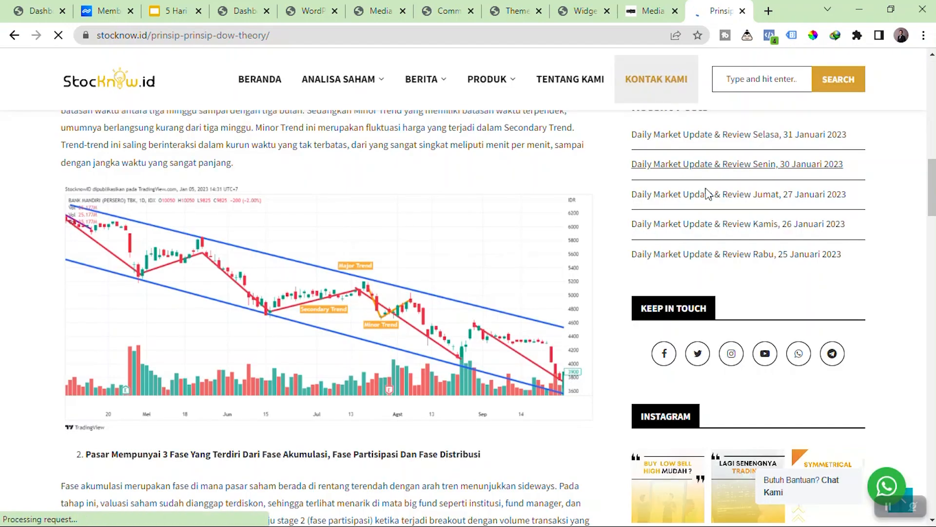
Examine the article page's sidebar categories, related posts, comment form and footer columns, closing the Read Also popup.
scroll(619, 185, up, 4)
scroll(790, 393, down, 3)
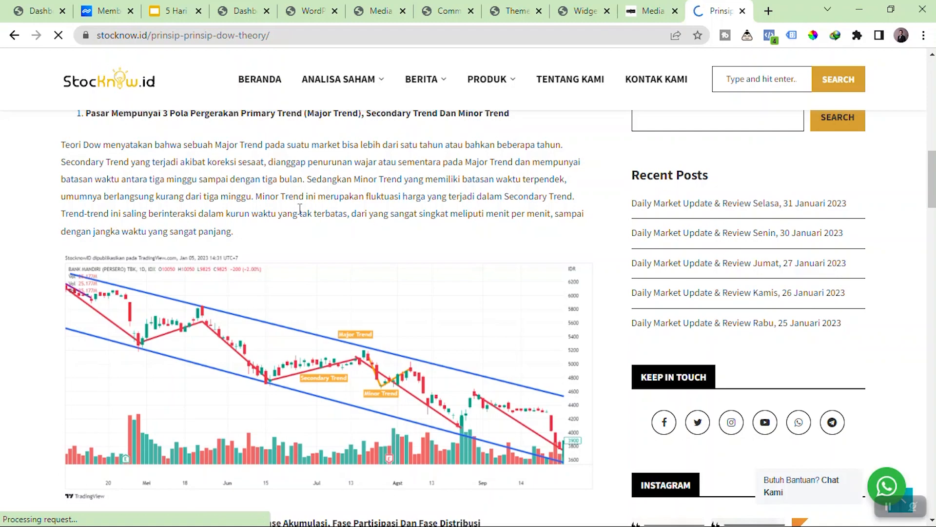
scroll(575, 273, down, 15)
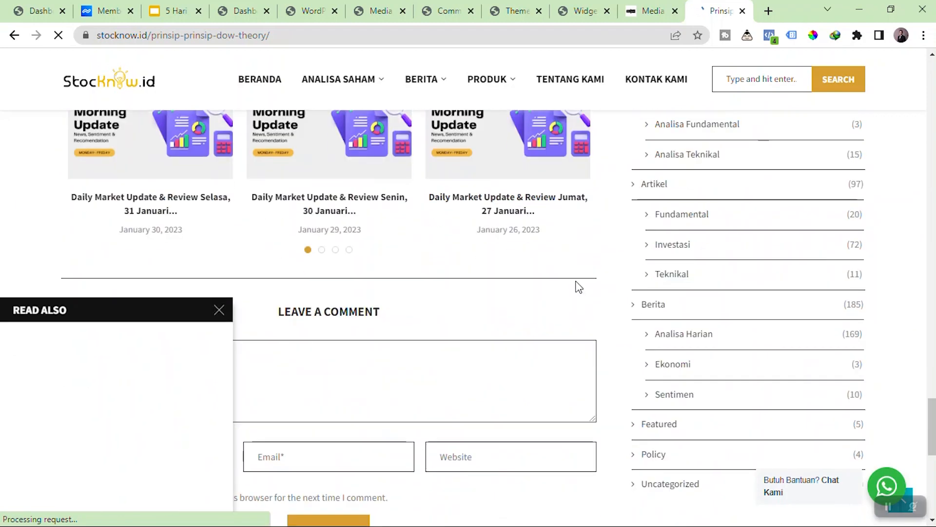
scroll(576, 287, up, 6)
click(218, 299)
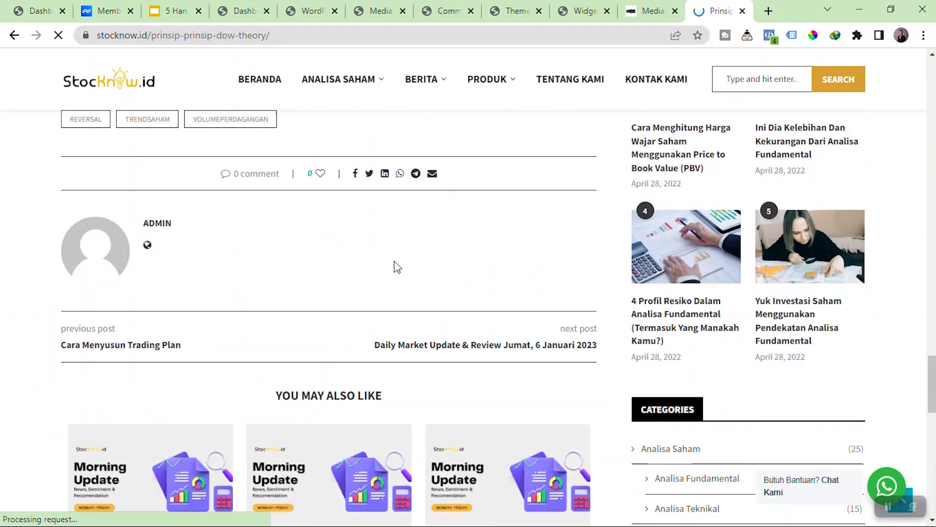
scroll(398, 267, down, 5)
scroll(85, 211, up, 1)
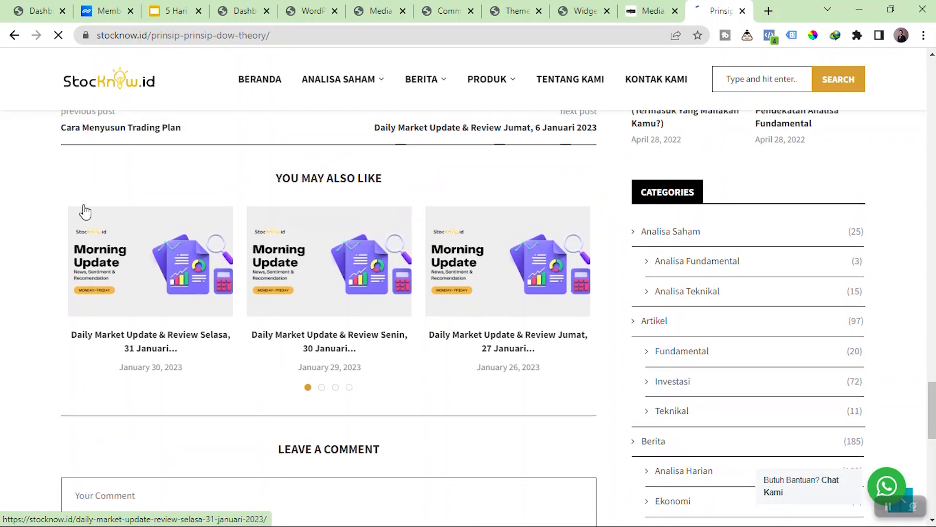
scroll(366, 236, down, 12)
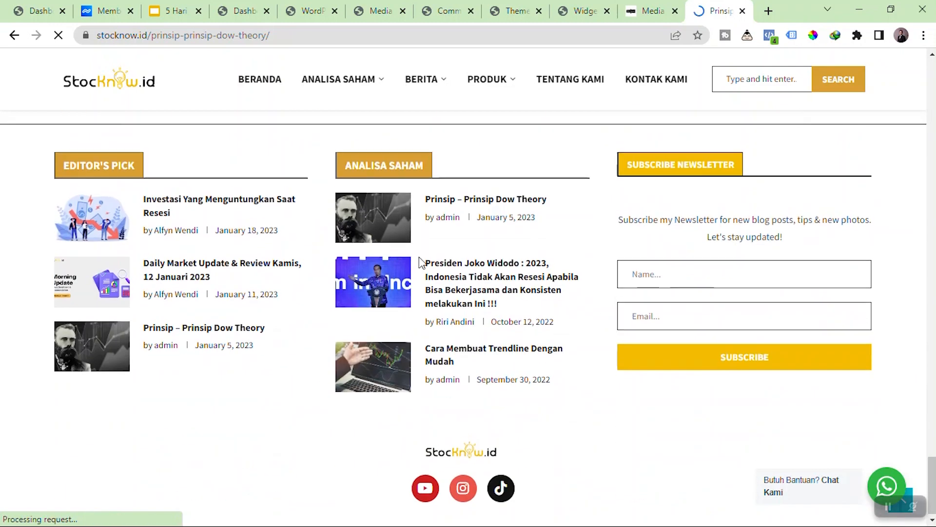
scroll(137, 192, up, 7)
scroll(535, 229, up, 4)
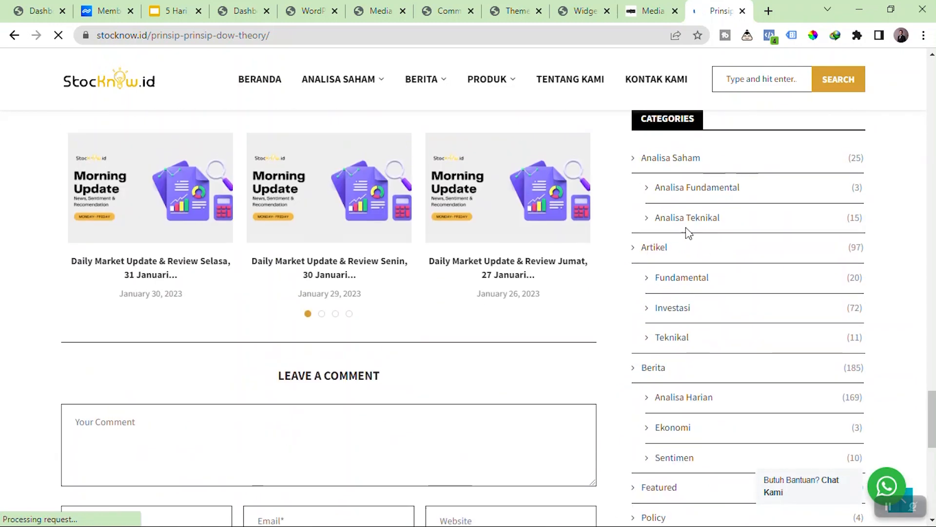
Return to the weefha.com Widgets tab.
click(581, 11)
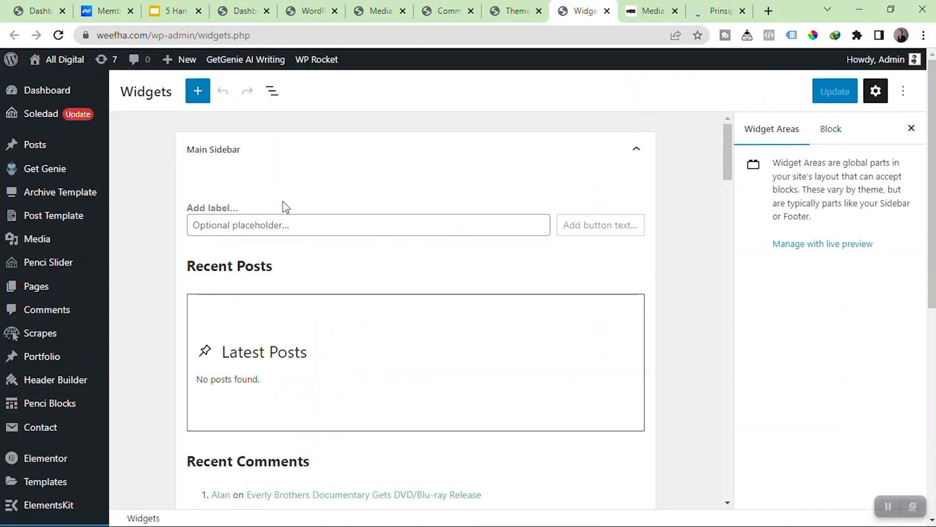
Examine the Main Sidebar widgets down to the Tag Cloud, and collapse that area to view the other widget areas.
scroll(364, 234, down, 3)
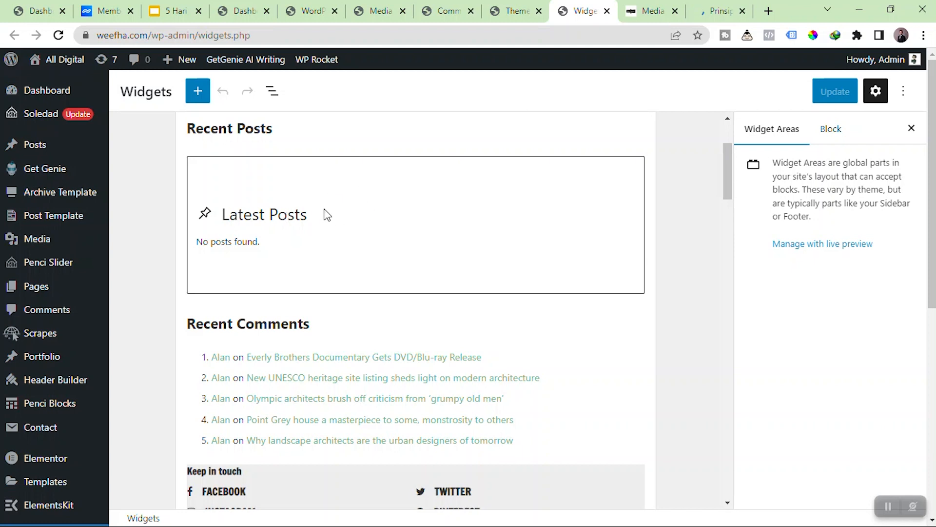
scroll(290, 213, down, 3)
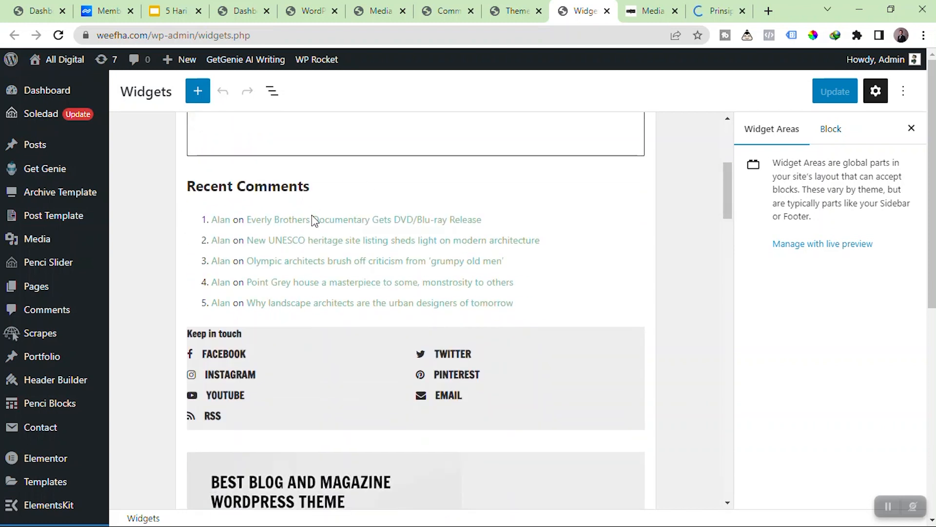
scroll(326, 223, down, 3)
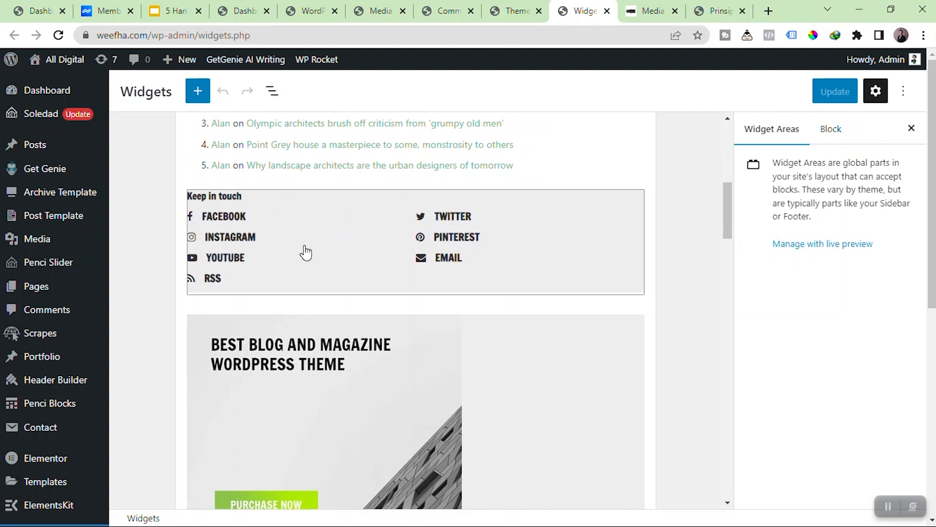
scroll(291, 300, down, 3)
scroll(405, 244, down, 5)
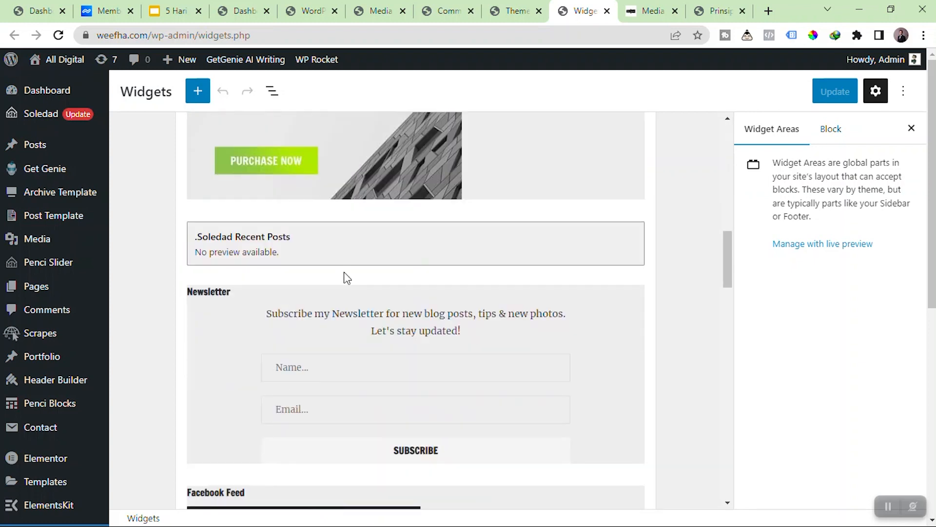
scroll(389, 272, down, 8)
scroll(412, 317, down, 5)
scroll(412, 317, up, 8)
scroll(312, 299, down, 7)
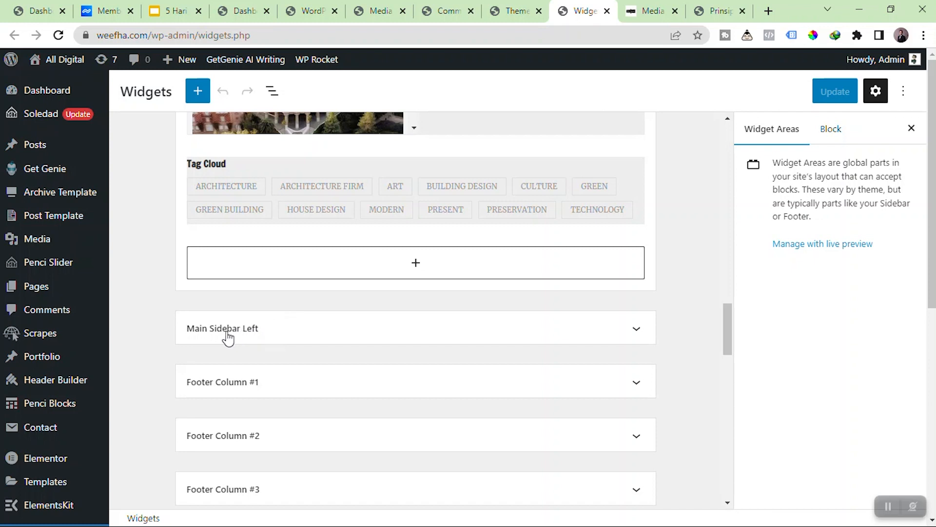
scroll(295, 332, up, 10)
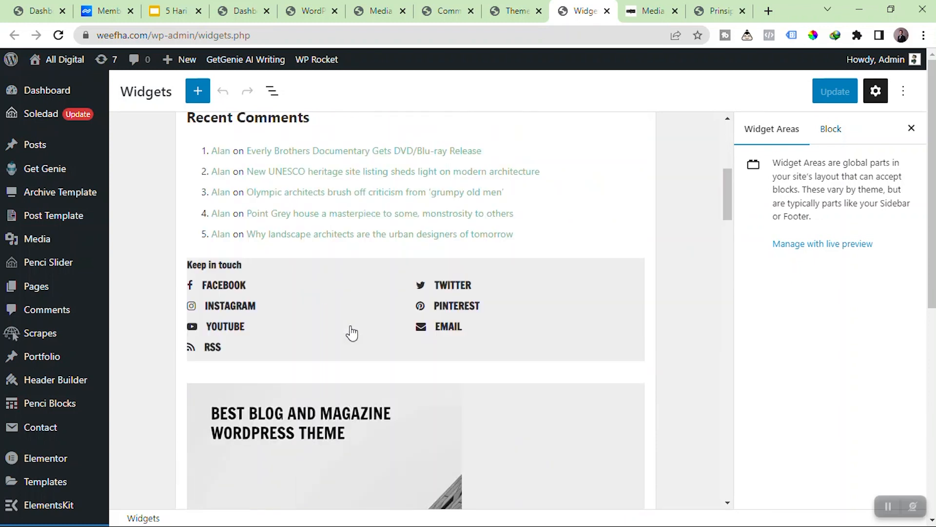
scroll(297, 260, up, 1)
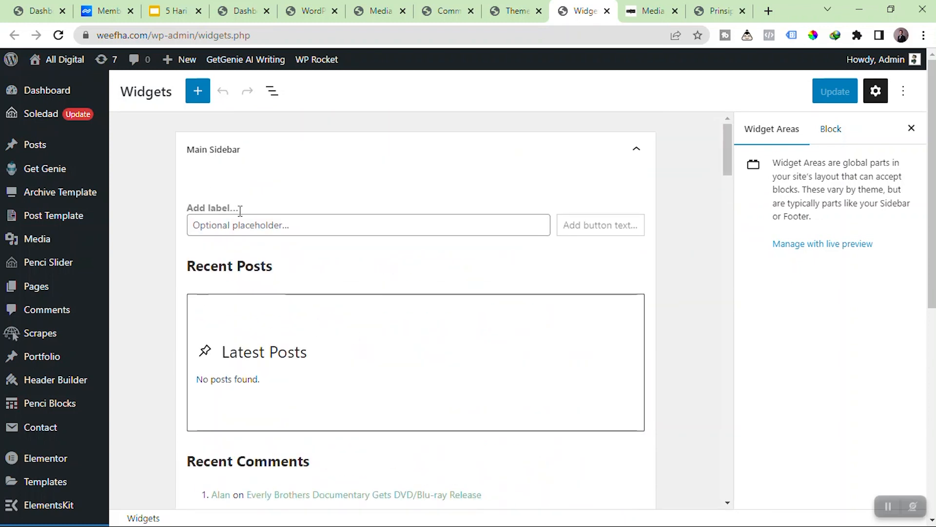
click(238, 154)
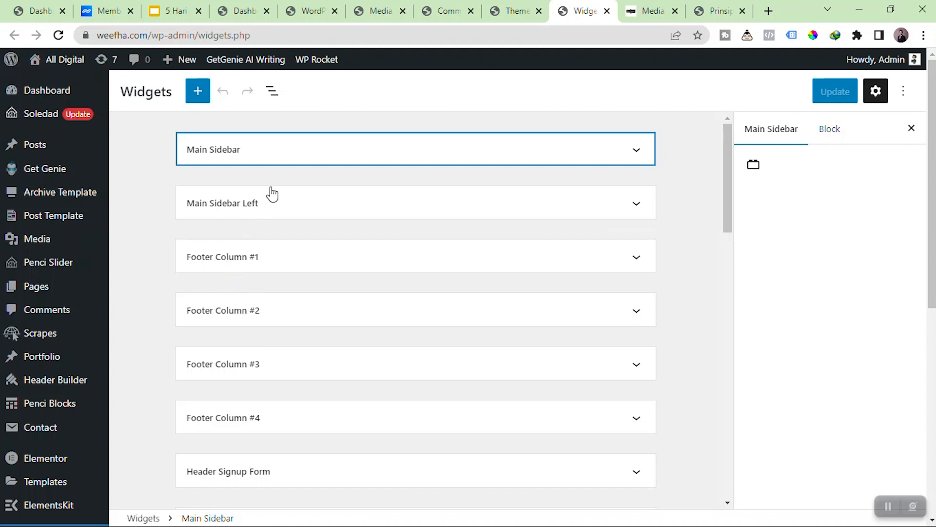
click(695, 186)
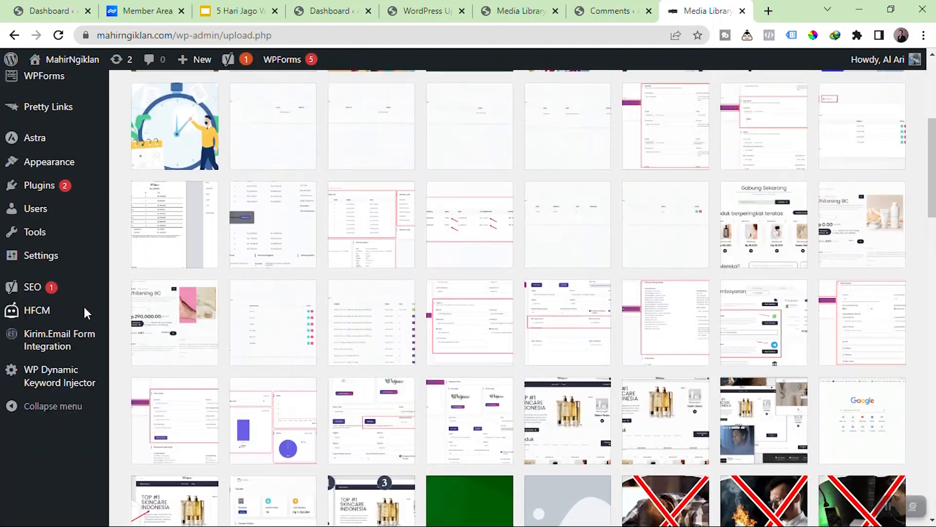
Open the MahirNgiklan site's Appearance themes page and bring up its Menus page in a new browser tab.
scroll(90, 302, up, 3)
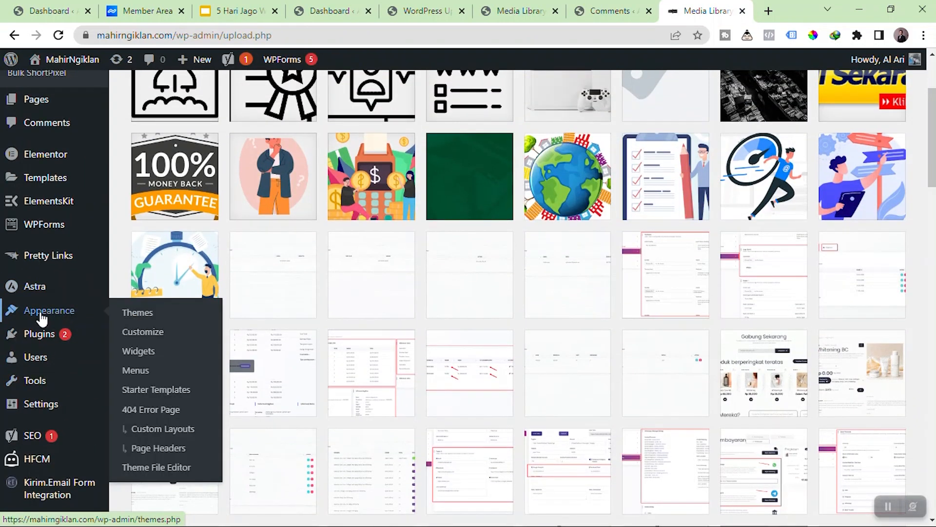
click(48, 317)
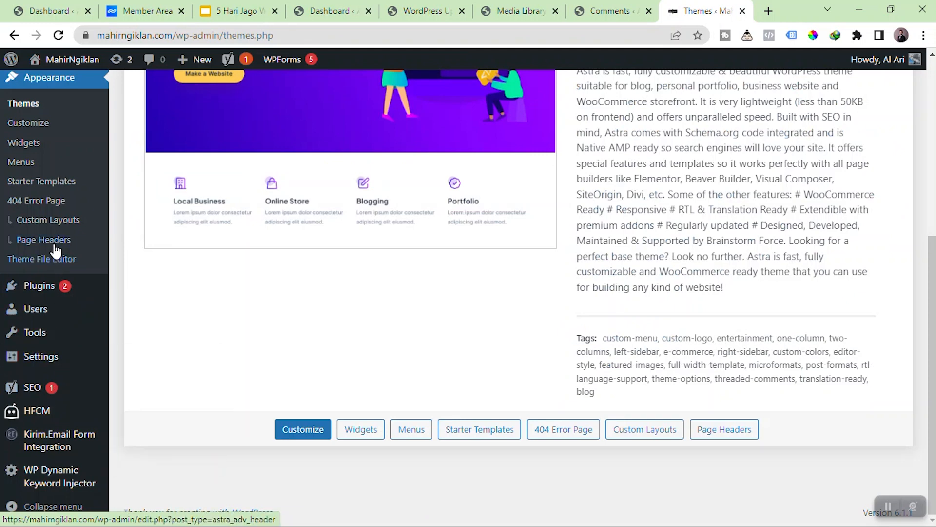
scroll(36, 263, up, 3)
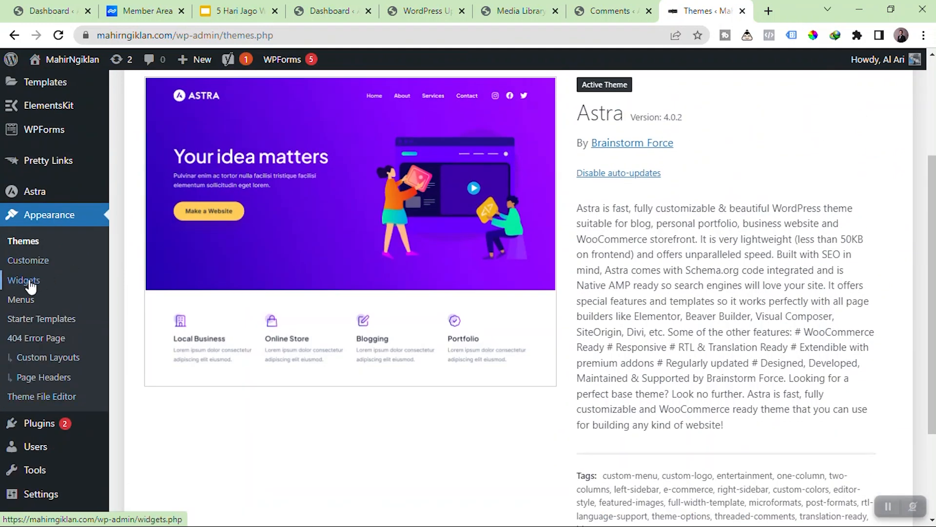
right_click(21, 300)
click(53, 306)
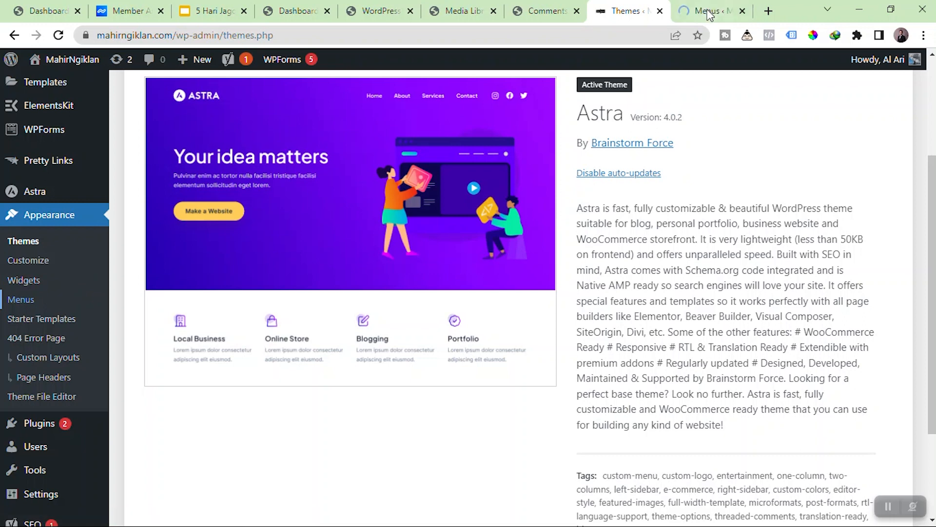
click(711, 11)
Close the leftover Comments, Media Library and WordPress Updates browser tabs, leaving the Menus page in view.
middle_click(533, 15)
click(494, 10)
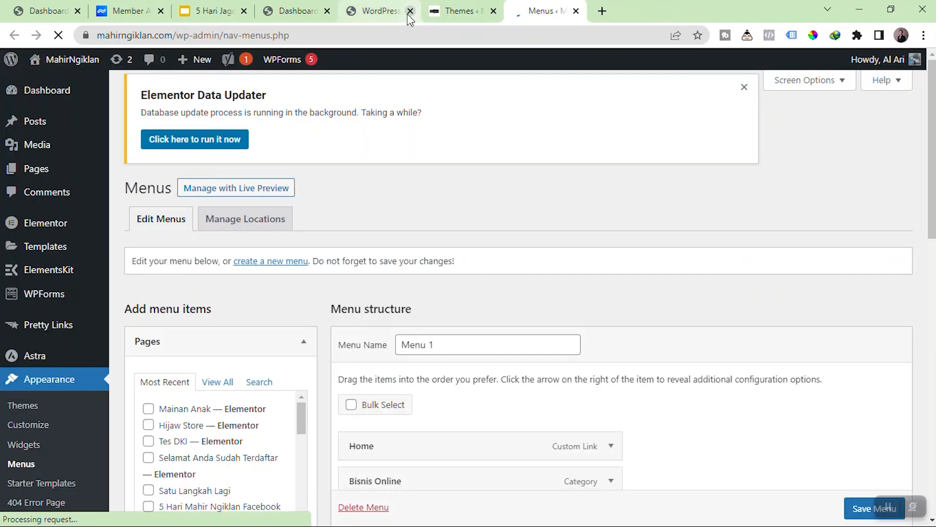
click(410, 11)
scroll(463, 168, down, 4)
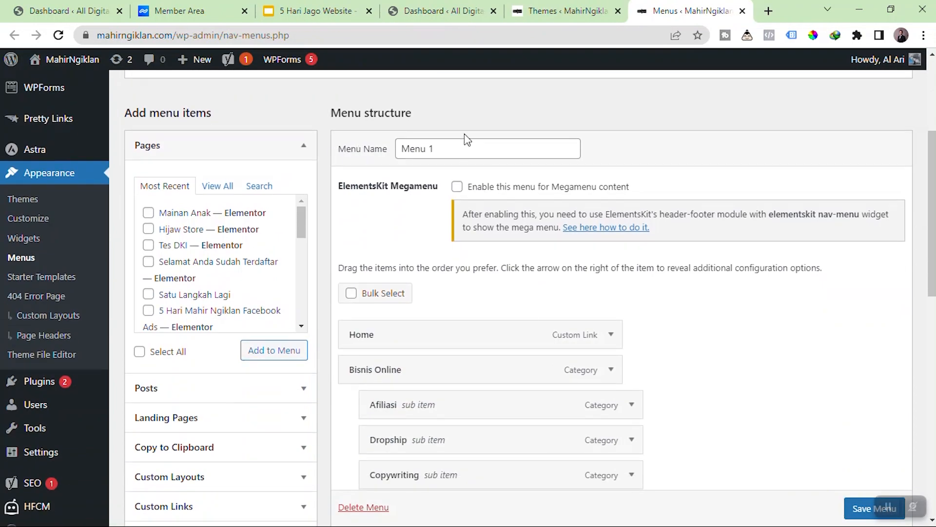
Open the mahirngiklan.com homepage in a new browser tab.
click(769, 11)
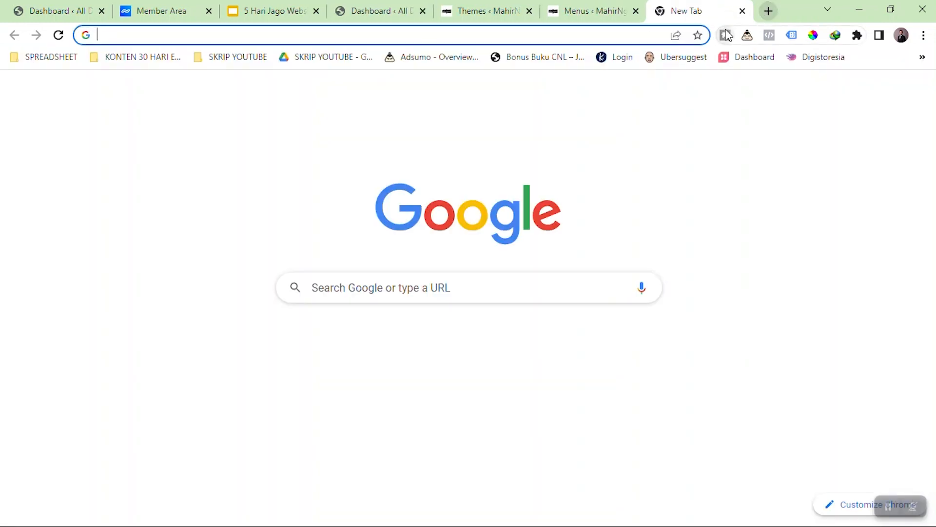
text(mahirngiklan.com/wp-admin)
key(BackSpace)
key(BackSpace)
key(BackSpace)
key(BackSpace)
key(BackSpace)
key(BackSpace)
key(BackSpace)
key(BackSpace)
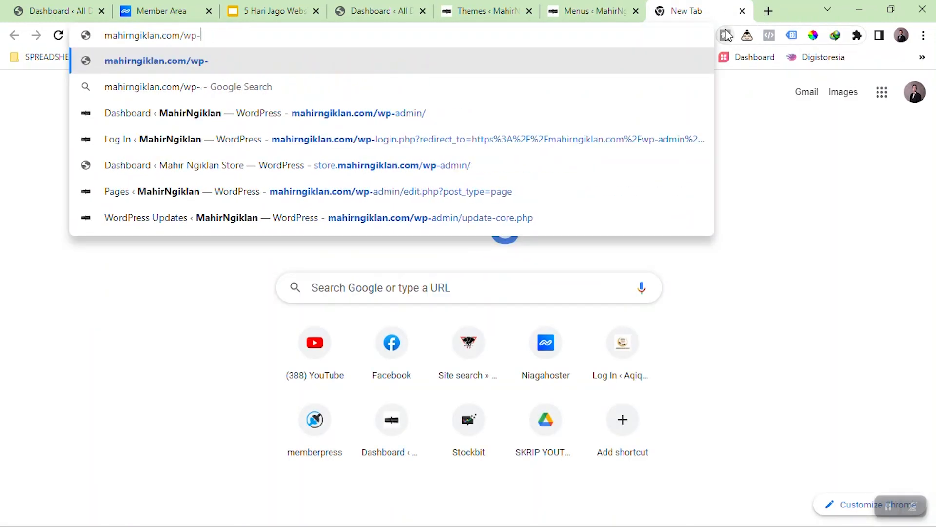
key(Return)
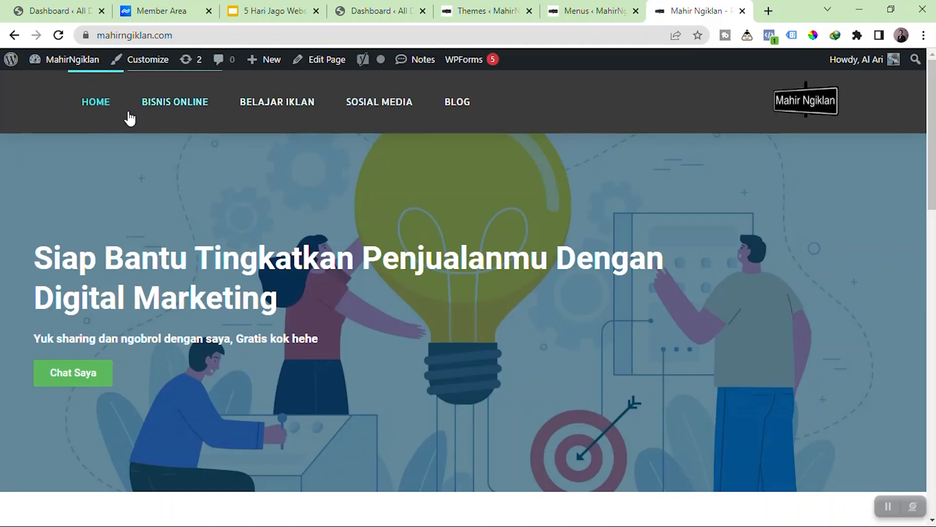
Look at the submenus of Bisnis Online, Belajar Iklan and Sosial Media in the homepage header.
mouse_move(211, 109)
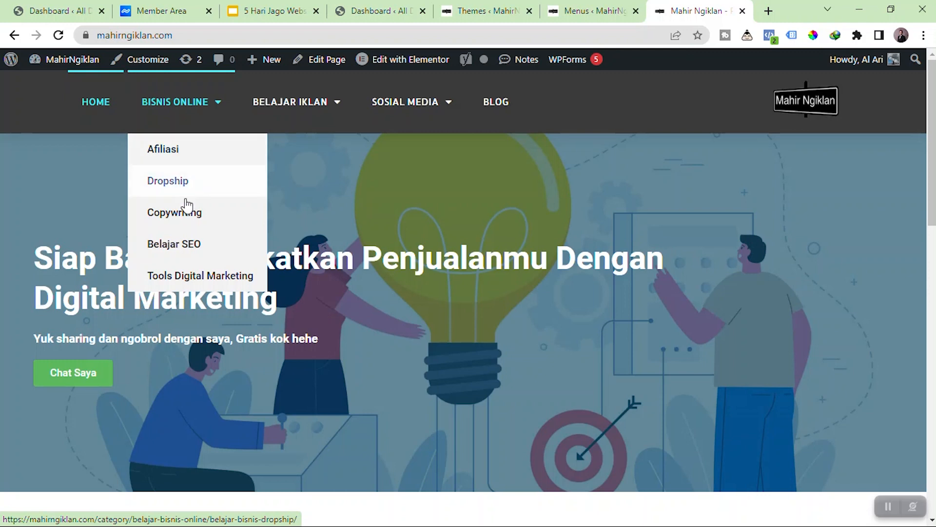
mouse_move(318, 111)
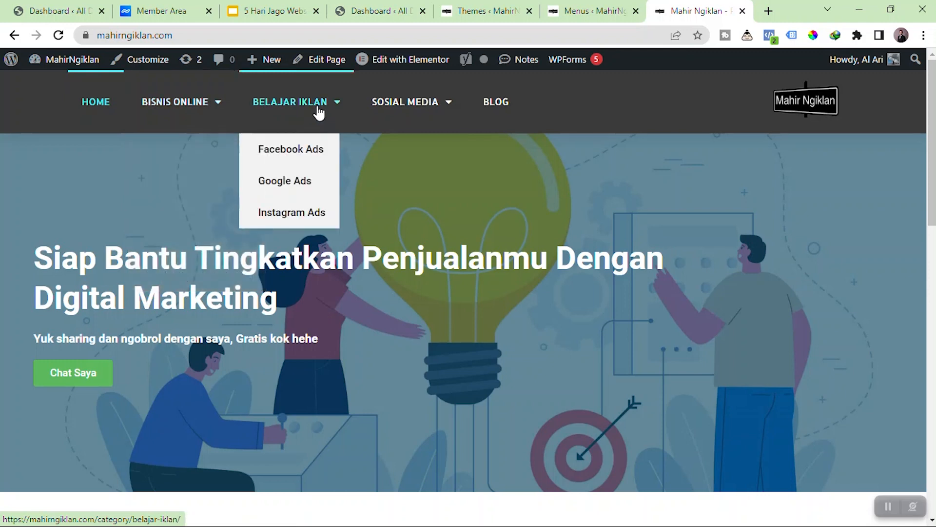
mouse_move(409, 113)
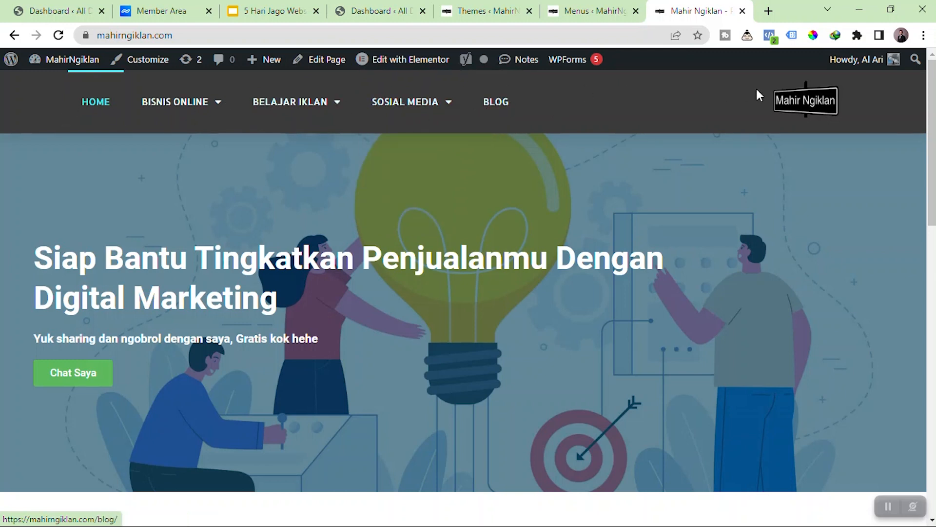
Return to the Menus admin page and dismiss the Elementor Data Updater notice.
click(596, 7)
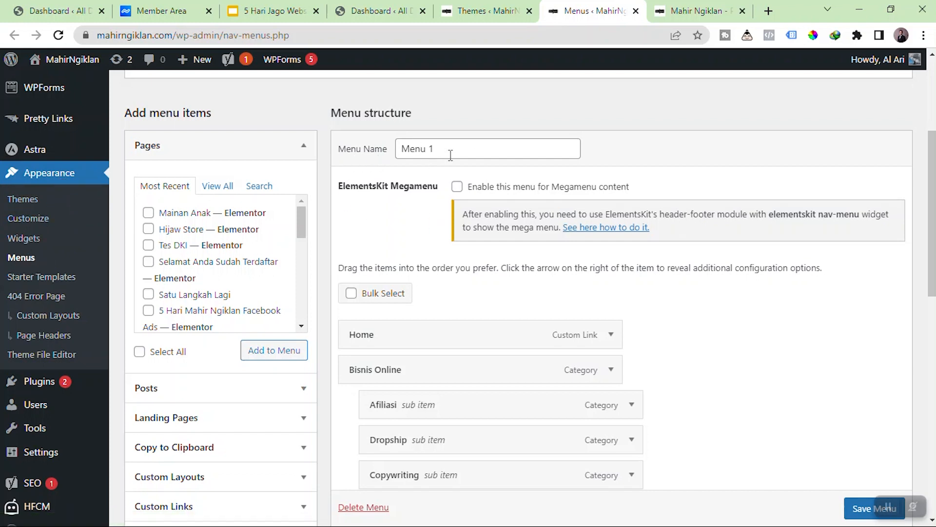
scroll(691, 190, up, 5)
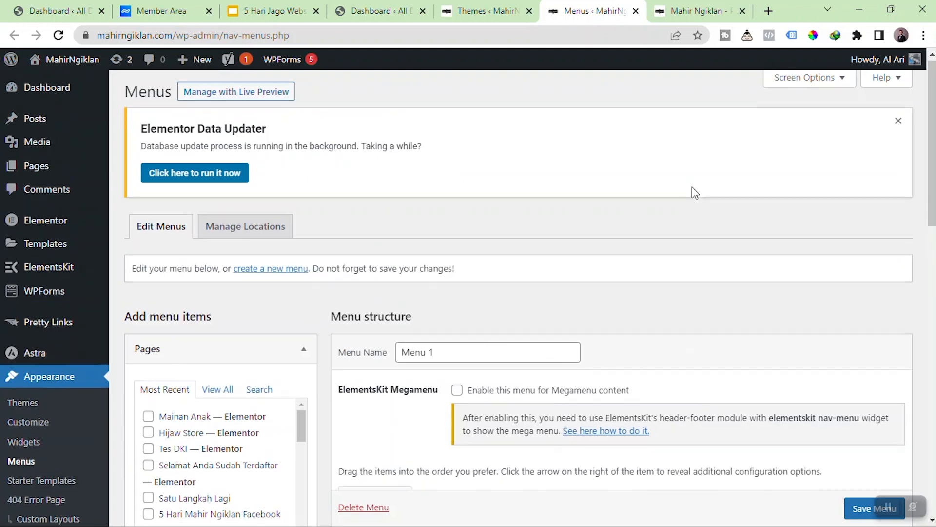
click(898, 123)
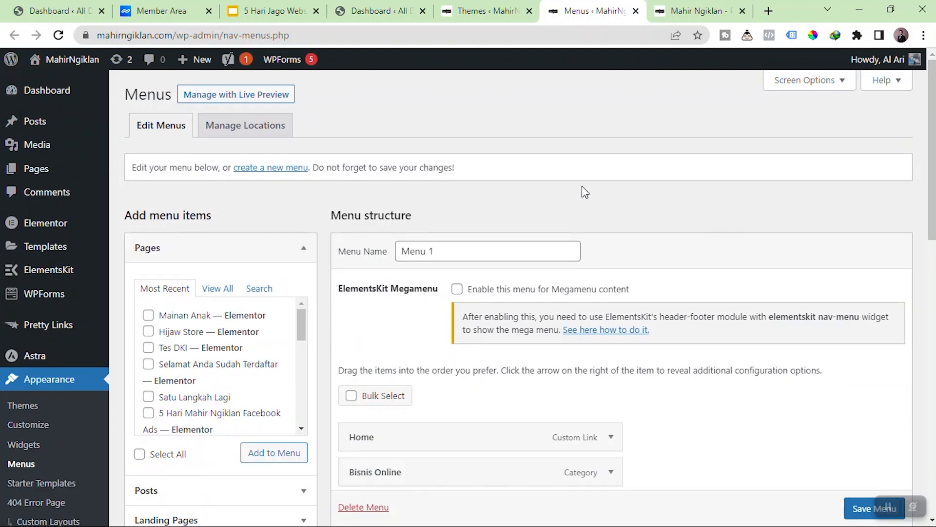
Go back to the Mahir Ngiklan homepage and examine its header menu, article cards and footer Categories links.
click(672, 13)
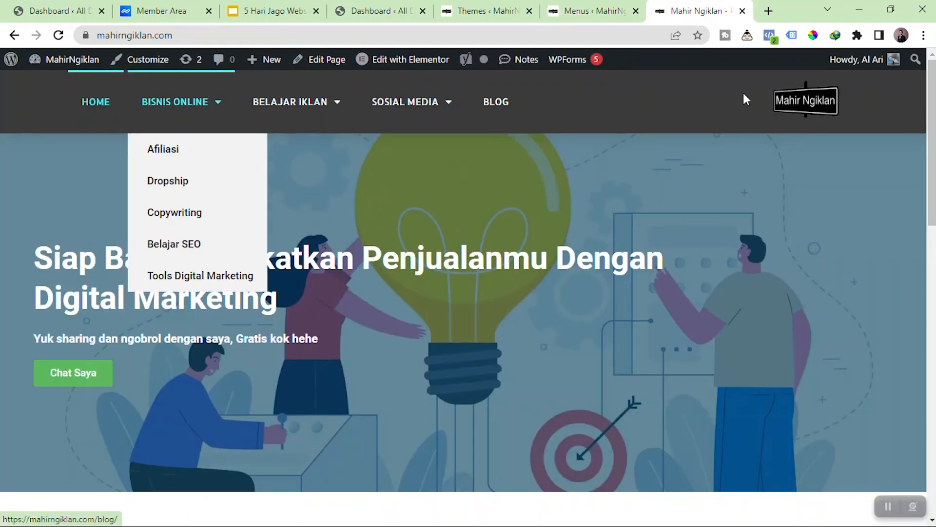
mouse_move(328, 127)
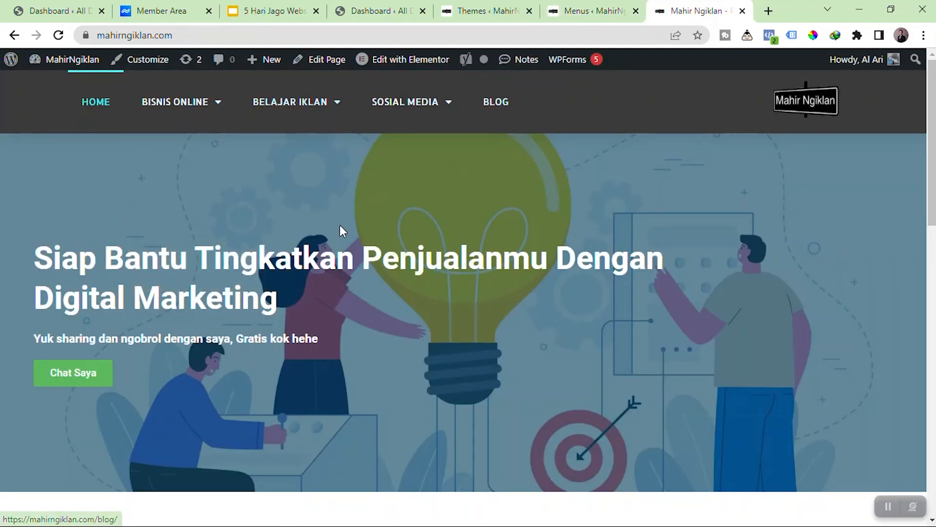
scroll(211, 271, down, 6)
scroll(330, 220, down, 4)
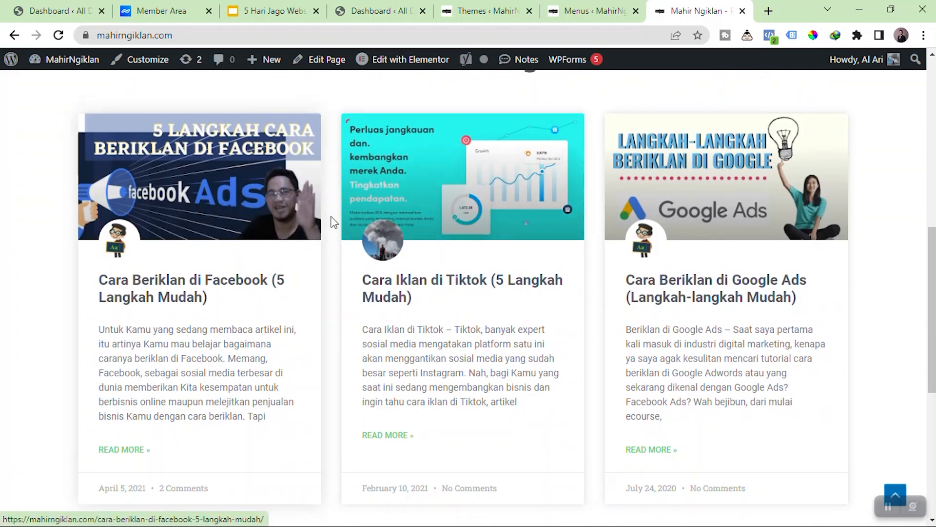
scroll(330, 220, down, 4)
scroll(331, 220, down, 3)
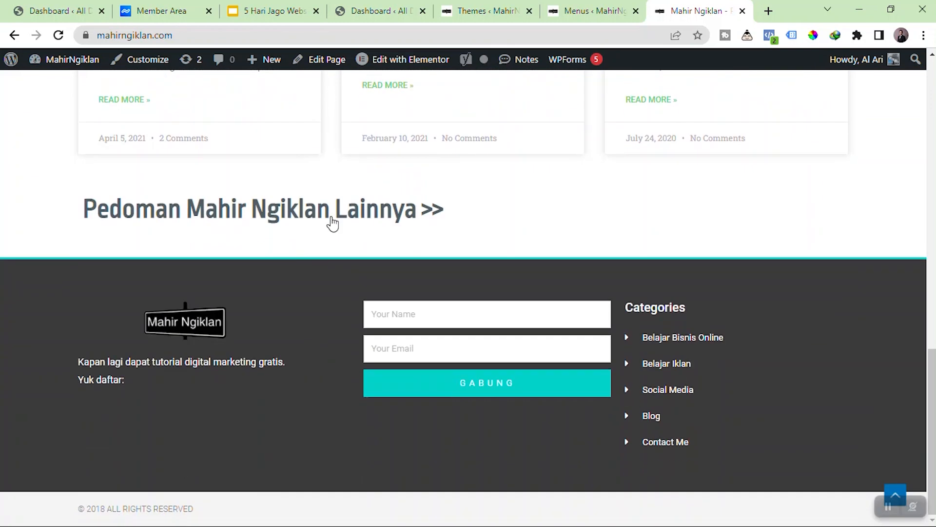
Return to the Menus admin page and review the items and sub items in Menu 1's structure.
click(566, 11)
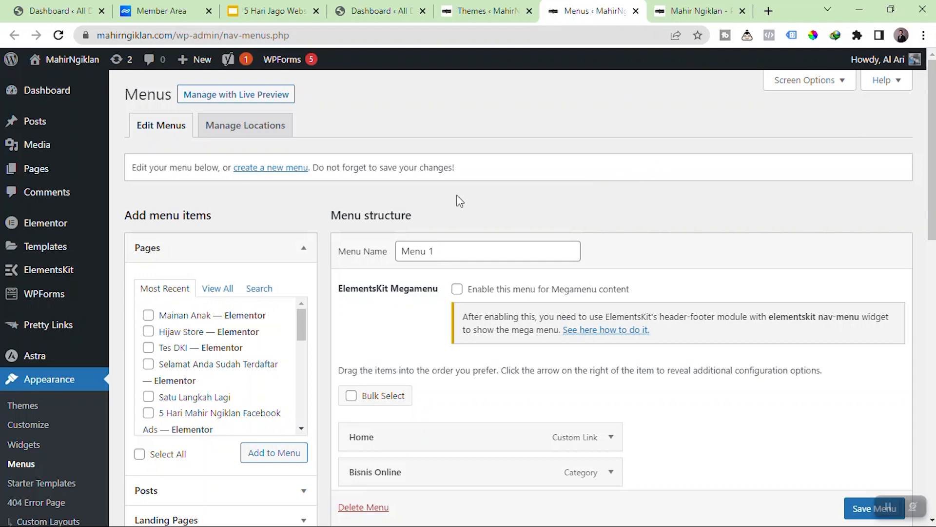
scroll(458, 200, down, 3)
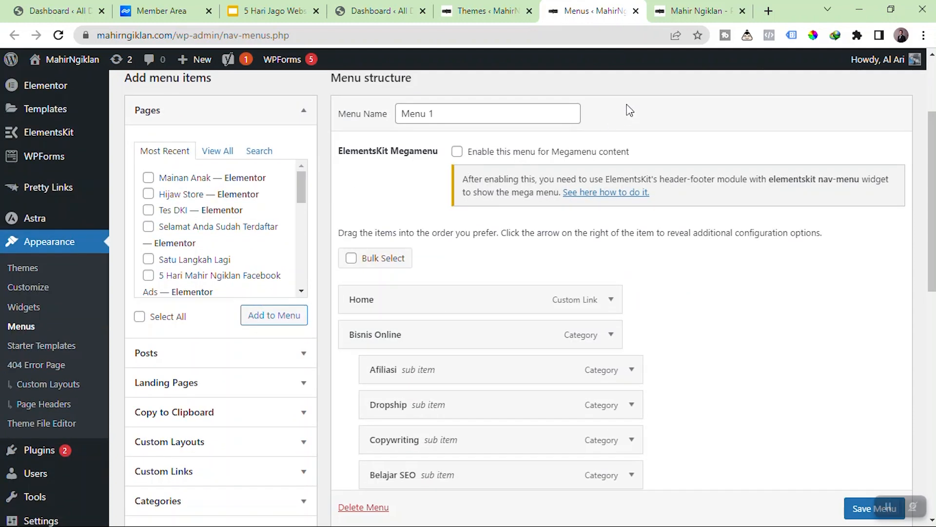
scroll(629, 110, down, 2)
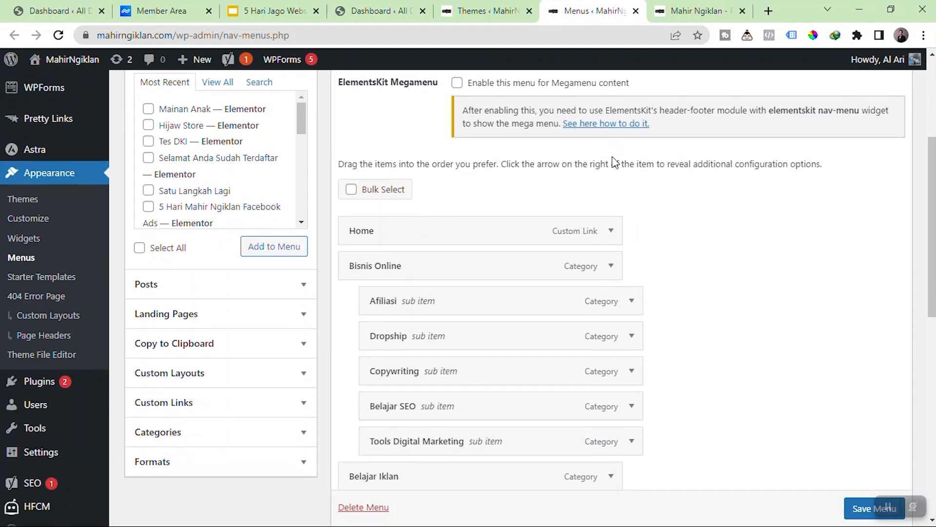
Look through the most recent pages available for the menu, and collapse the Pages section under Add menu items.
scroll(262, 216, down, 2)
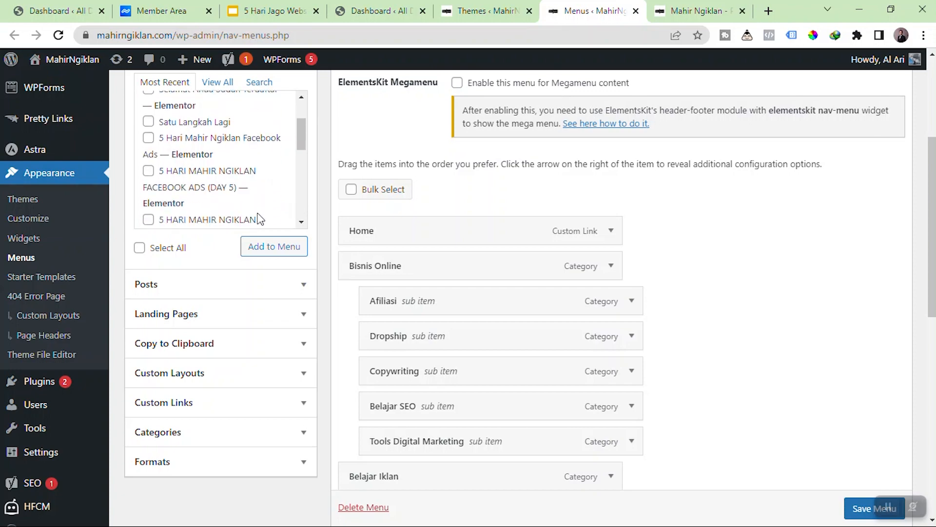
scroll(344, 236, up, 1)
scroll(346, 237, down, 3)
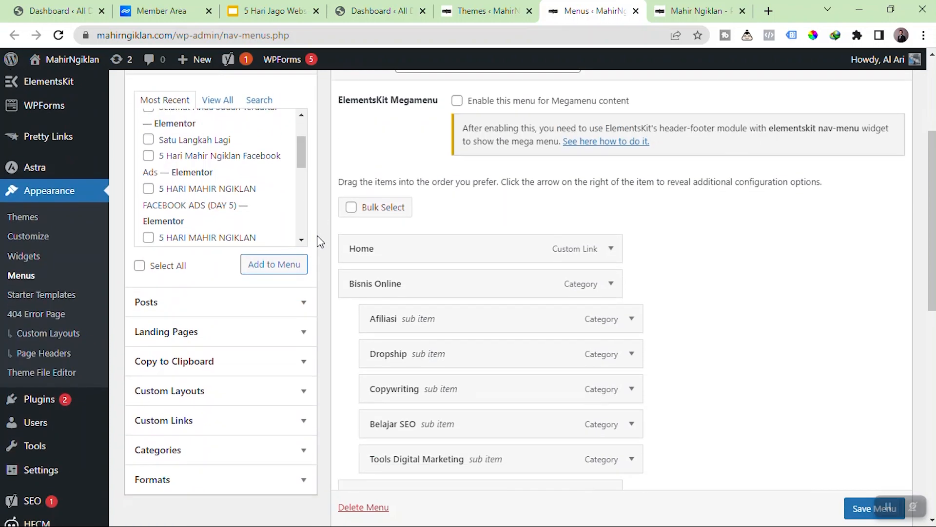
scroll(343, 237, up, 3)
scroll(331, 225, down, 1)
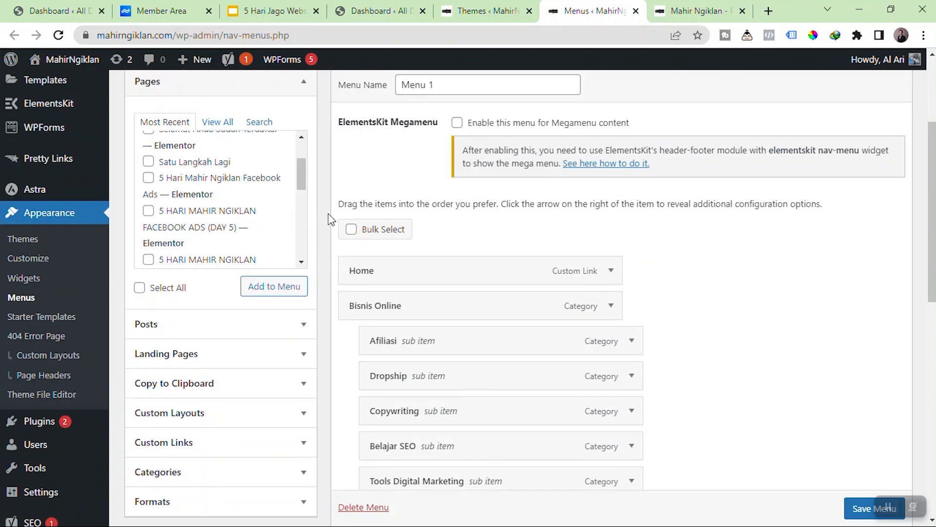
scroll(325, 210, up, 3)
click(311, 186)
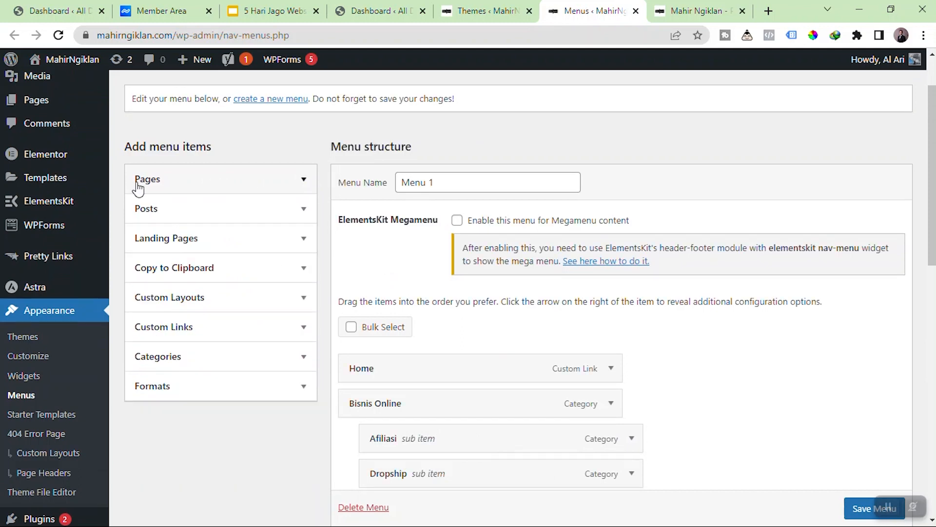
Look into the Landing Pages section and the Custom Links section's URL and Link Text fields under Add menu items, leaving both collapsed.
click(289, 237)
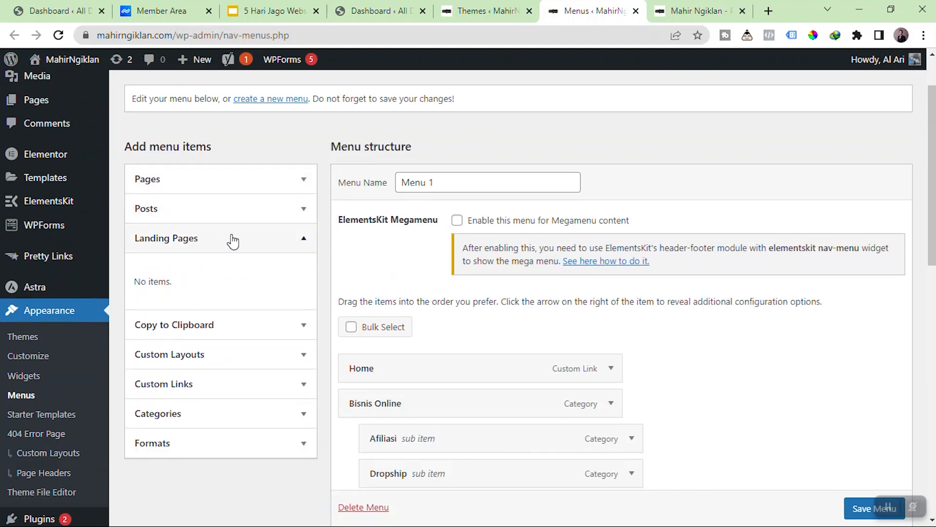
click(240, 238)
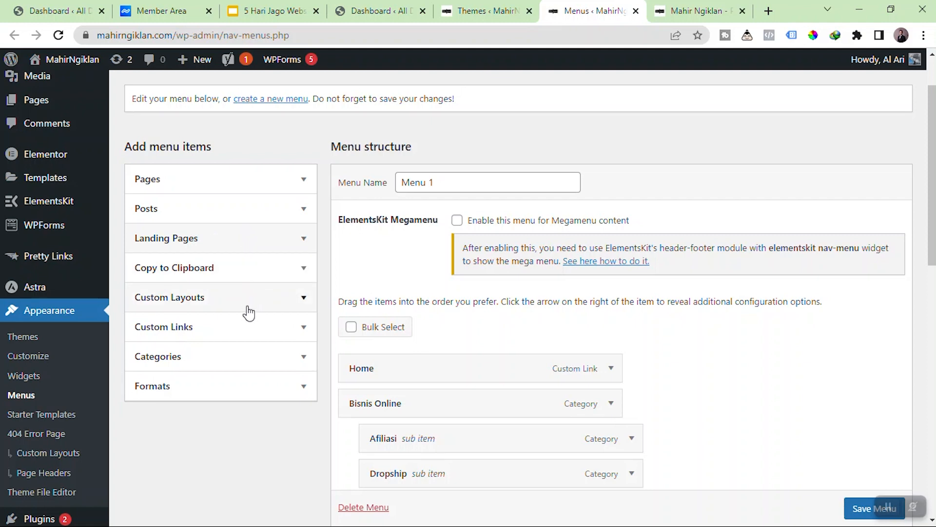
click(248, 328)
click(239, 335)
click(236, 335)
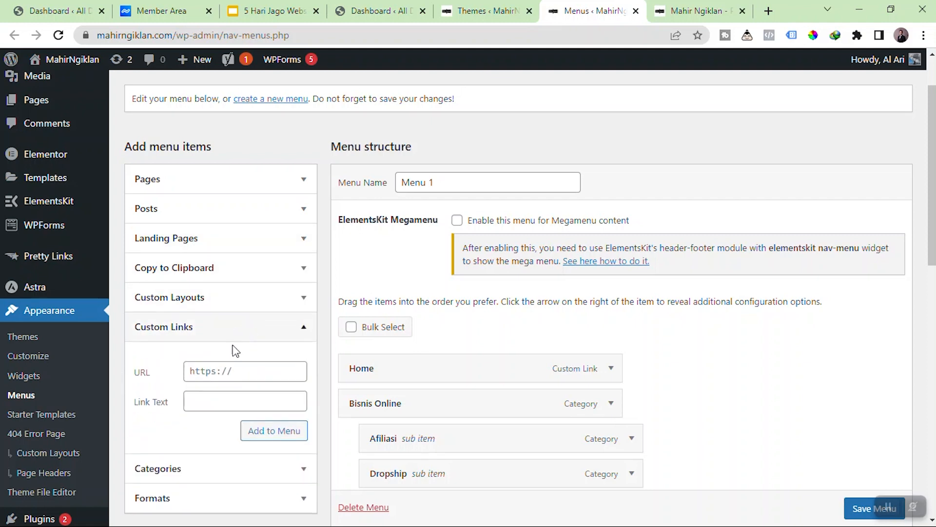
click(230, 370)
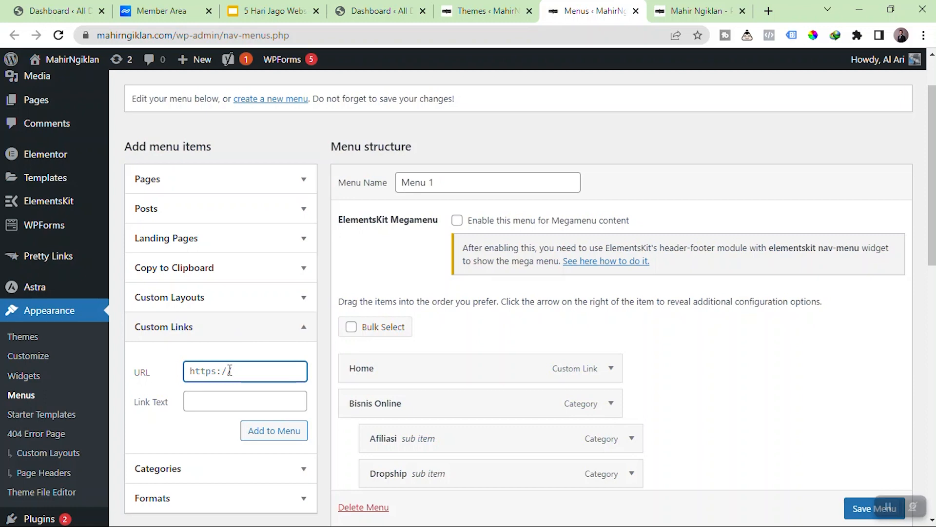
click(231, 339)
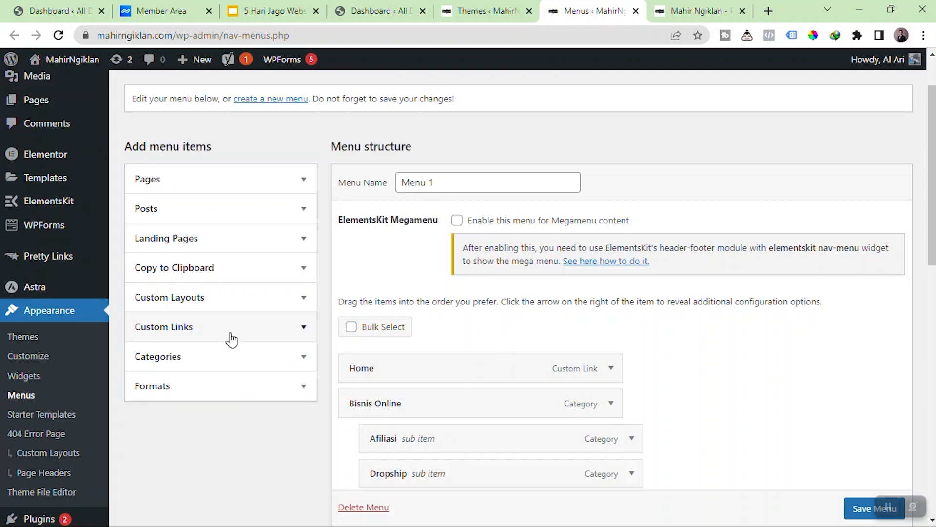
Look through the most used entries in the Categories section and the Formats section under Add menu items, and collapse them again.
click(230, 358)
scroll(244, 327, down, 3)
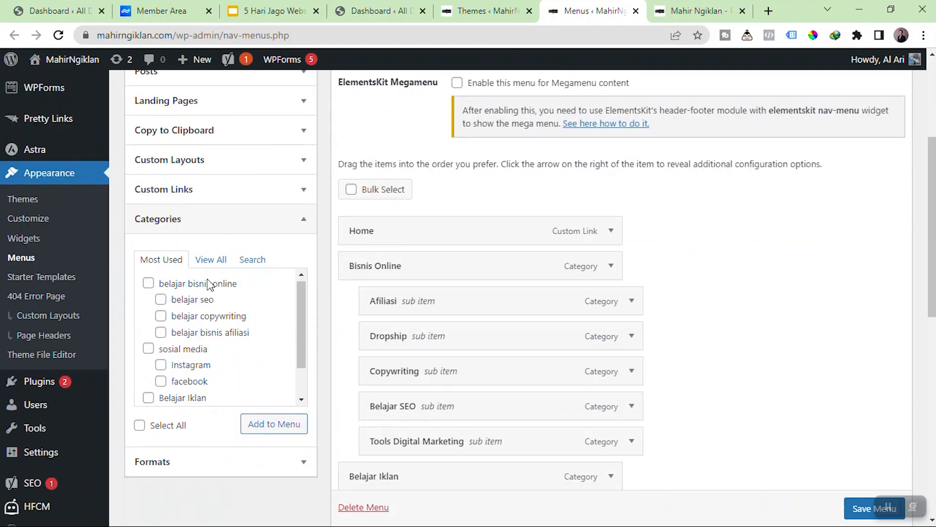
scroll(205, 292, down, 2)
click(178, 470)
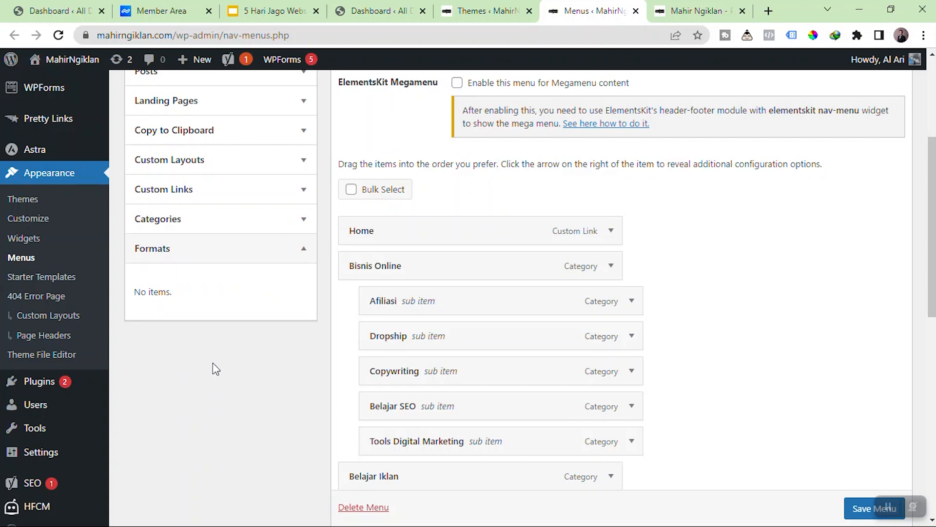
click(212, 259)
scroll(204, 255, up, 3)
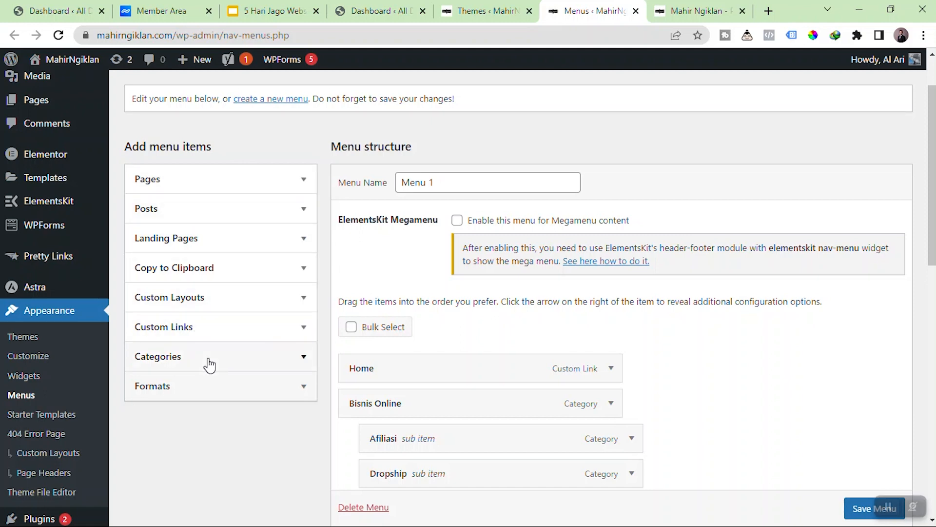
Add the Mainan Anak page from the most recent pages to Menu 1.
scroll(480, 312, down, 1)
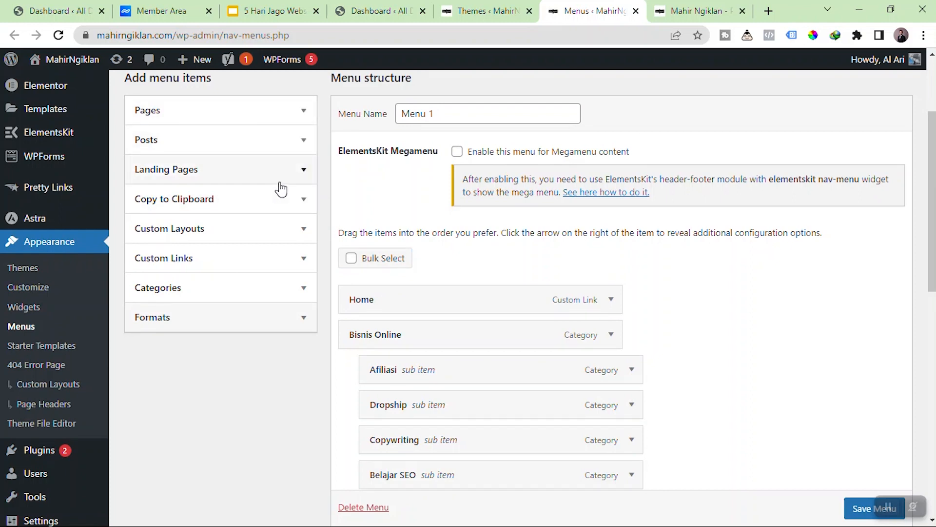
click(302, 109)
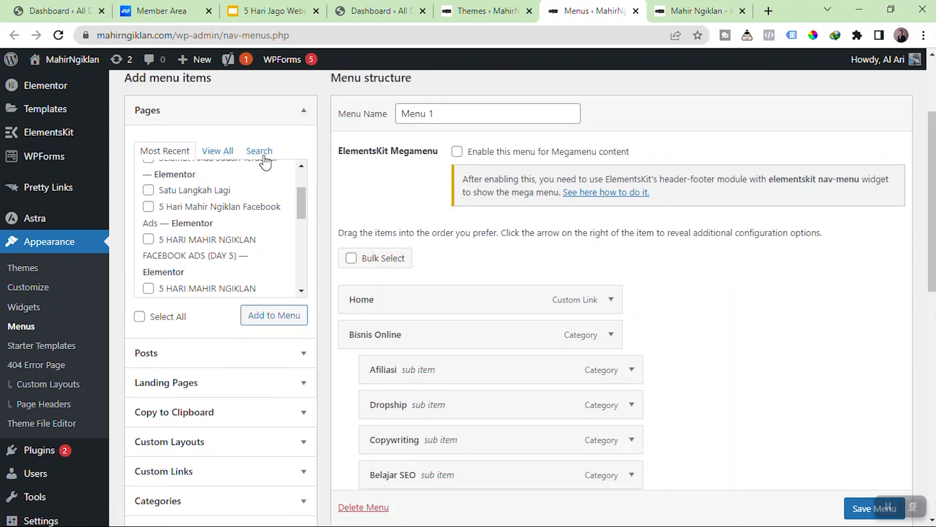
scroll(273, 212, up, 3)
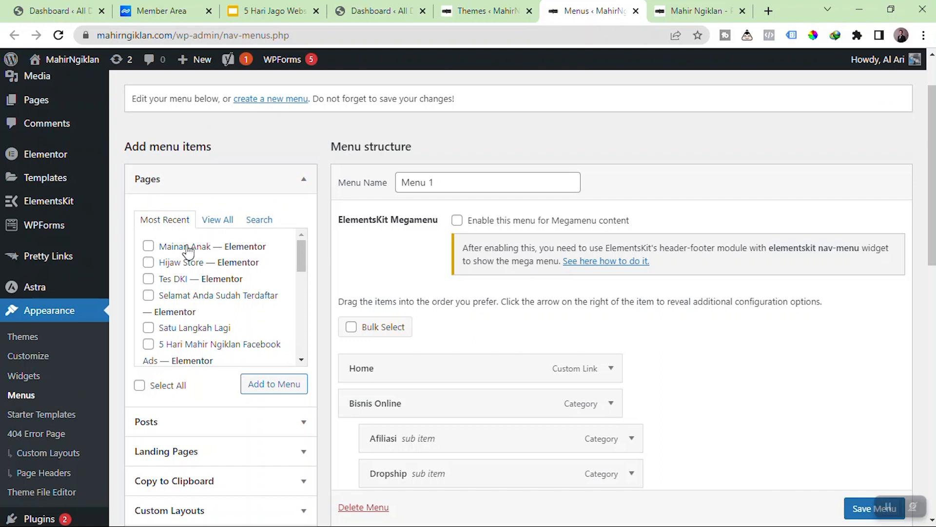
click(148, 246)
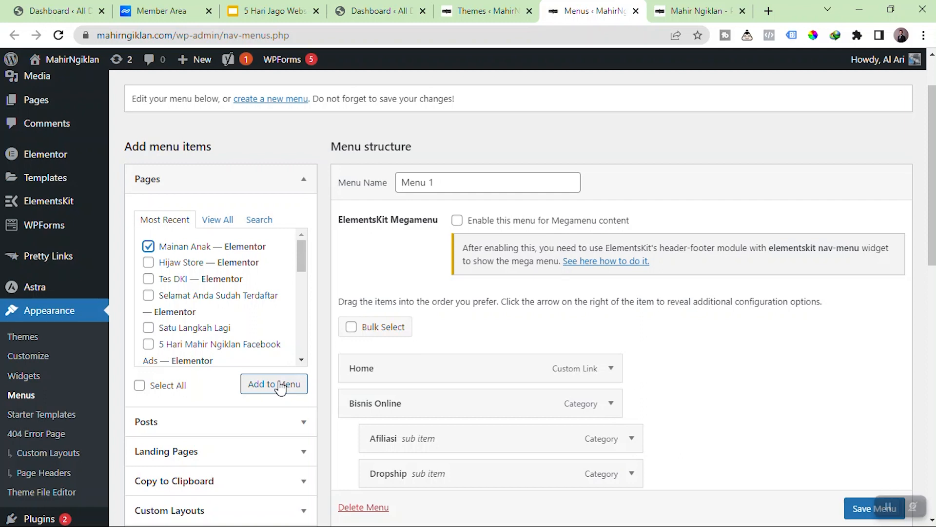
click(279, 385)
scroll(474, 292, down, 5)
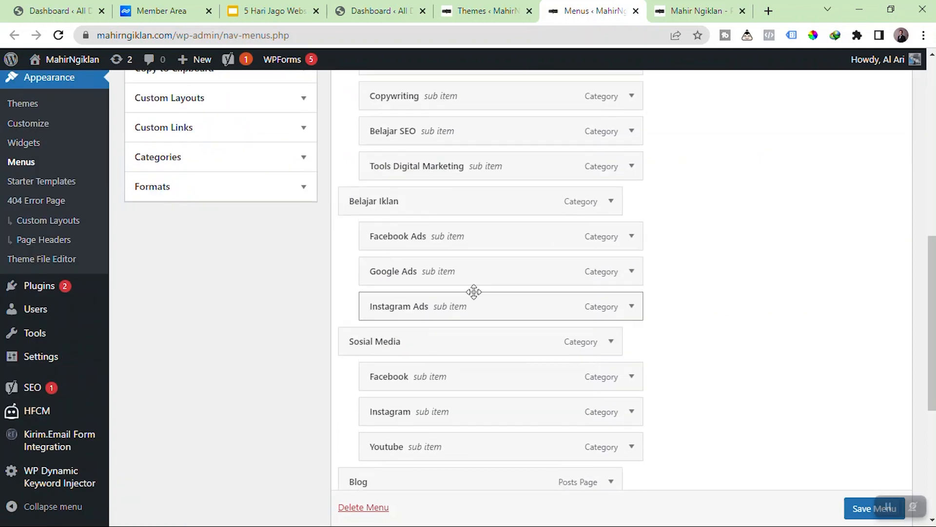
scroll(446, 366, down, 3)
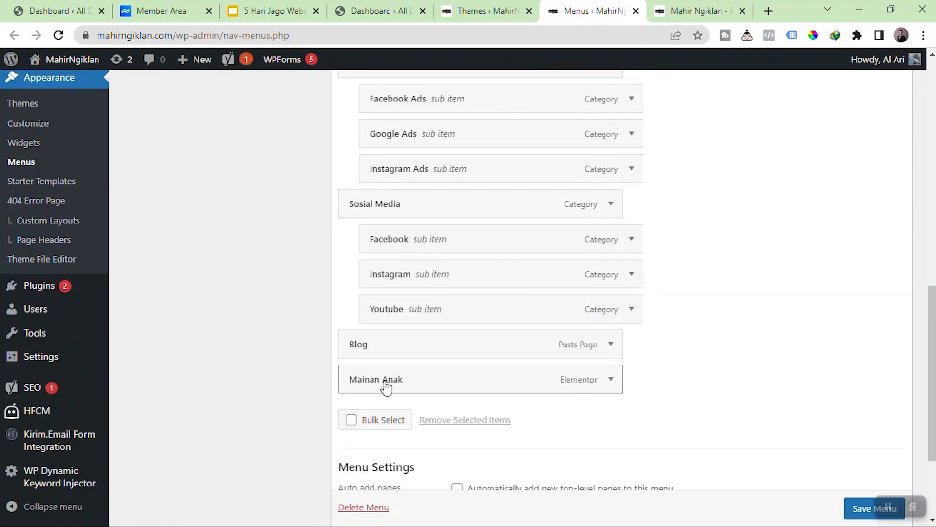
Move the Mainan Anak item up to sit between Home and Bisnis Online as a top-level item, and save the menu.
scroll(434, 393, up, 2)
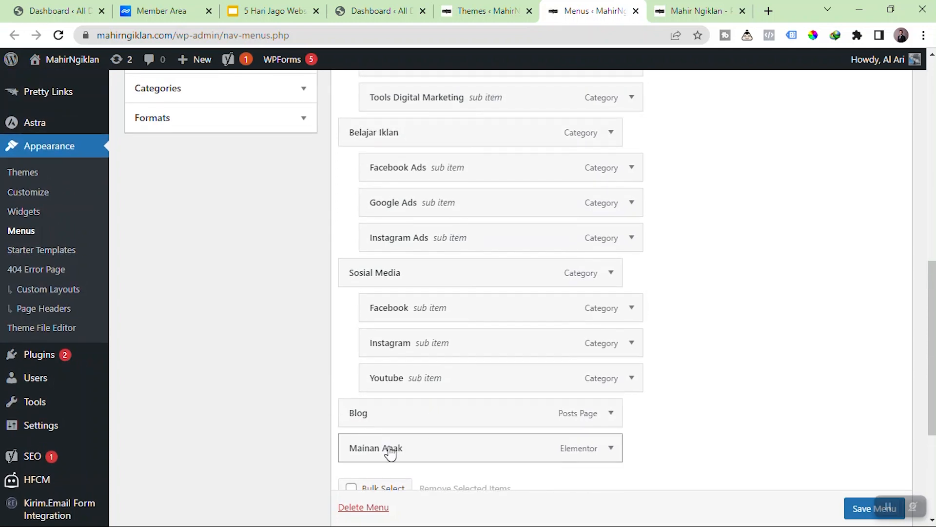
drag(393, 458, 428, 142)
scroll(425, 244, up, 5)
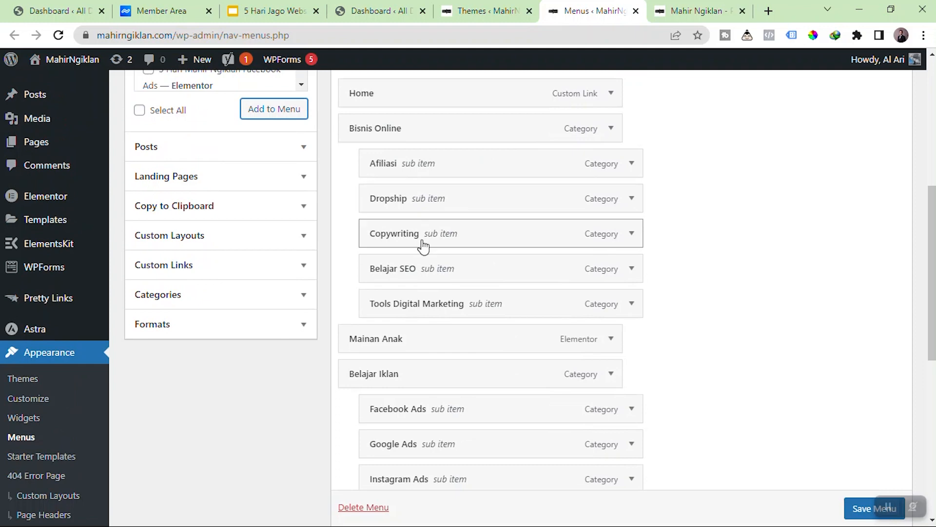
drag(389, 405, 397, 197)
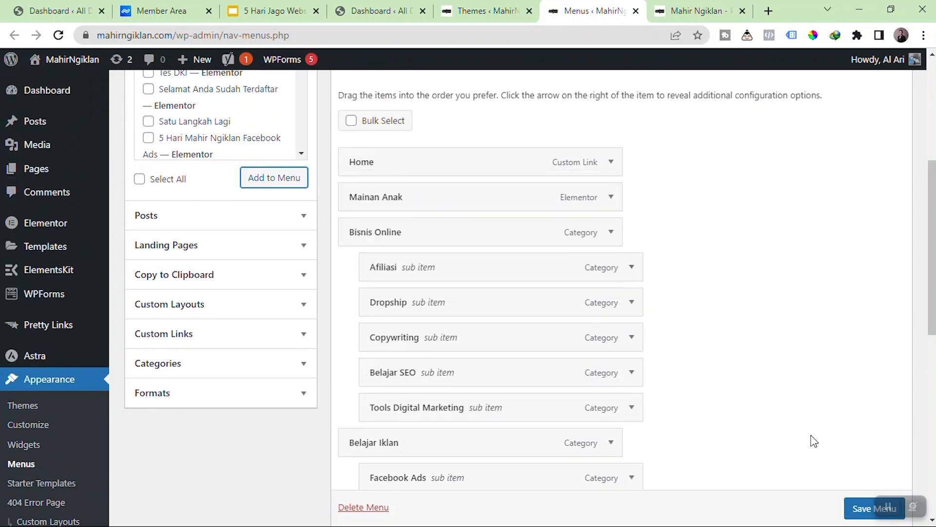
scroll(849, 502, down, 1)
click(855, 510)
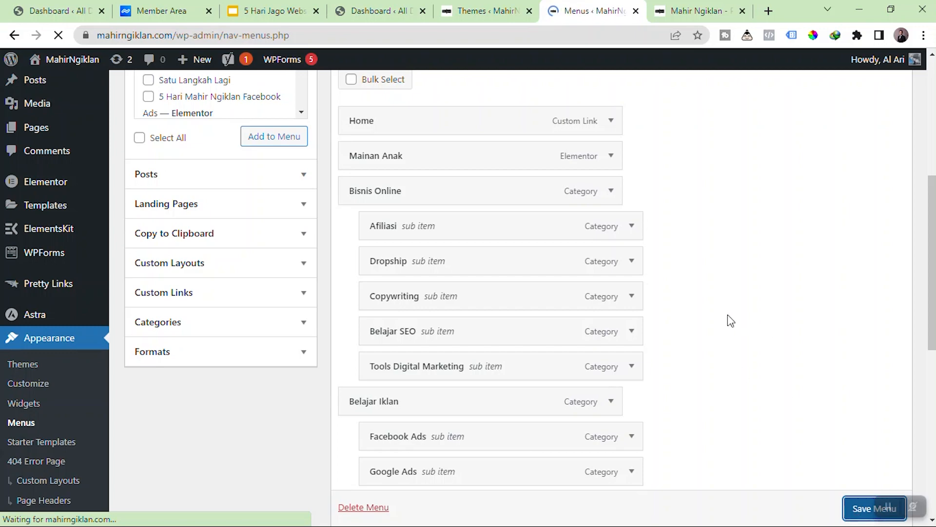
Reload the Mahir Ngiklan homepage and check the position of Mainan Anak in its header menu.
scroll(642, 341, down, 5)
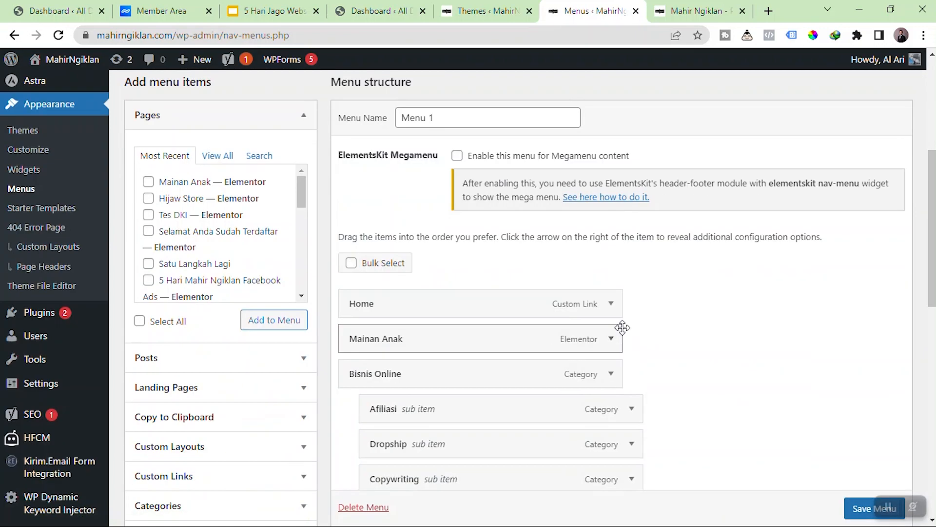
click(683, 10)
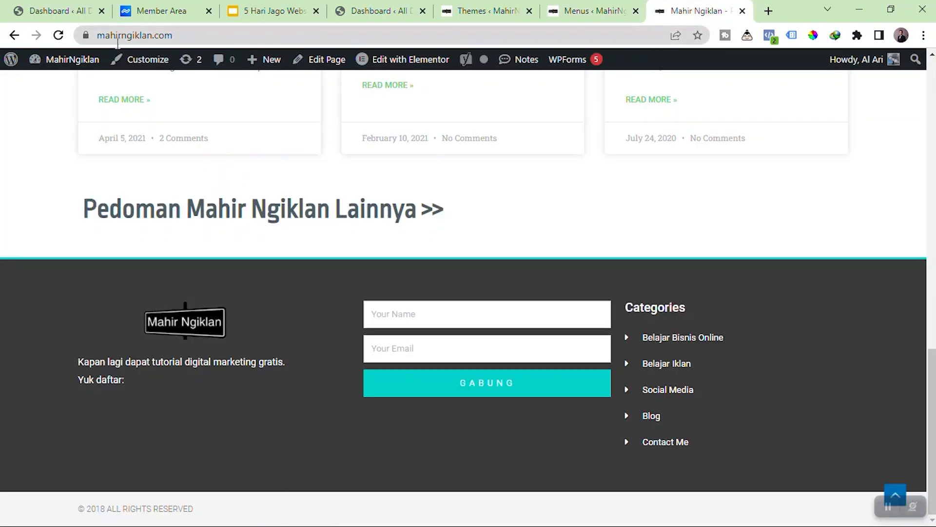
click(58, 35)
scroll(313, 170, up, 5)
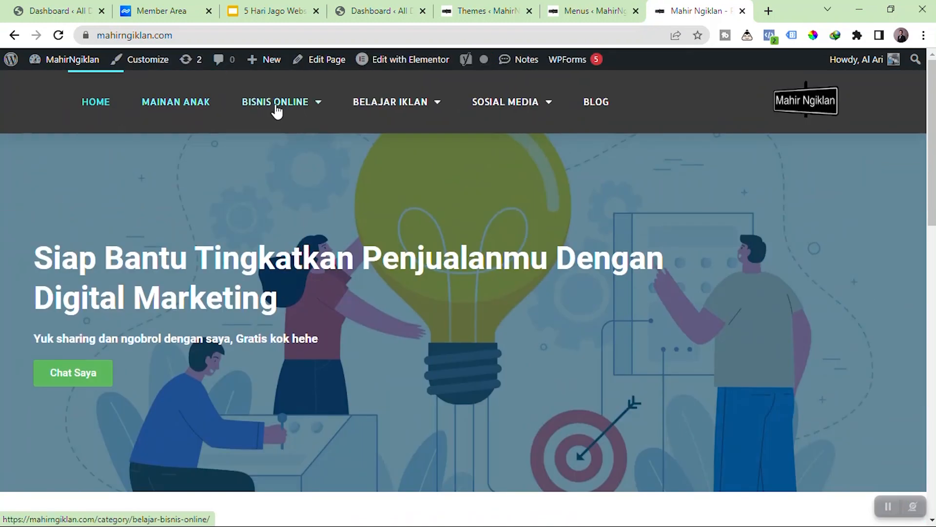
Return to the Menus admin page and view the Mainan Anak item's settings, closing them without changes.
key(ctrl+Page_Up)
scroll(458, 237, down, 3)
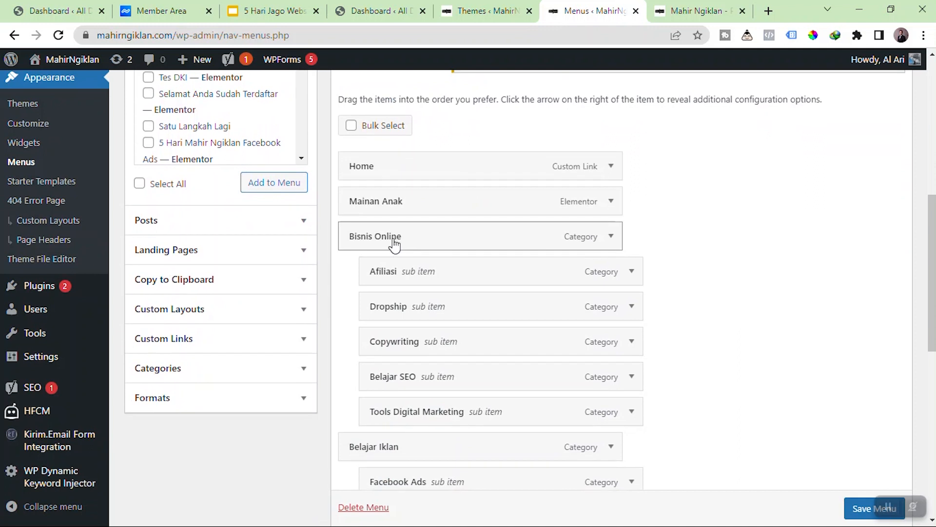
click(611, 201)
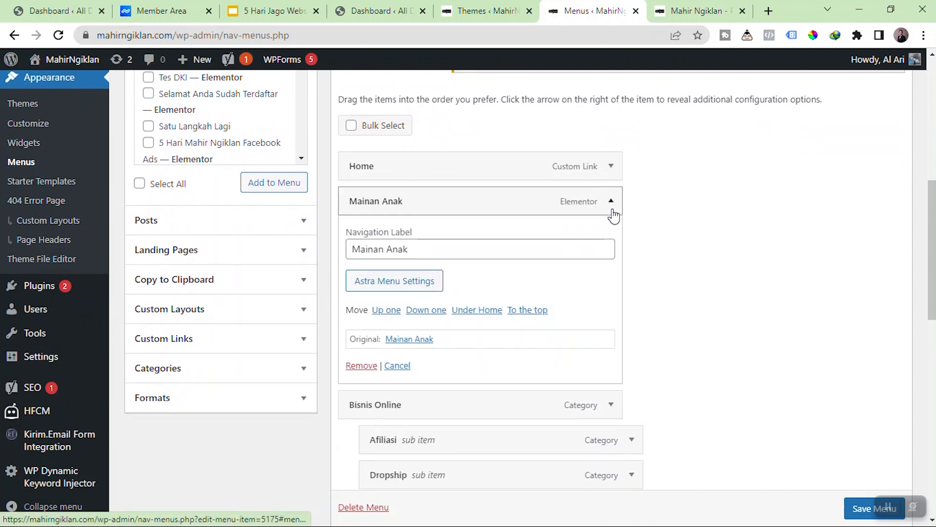
click(397, 365)
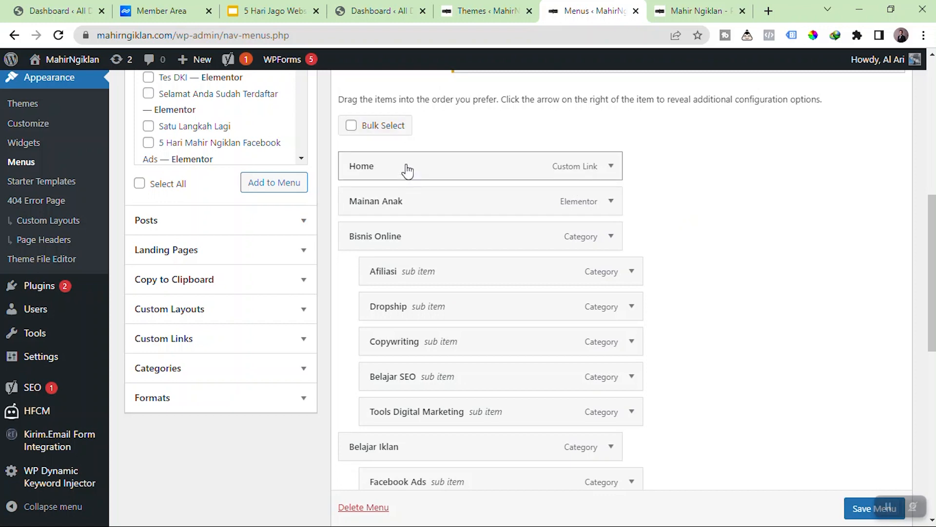
Go to the Mahir Ngiklan homepage and examine the sub items in the Bisnis Online dropdown.
scroll(428, 211, up, 3)
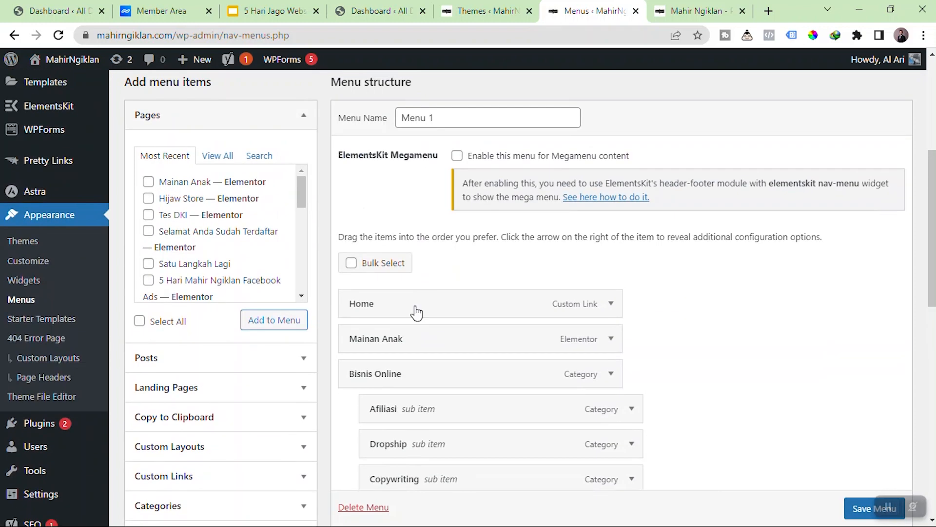
scroll(404, 322, down, 3)
click(659, 9)
mouse_move(284, 106)
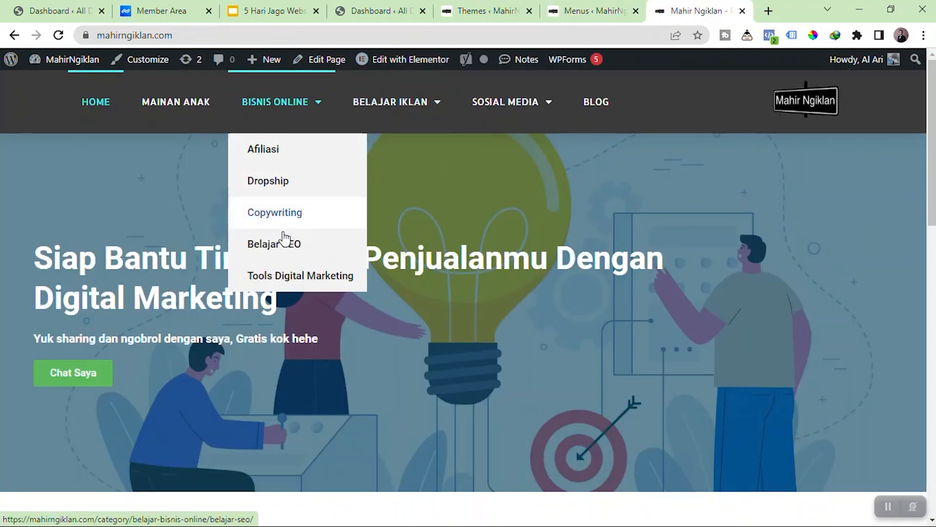
Return to the Menus admin page, nest Mainan Anak as a sub item under Home, and save the menu.
click(587, 7)
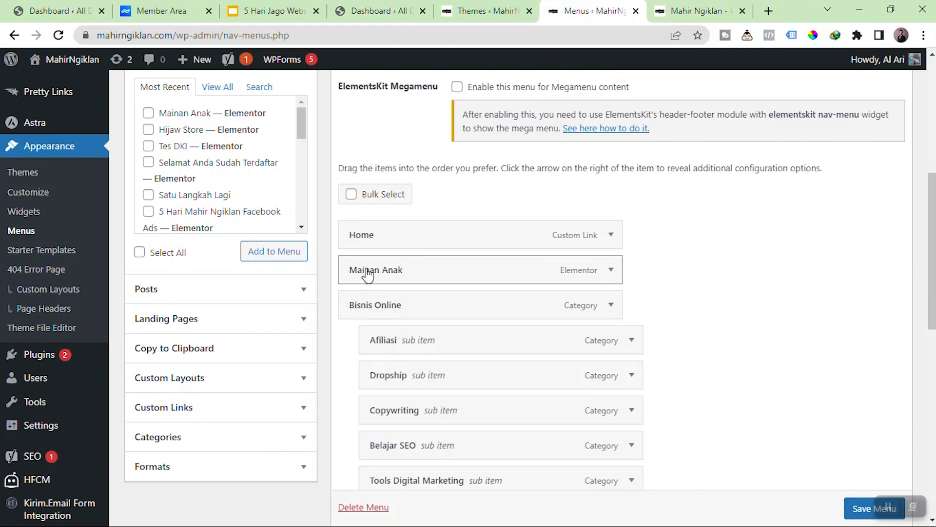
drag(367, 270, 401, 262)
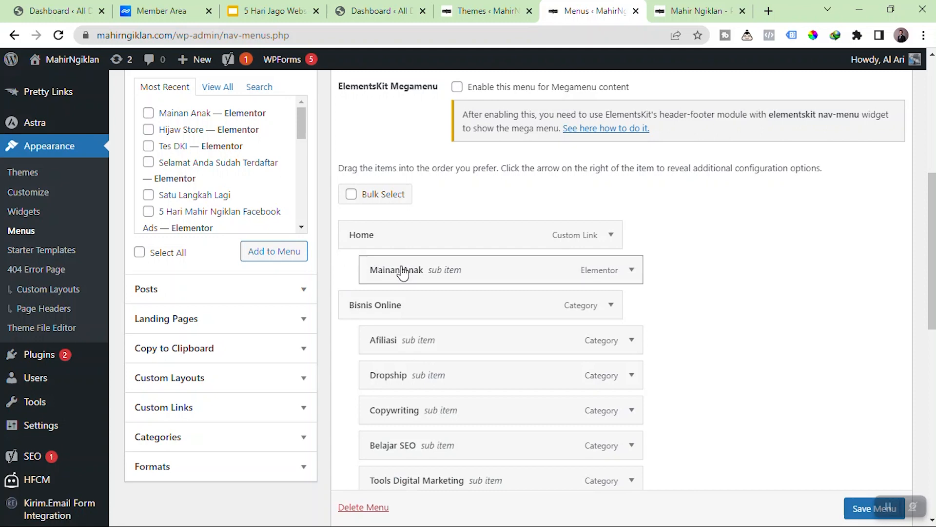
click(858, 509)
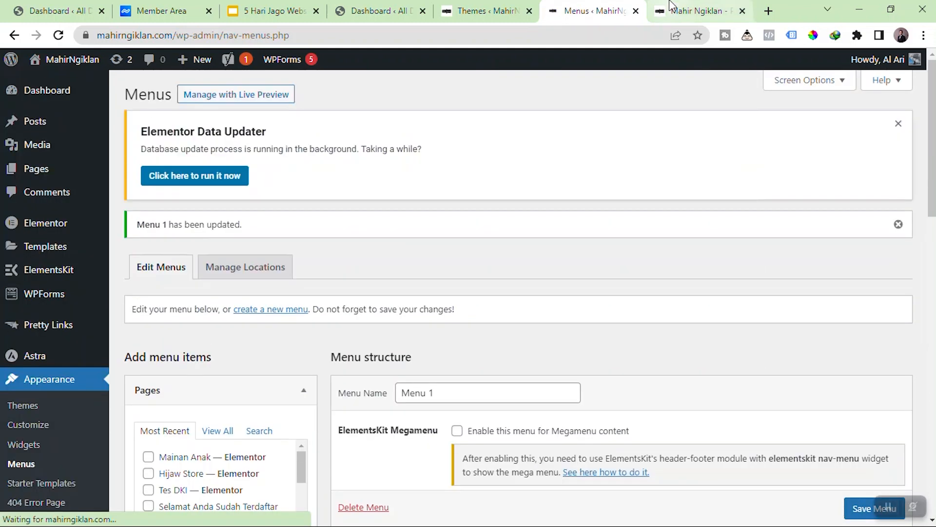
Reload the Mahir Ngiklan homepage and check the dropdown under Home in the header menu.
click(697, 11)
click(58, 35)
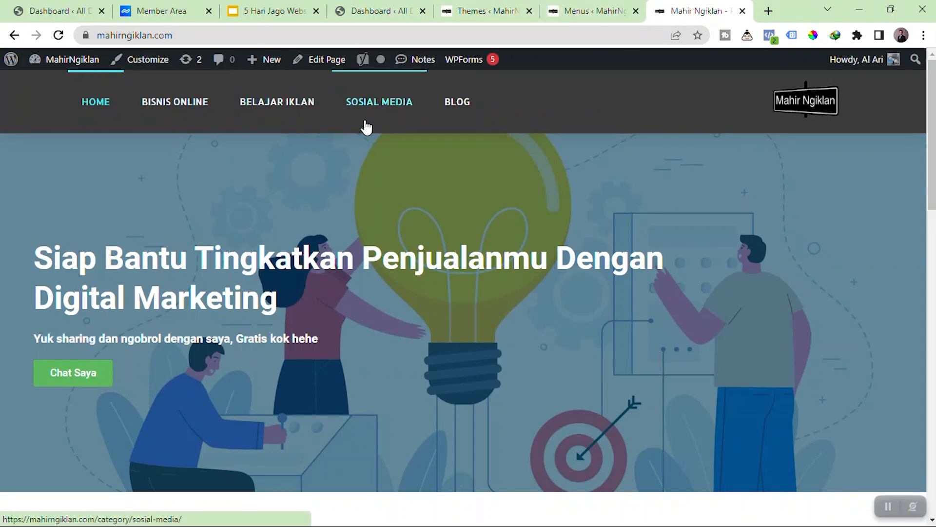
mouse_move(122, 109)
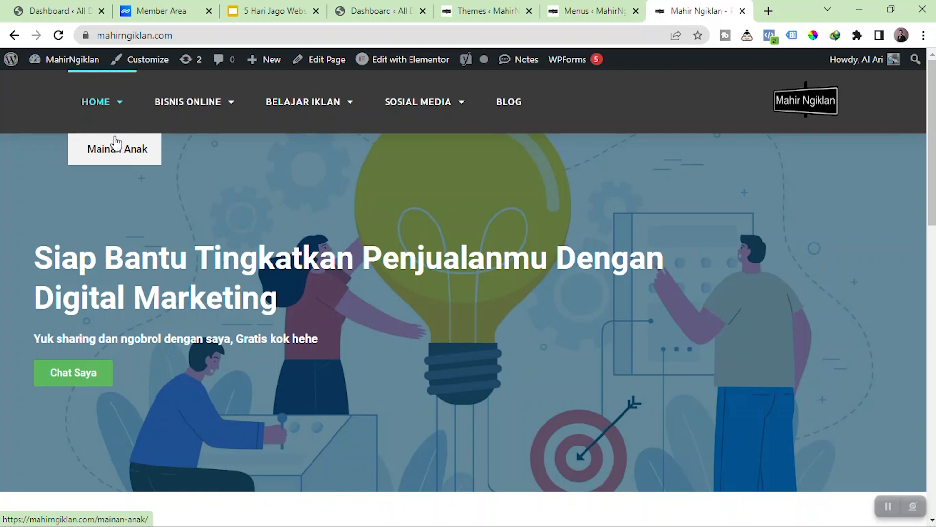
Return to the Menus admin page, remove the Mainan Anak sub item from Menu 1, and save the menu.
click(566, 12)
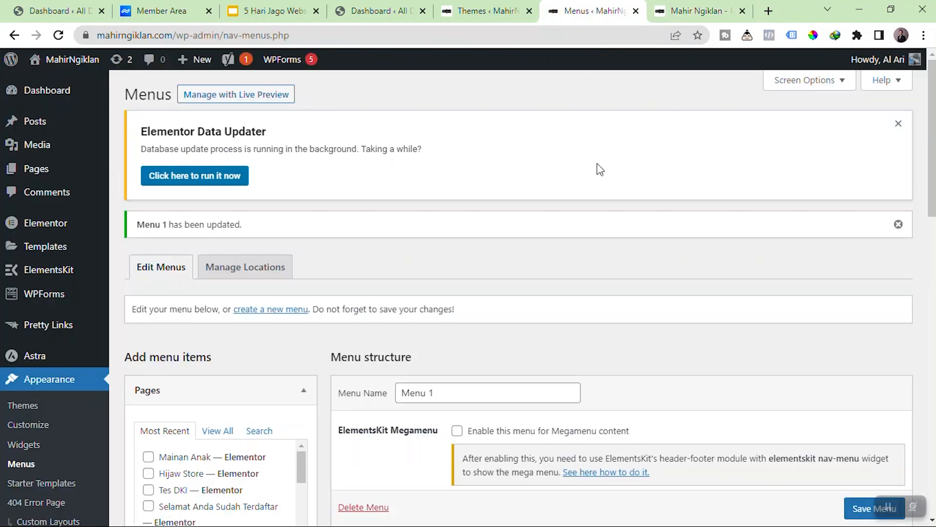
scroll(488, 224, down, 5)
scroll(538, 268, down, 1)
click(632, 269)
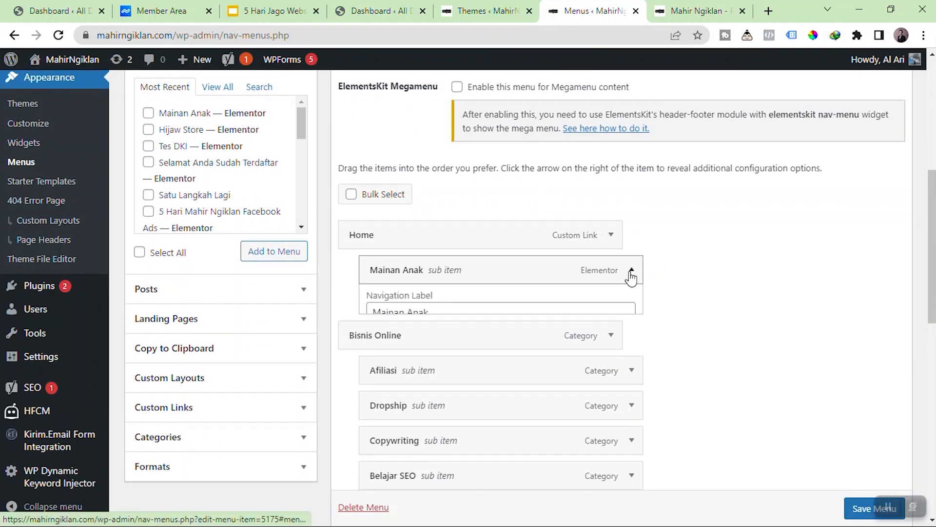
click(382, 435)
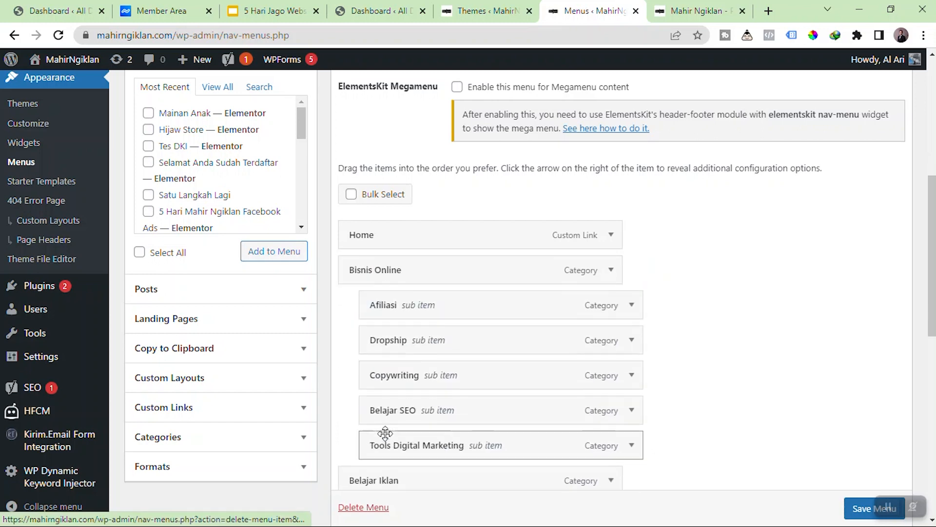
click(853, 509)
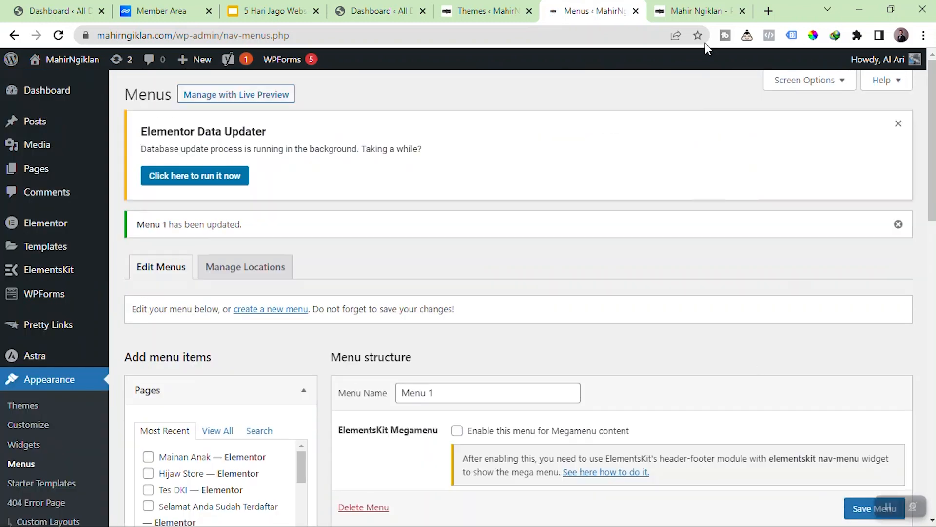
Check the header menu on the Mahir Ngiklan homepage, return to the Menus admin page and review the Appearance submenu entries.
click(705, 9)
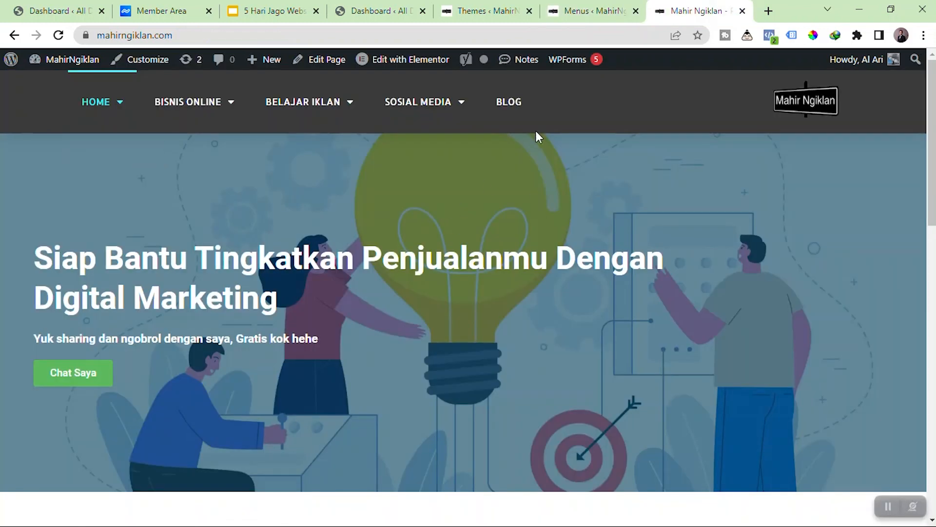
click(615, 12)
scroll(622, 278, down, 3)
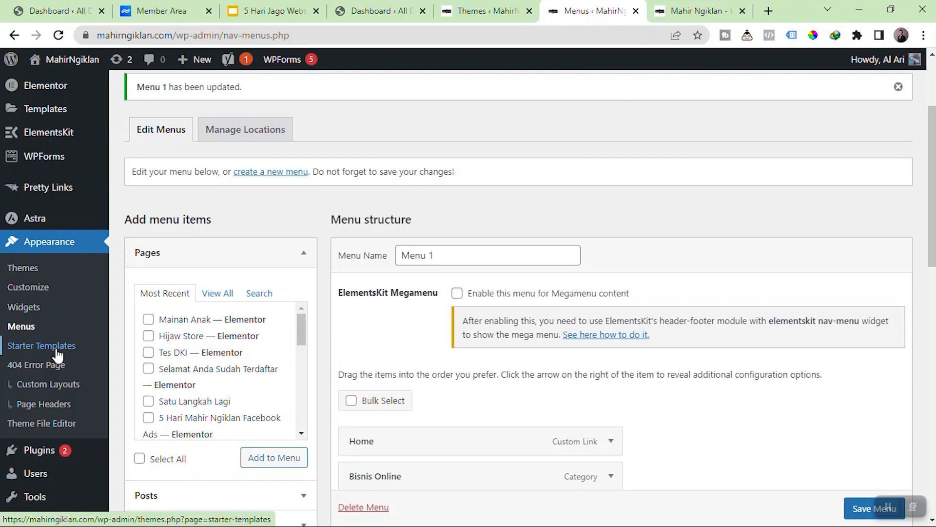
scroll(56, 354, down, 2)
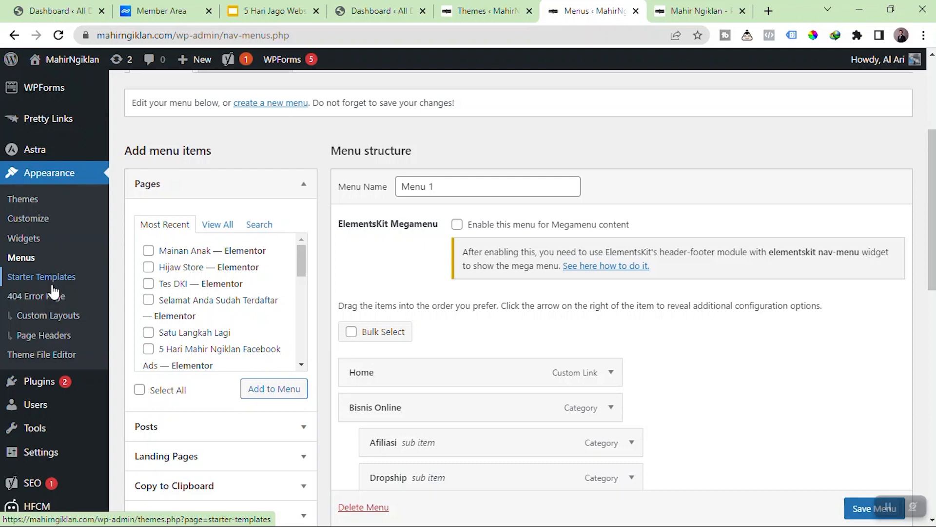
right_click(33, 223)
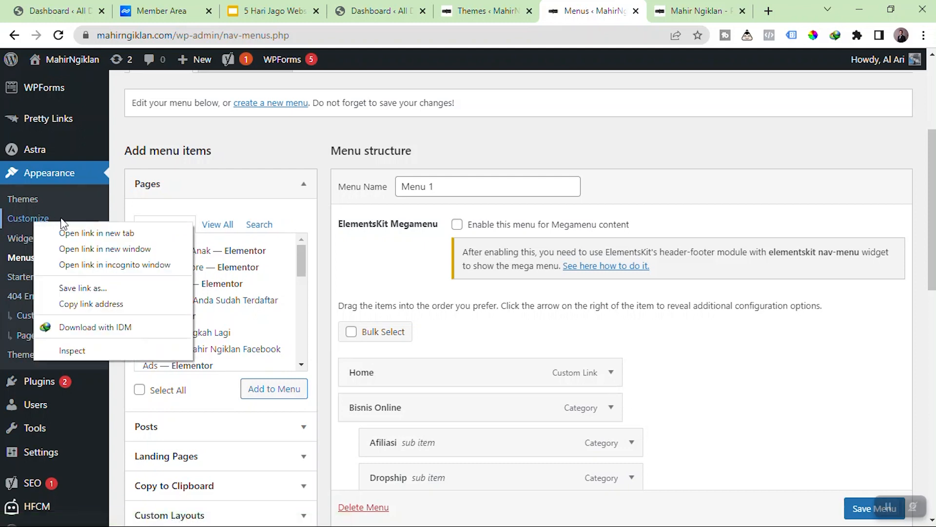
click(117, 210)
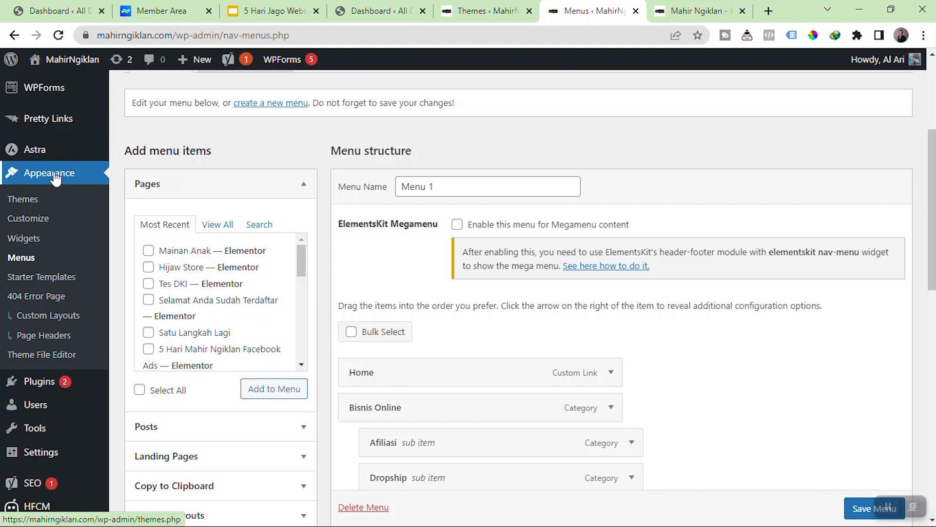
Open the Installed Plugins page in a new tab and switch to it.
scroll(54, 180, down, 3)
mouse_move(33, 290)
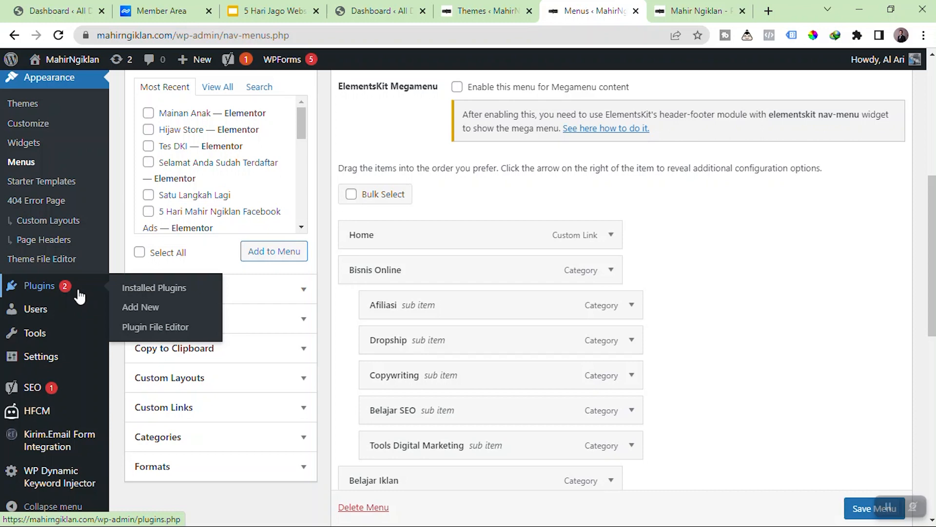
right_click(127, 287)
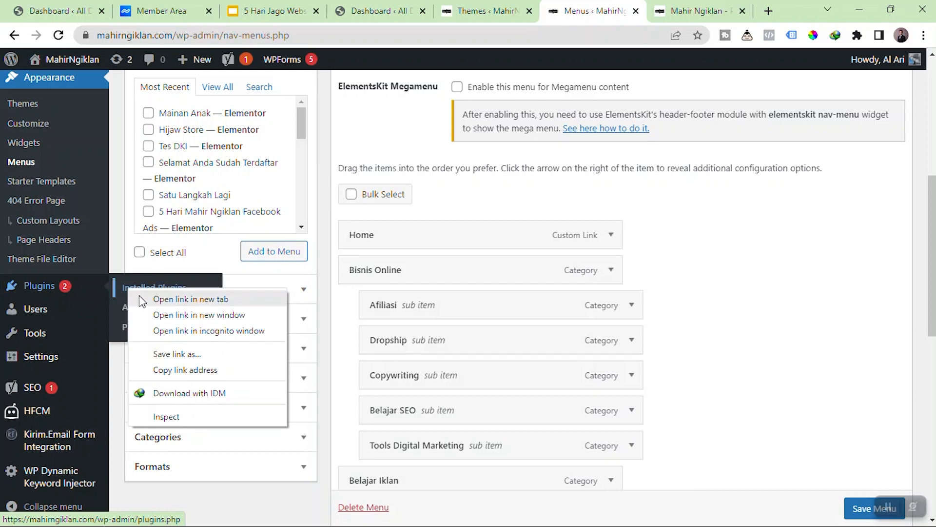
click(142, 298)
click(604, 9)
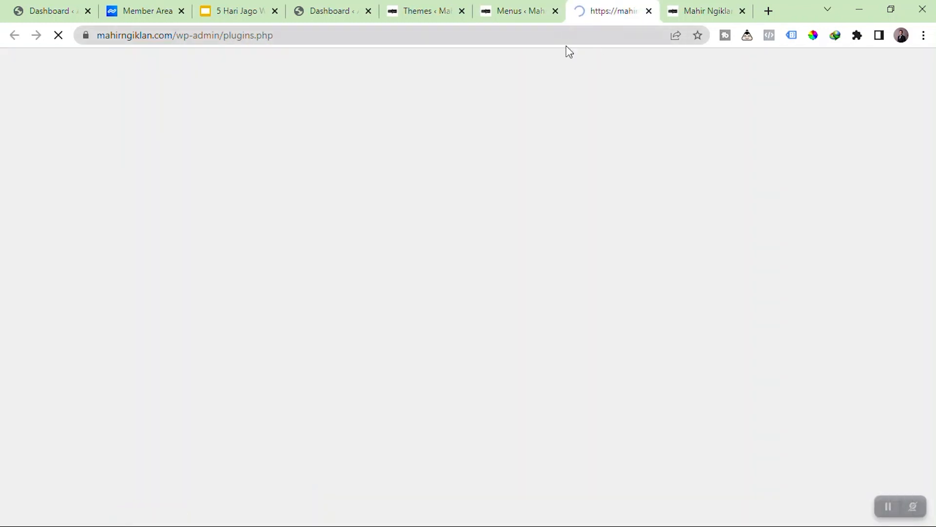
Look through the full list of installed plugins, examining their descriptions, activation links and automatic update options.
scroll(331, 203, down, 5)
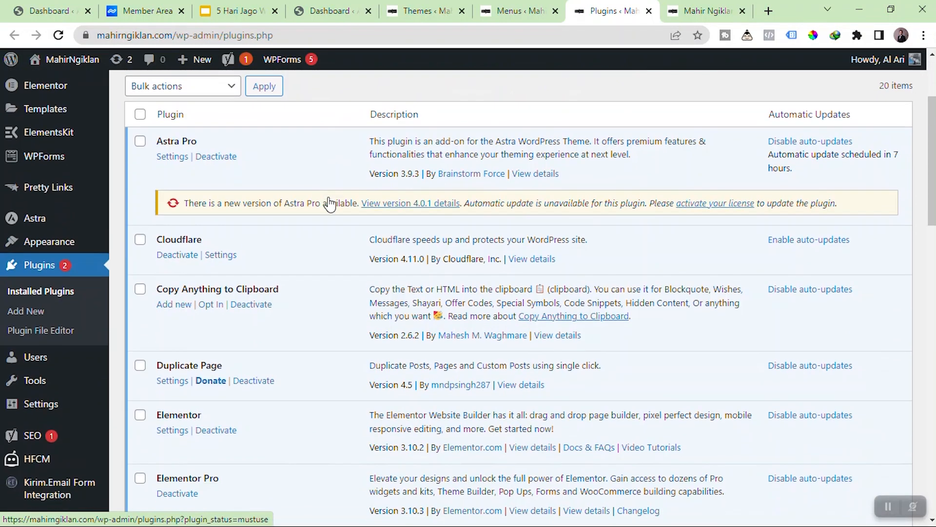
scroll(331, 203, down, 9)
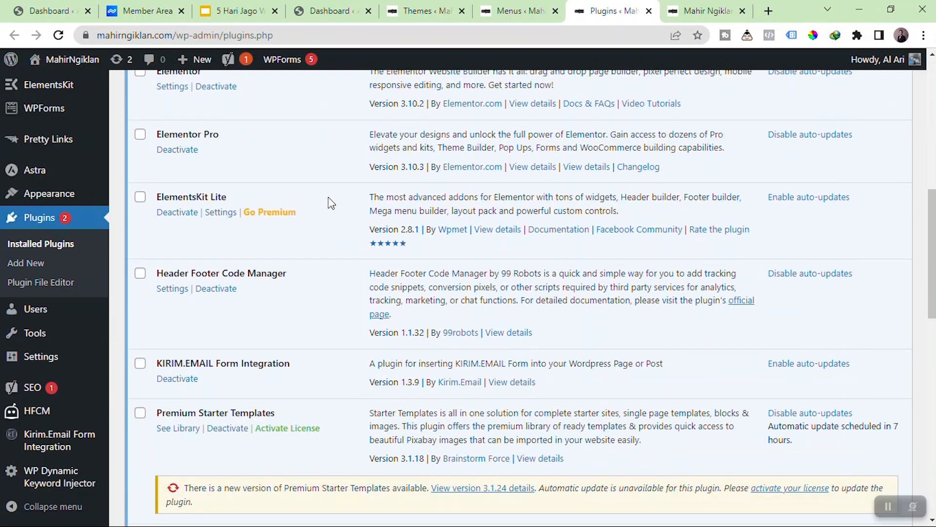
scroll(331, 205, down, 9)
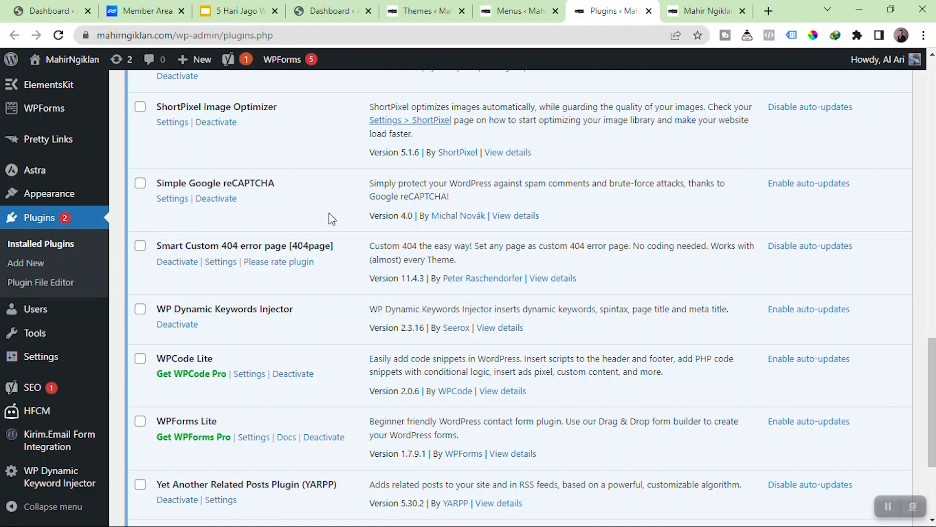
scroll(328, 212, down, 3)
scroll(339, 244, up, 6)
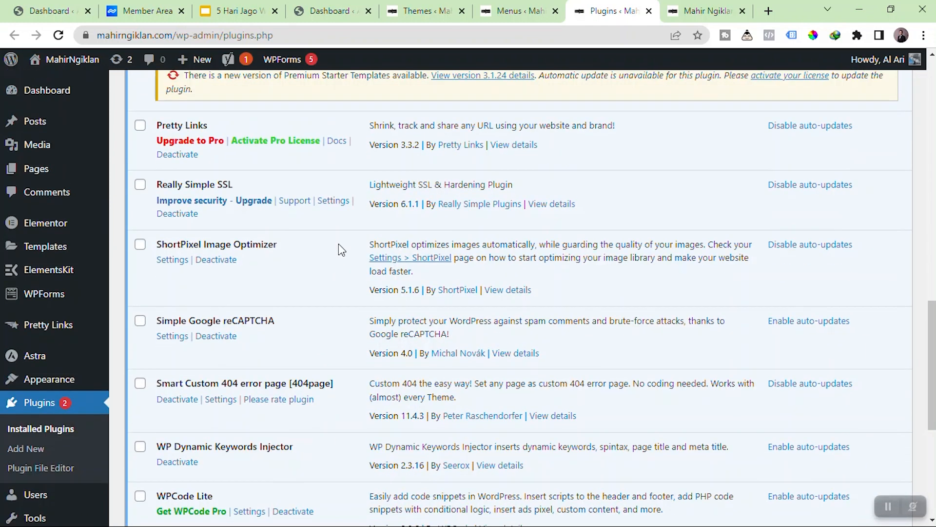
scroll(338, 243, up, 5)
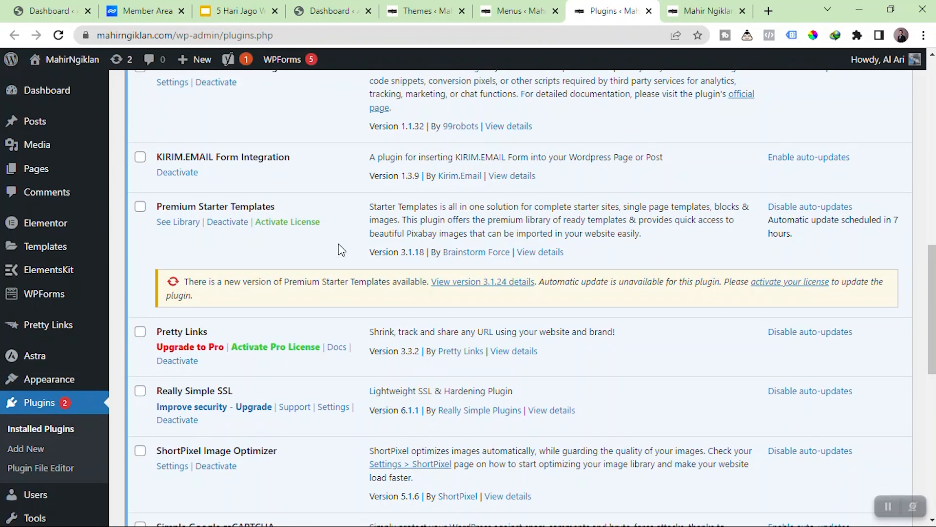
scroll(339, 243, down, 12)
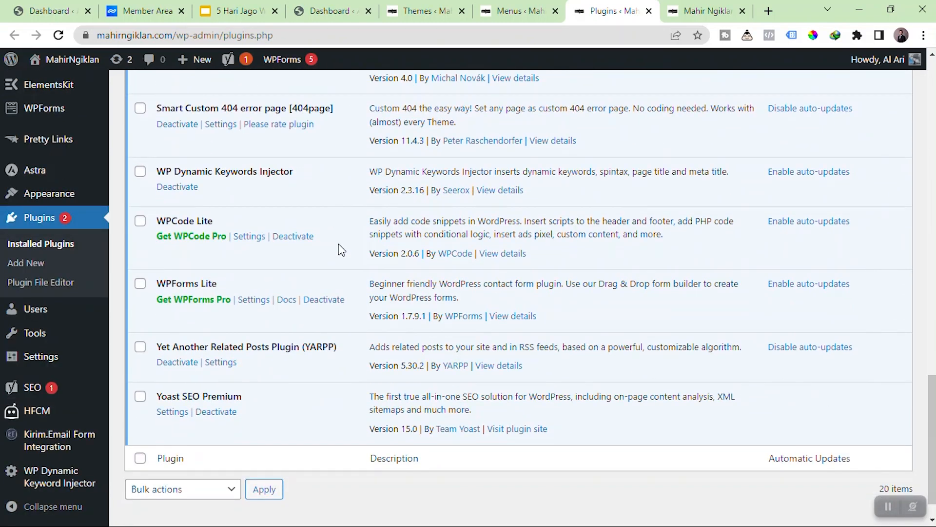
scroll(328, 247, up, 4)
scroll(329, 248, up, 4)
scroll(328, 248, up, 5)
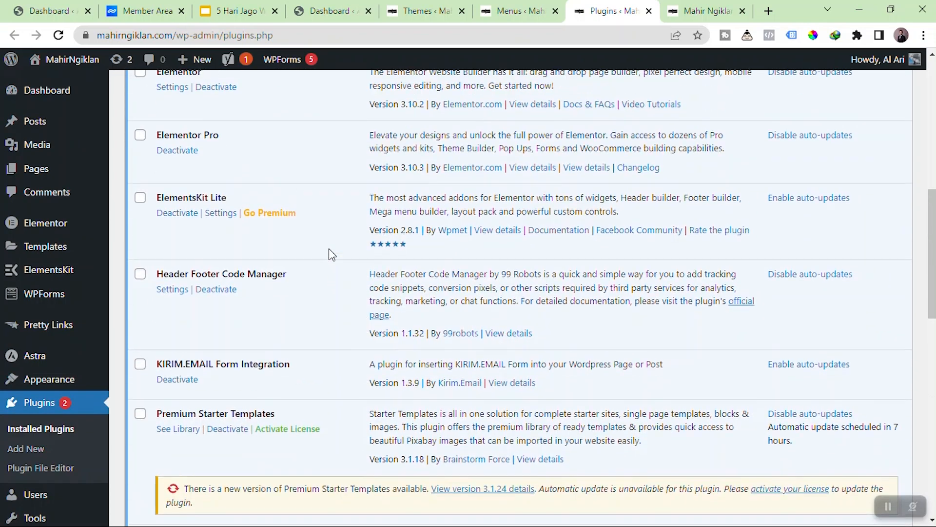
scroll(329, 248, up, 5)
scroll(328, 247, up, 2)
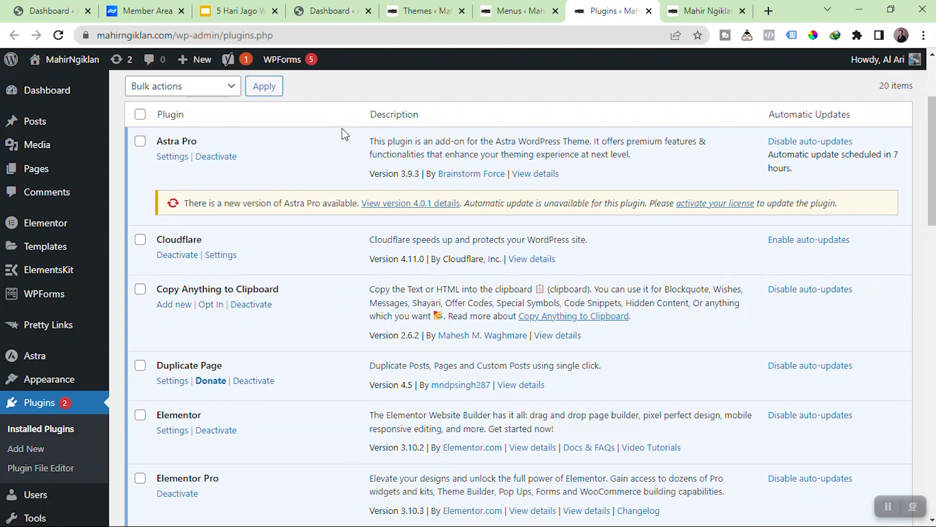
scroll(341, 136, down, 3)
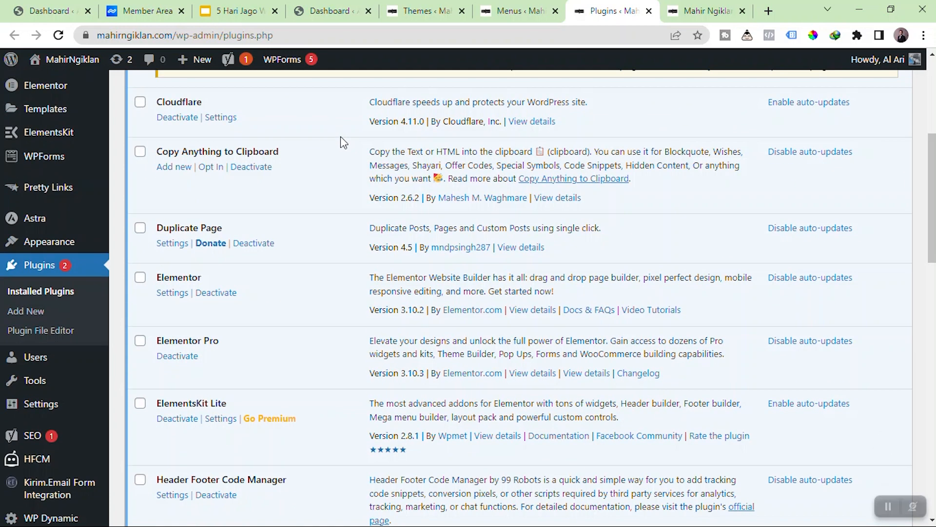
Go to the Add Plugins page, reveal the plugin zip upload form, and open and dismiss its file chooser.
click(30, 311)
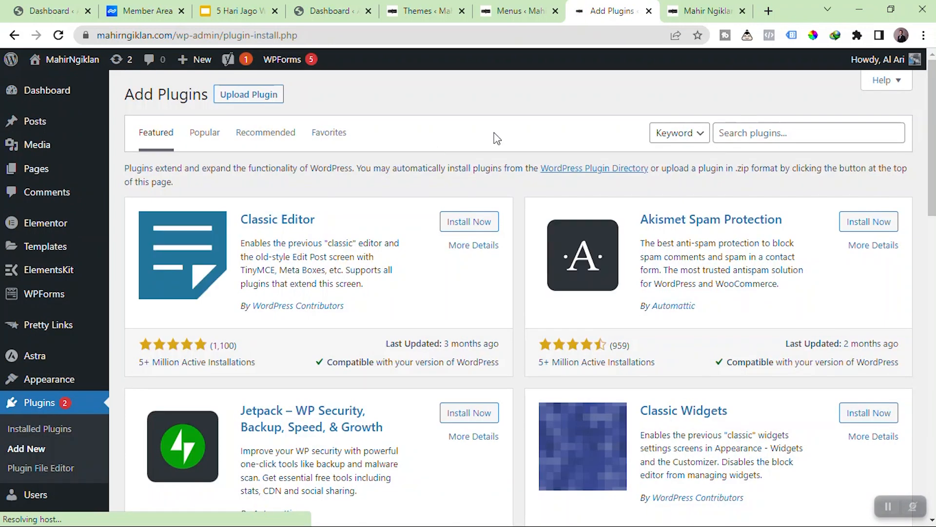
click(273, 97)
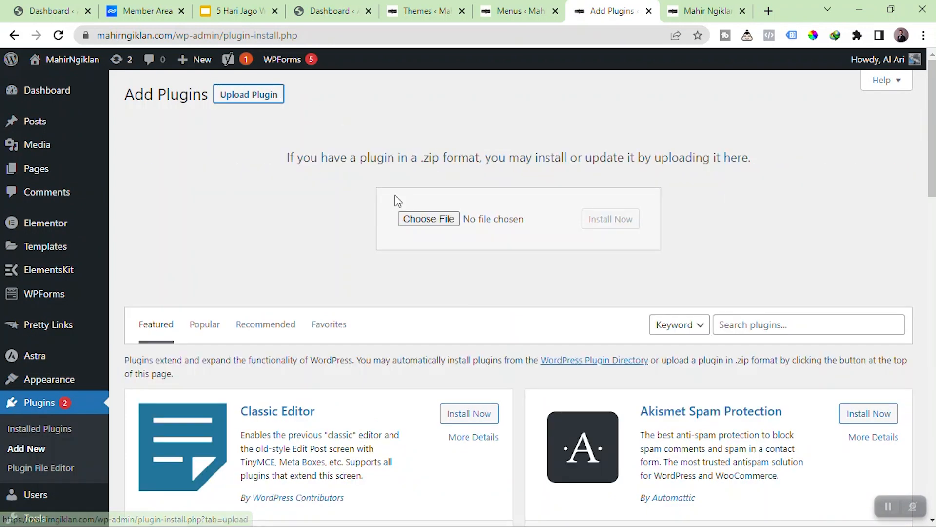
click(441, 218)
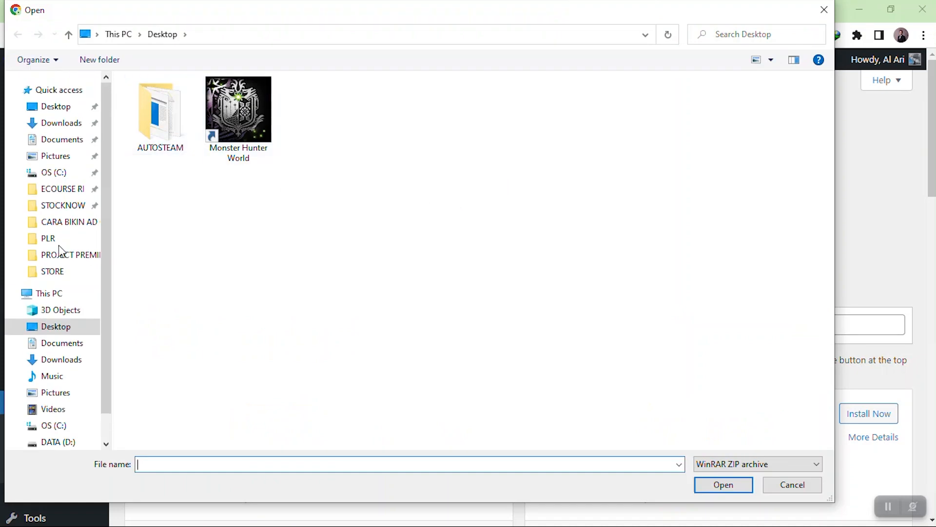
click(824, 11)
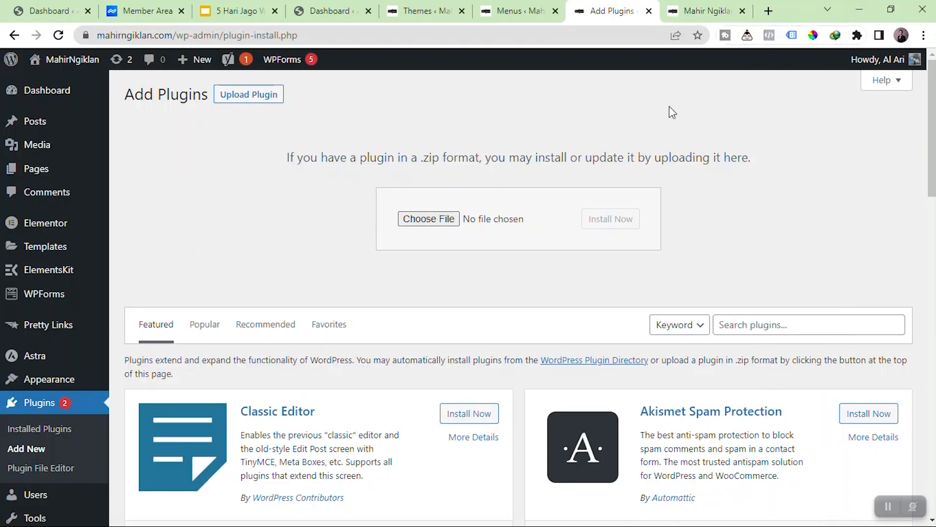
Look over the featured plugins and the plugin search field on the Add Plugins page.
scroll(498, 153, down, 4)
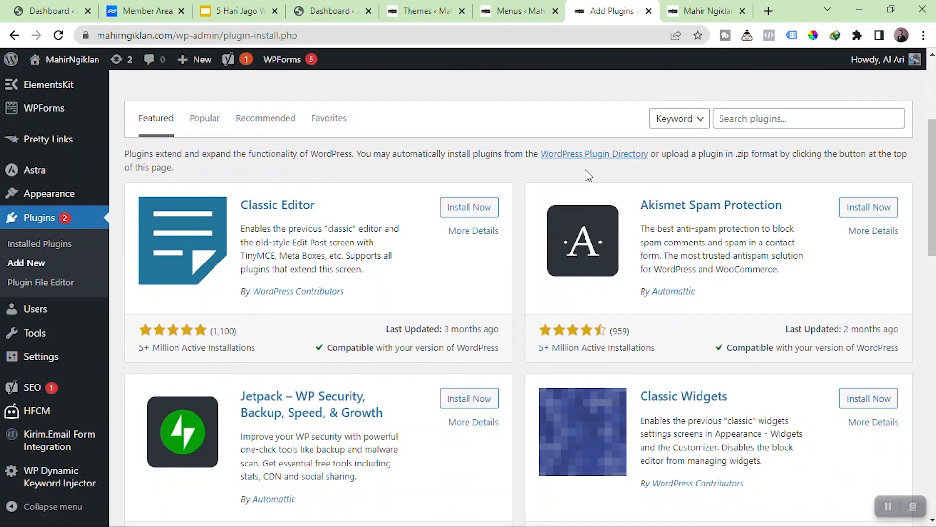
click(778, 122)
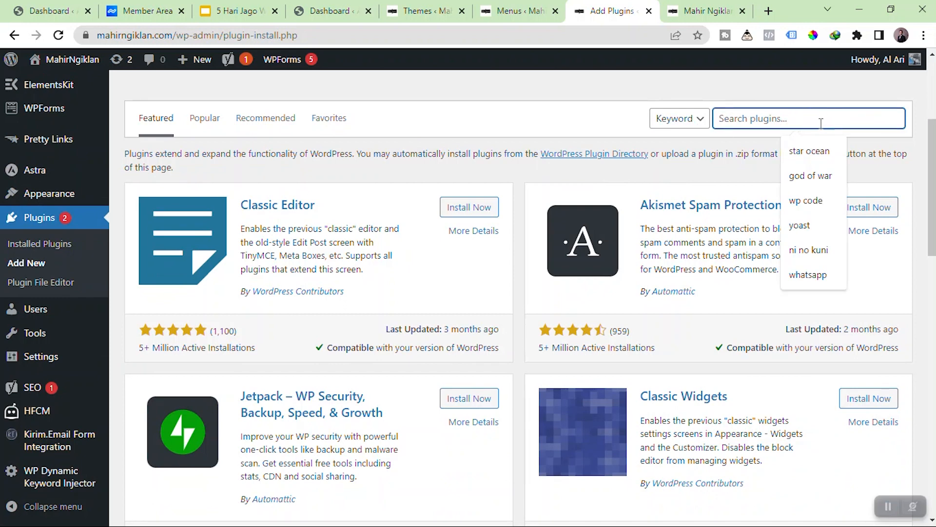
click(578, 96)
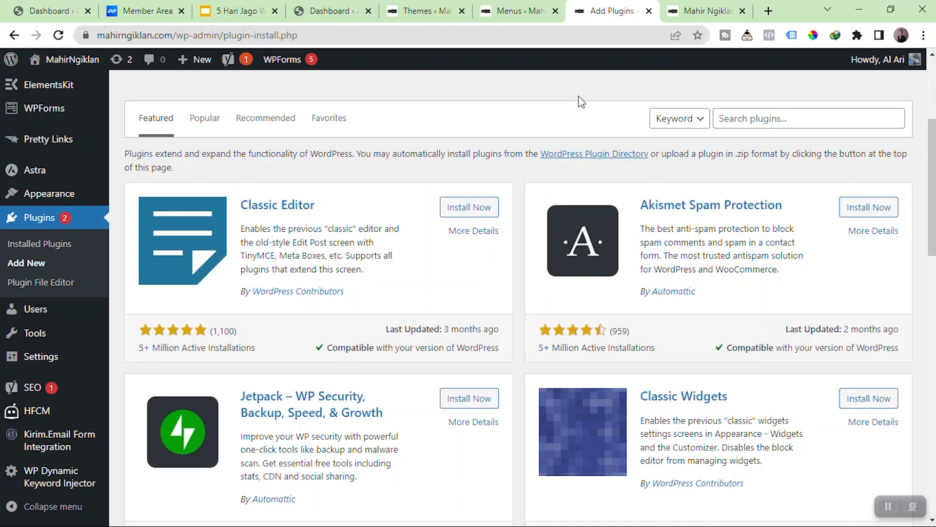
Open the All Users page in a new tab and close the Mahir Ngiklan homepage tab.
scroll(120, 176, down, 1)
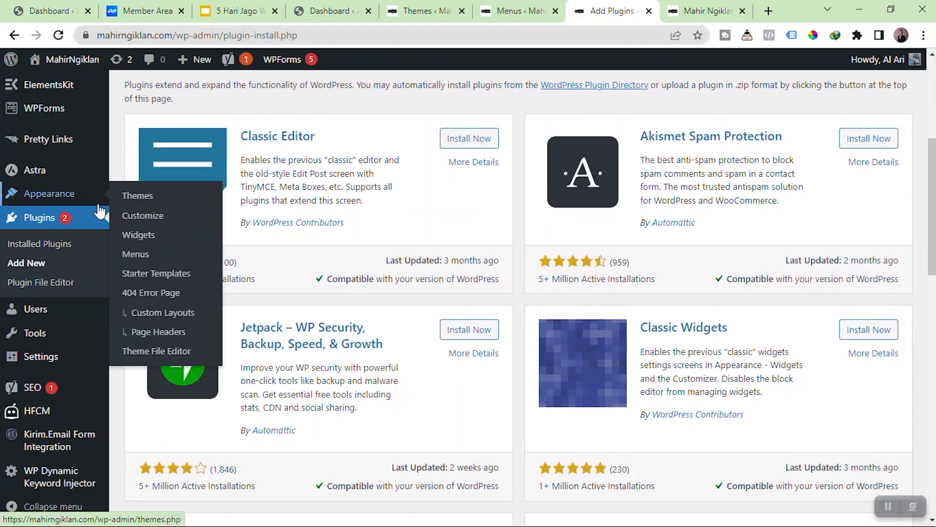
mouse_move(44, 315)
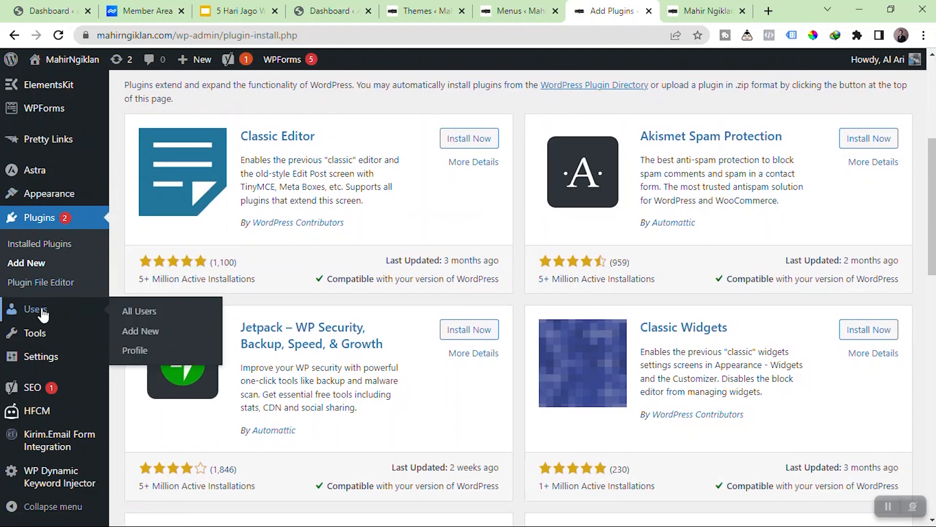
right_click(134, 311)
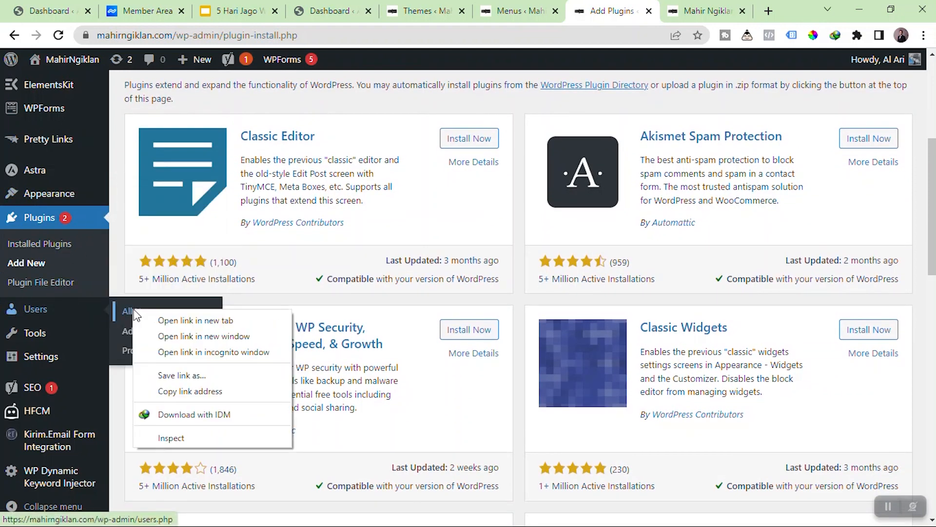
click(186, 320)
click(653, 11)
click(731, 11)
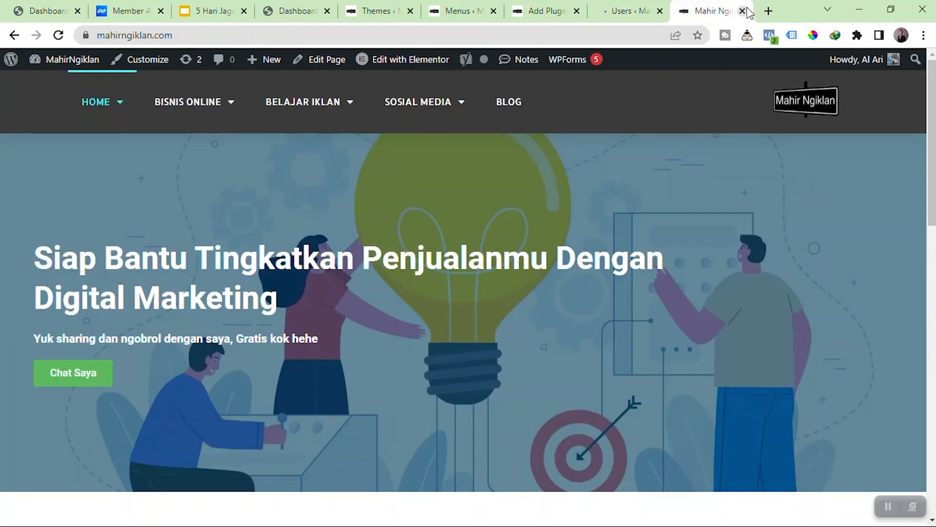
click(744, 10)
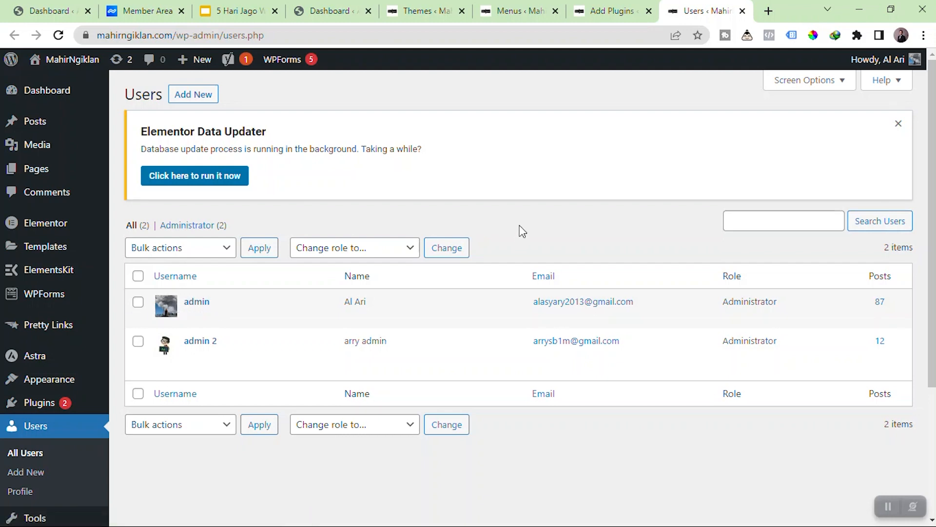
Open the Add New User form and examine its required username and email fields without filling them in.
click(193, 100)
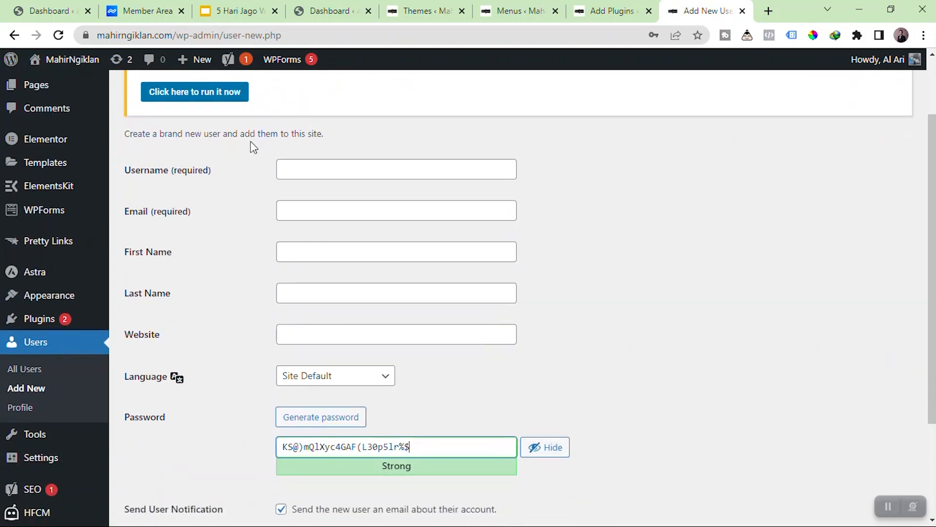
click(339, 165)
click(299, 208)
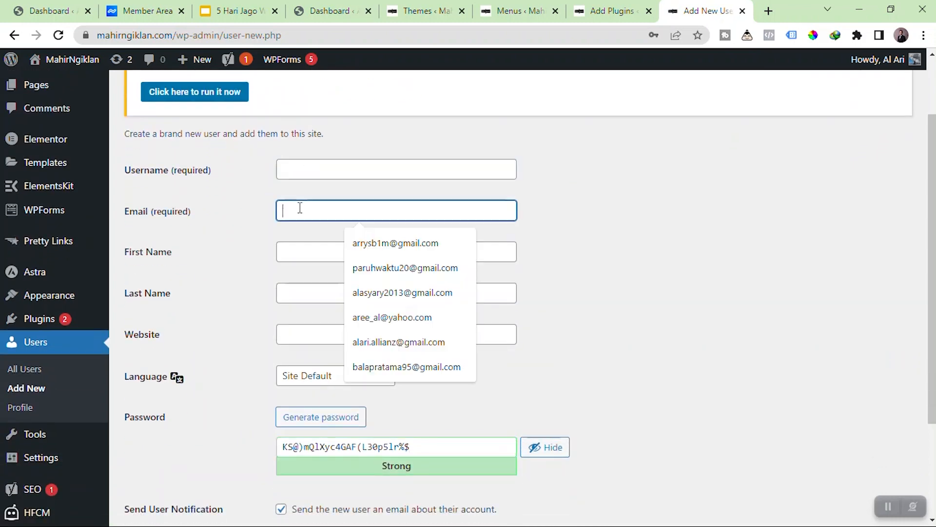
click(229, 233)
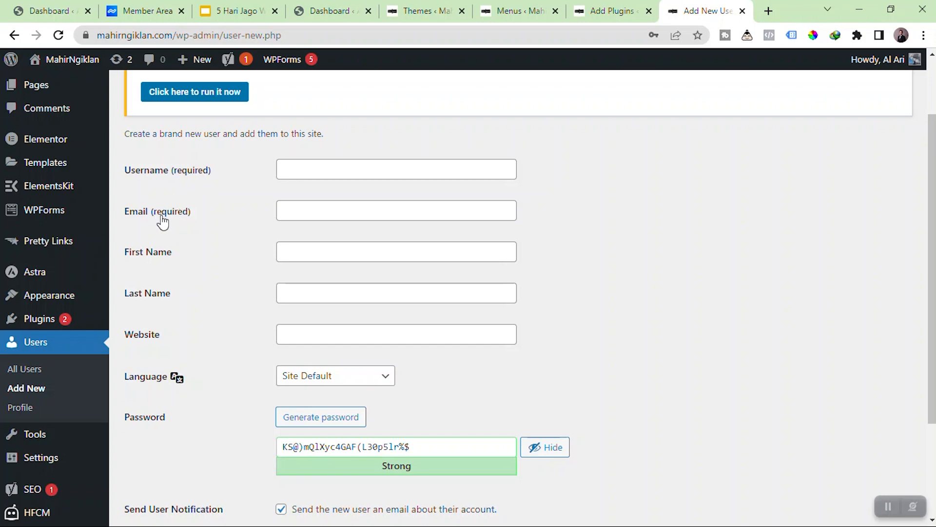
Review the available roles in the Add New User form and set the new user's role to Editor.
scroll(209, 224, down, 3)
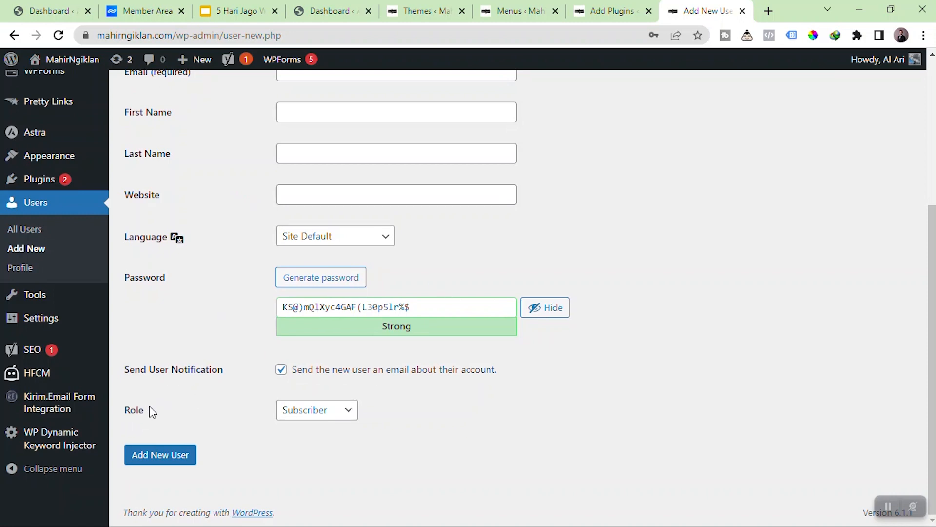
click(330, 415)
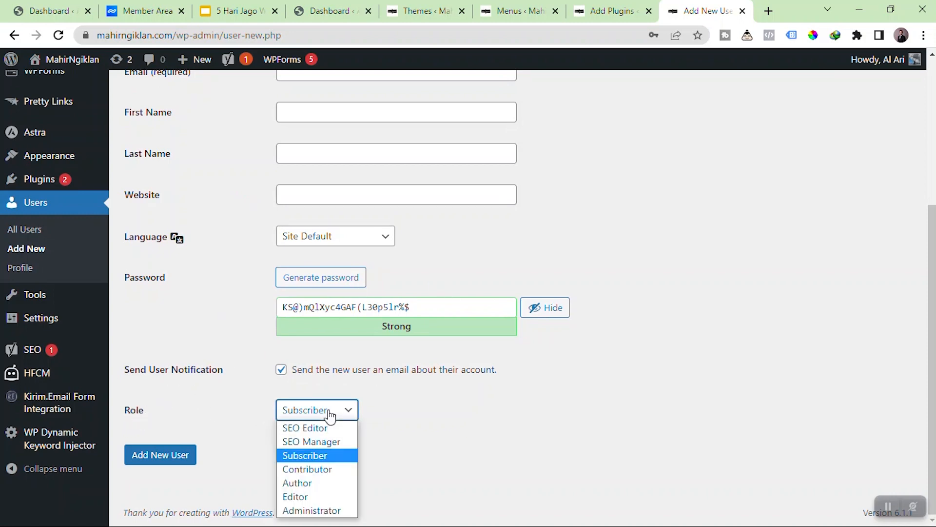
click(339, 496)
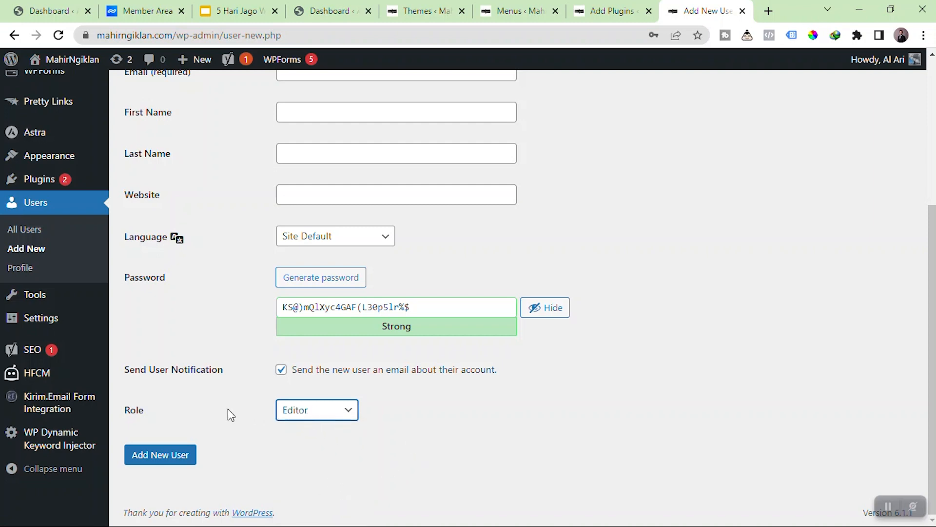
Recheck the role choice and the remaining fields of the Add New User form without submitting it.
click(312, 410)
click(409, 416)
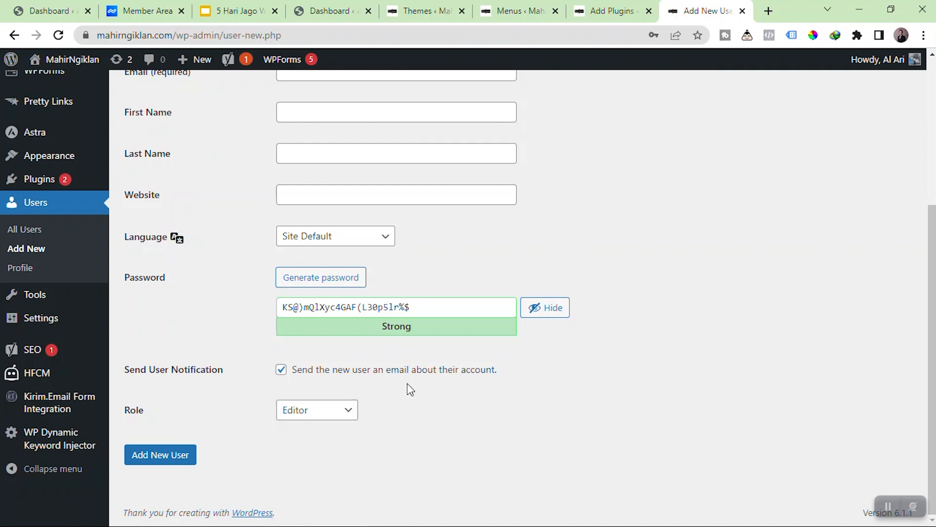
scroll(236, 392, up, 5)
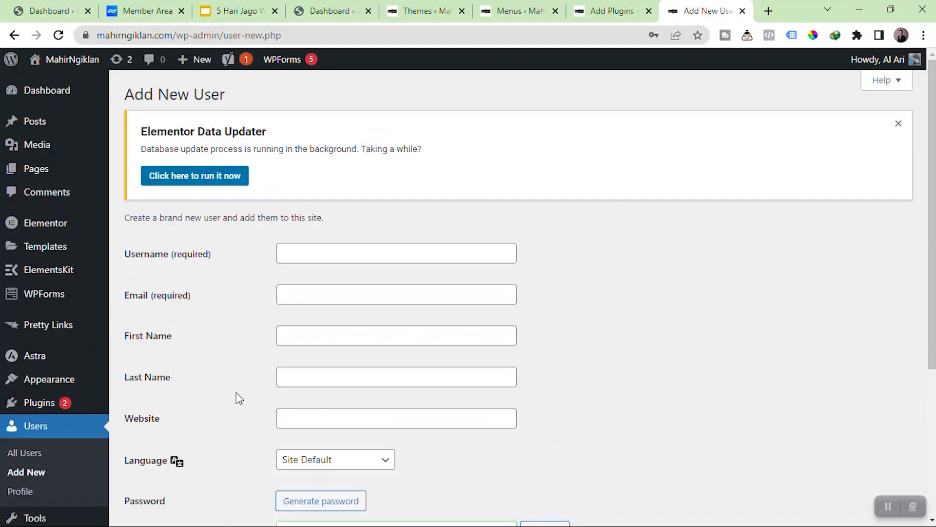
scroll(221, 290, down, 4)
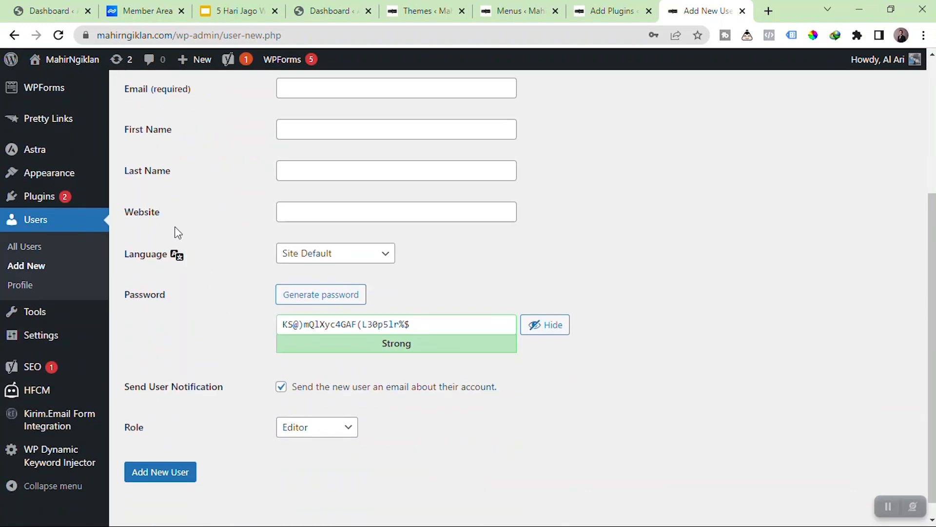
Open the Profile page and examine its name, contact info, biography, profile picture, password and application password sections.
click(55, 279)
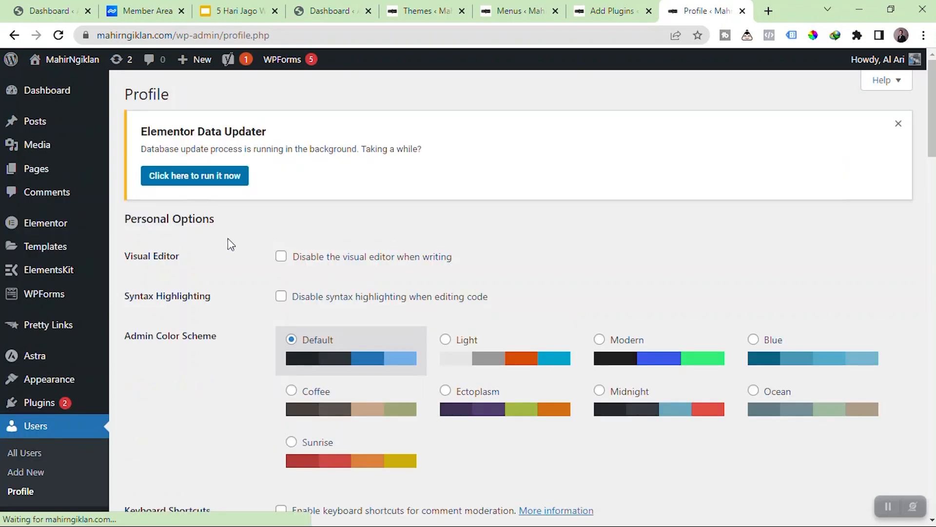
scroll(224, 254, down, 5)
scroll(236, 260, down, 8)
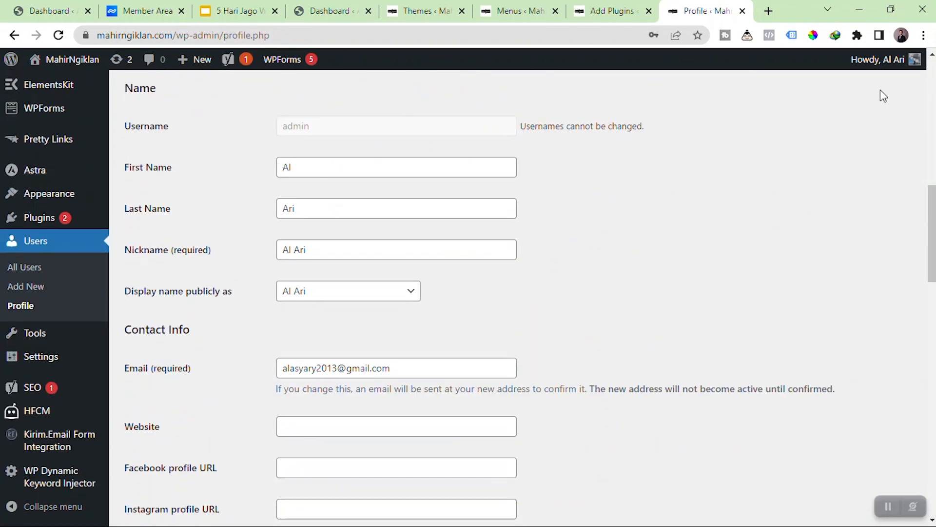
mouse_move(885, 61)
scroll(239, 253, down, 4)
scroll(260, 233, down, 10)
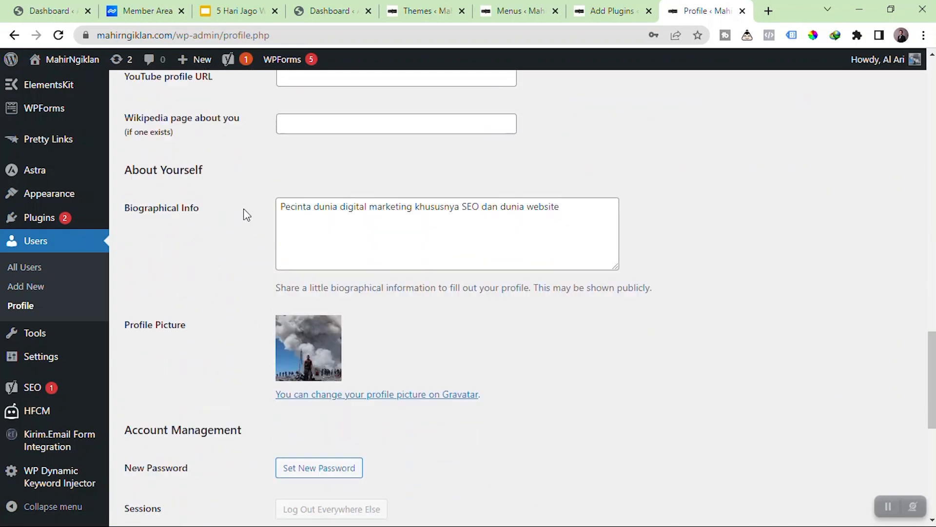
scroll(270, 289, down, 3)
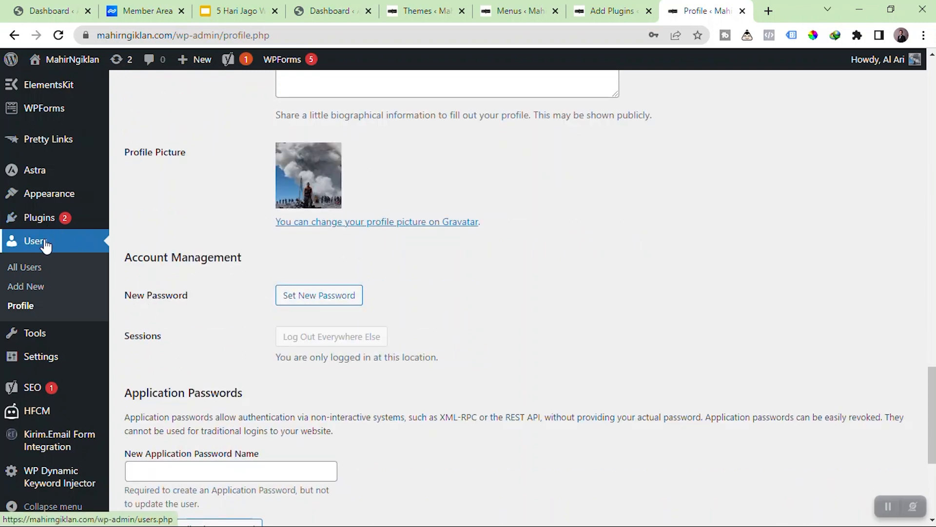
scroll(61, 249, down, 1)
scroll(61, 248, down, 3)
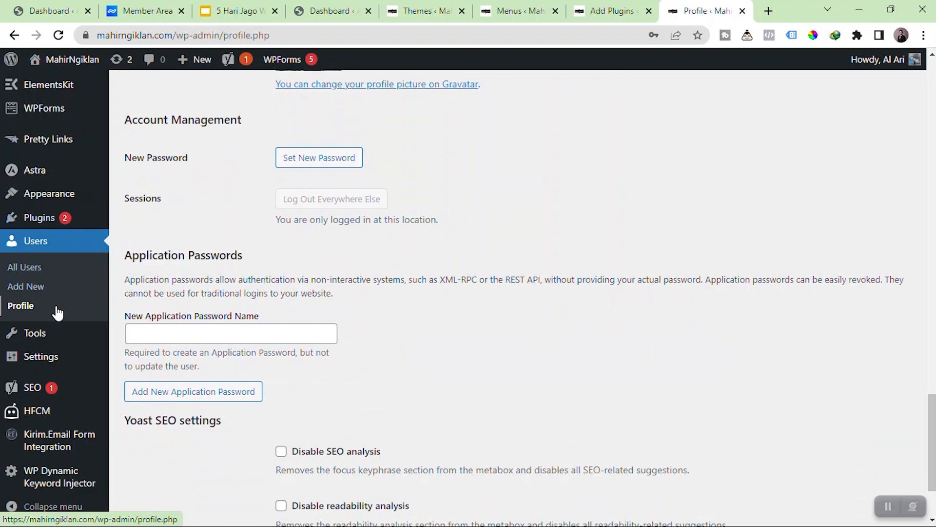
Look over the available Tools options, including Import, Export and Site Health.
mouse_move(59, 339)
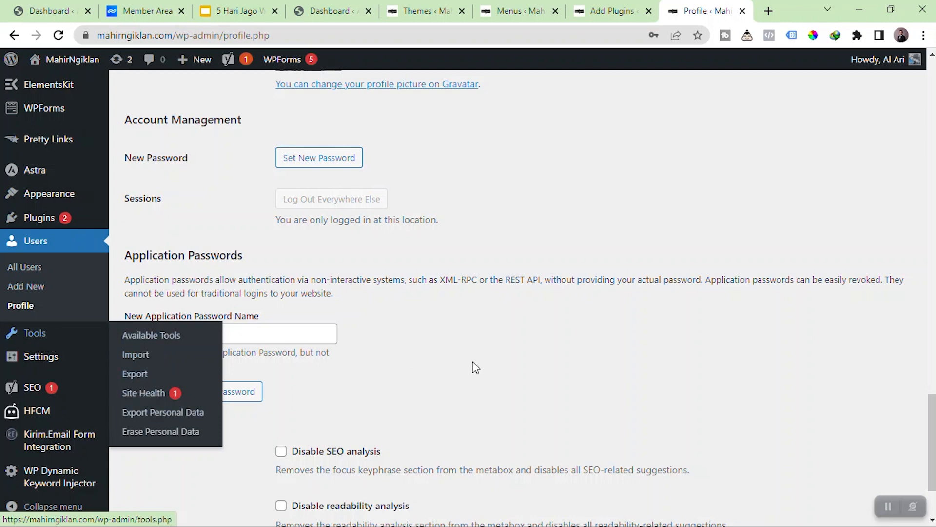
scroll(141, 308, down, 2)
scroll(141, 308, down, 1)
Open the General Settings page in a new tab and switch to it.
mouse_move(41, 358)
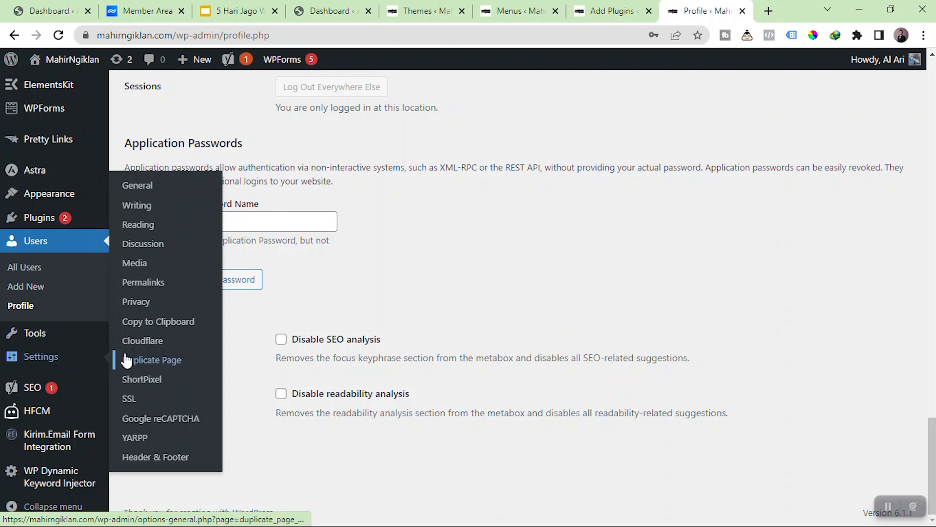
right_click(139, 188)
key(Escape)
click(710, 11)
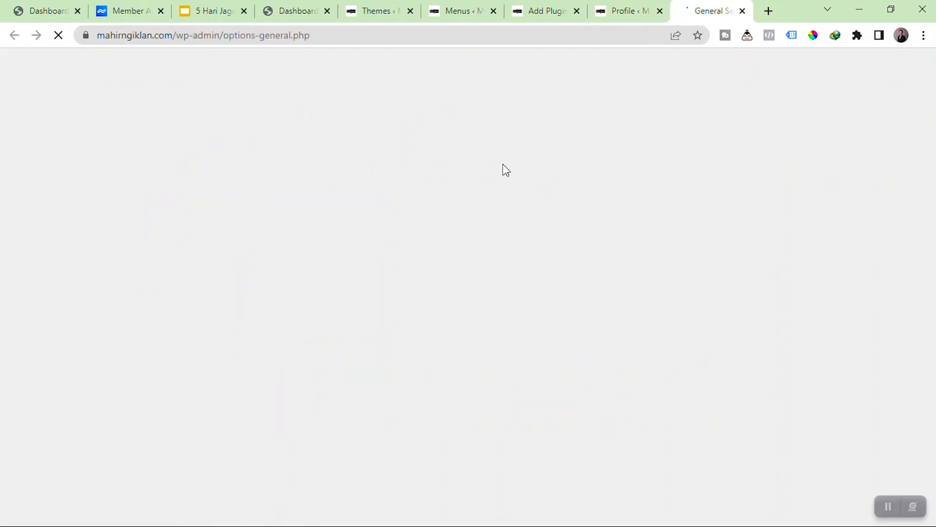
Review the site title, address, membership and language settings, and select UTC+7 as the timezone.
scroll(564, 239, down, 1)
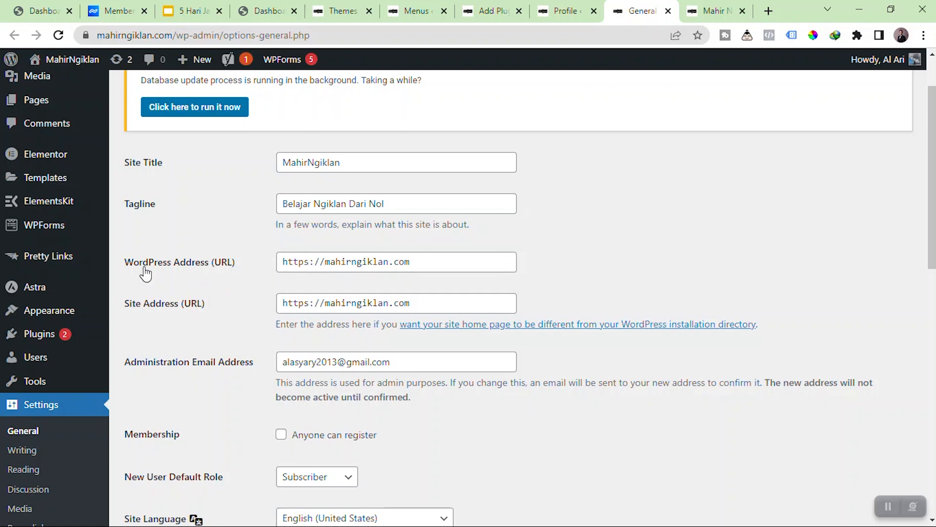
scroll(224, 276, down, 3)
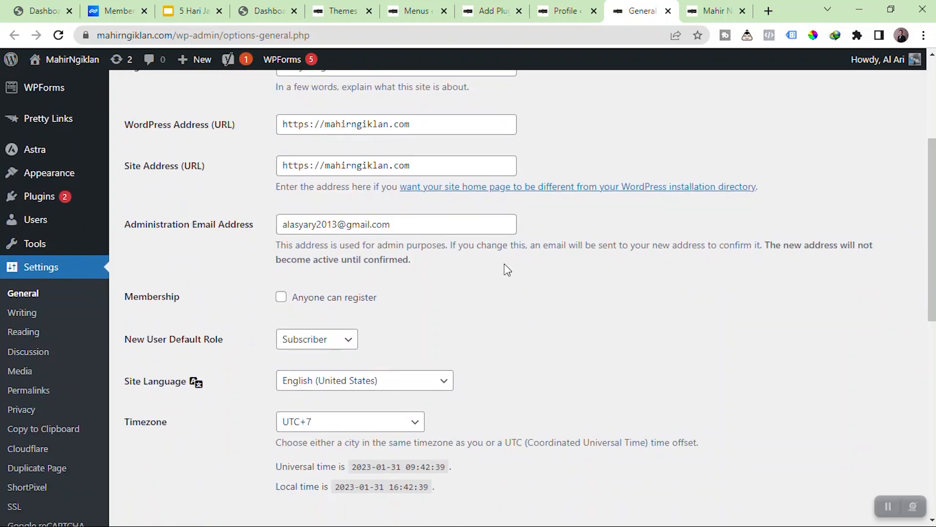
scroll(507, 281, down, 2)
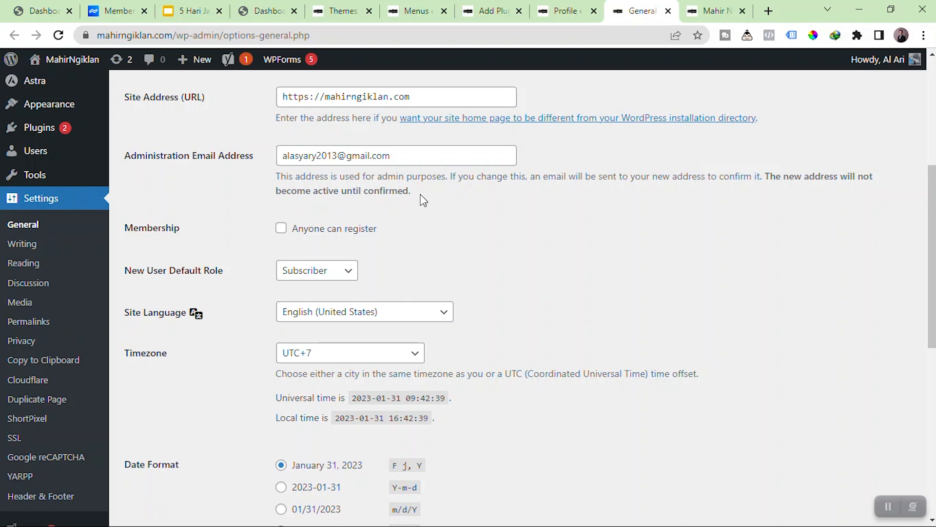
scroll(425, 203, down, 3)
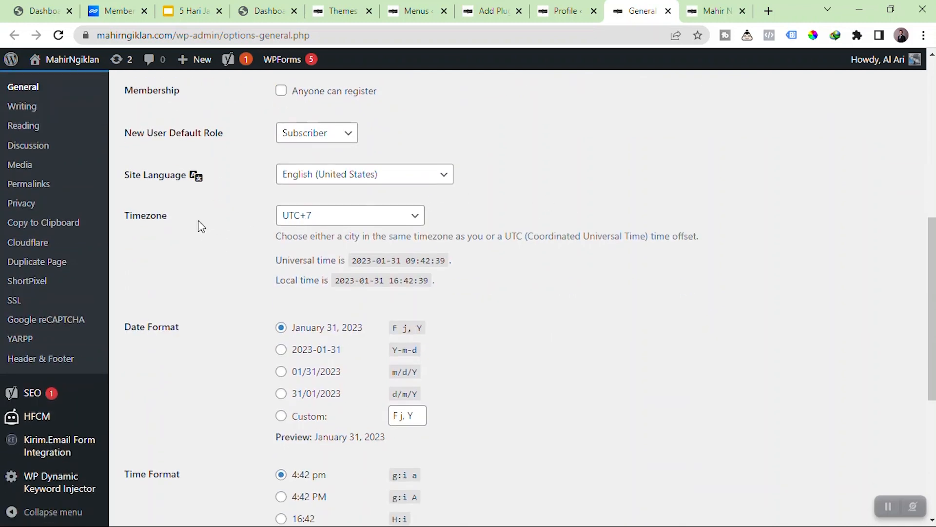
click(359, 222)
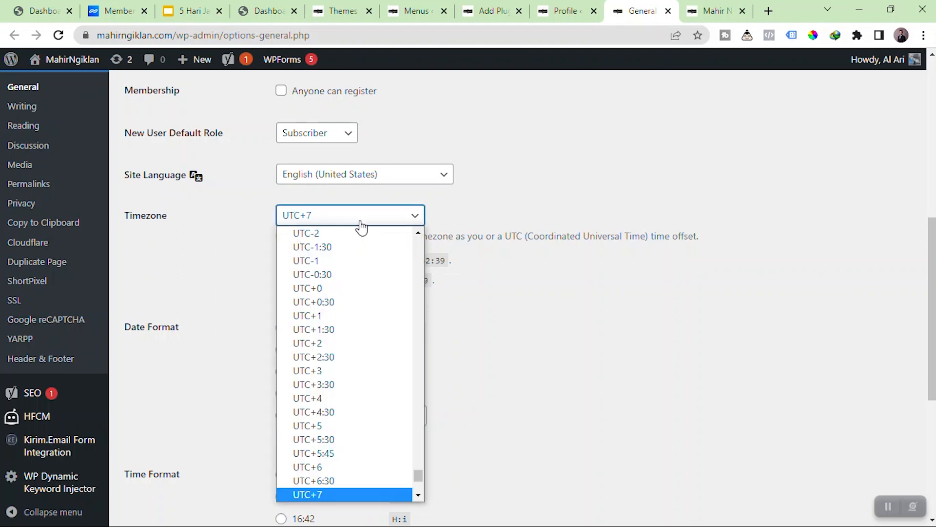
click(345, 496)
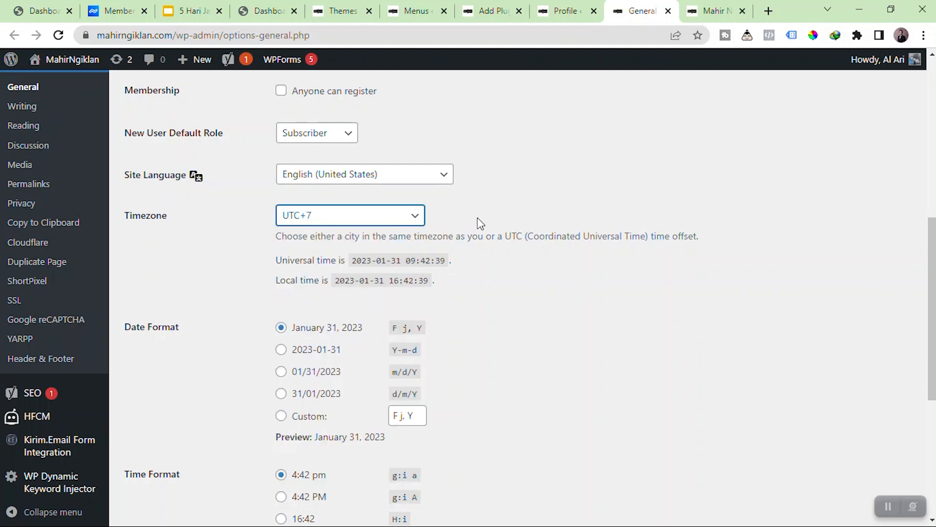
Review the date format, time format and week start options in General Settings without saving.
scroll(380, 220, down, 3)
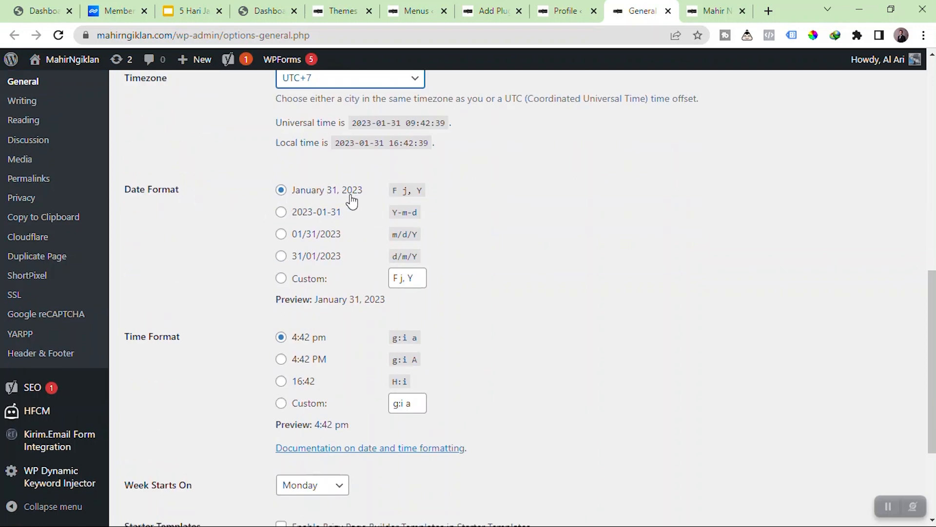
scroll(263, 219, down, 3)
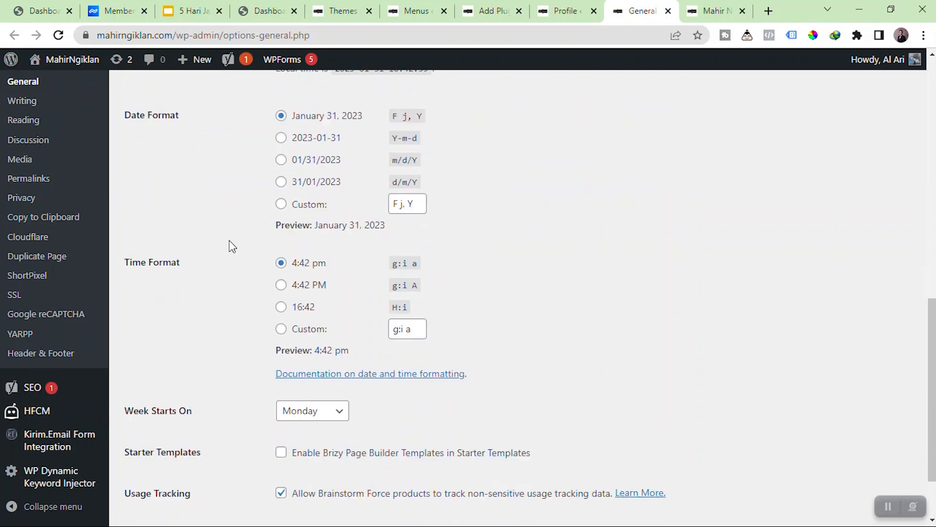
scroll(207, 252, down, 1)
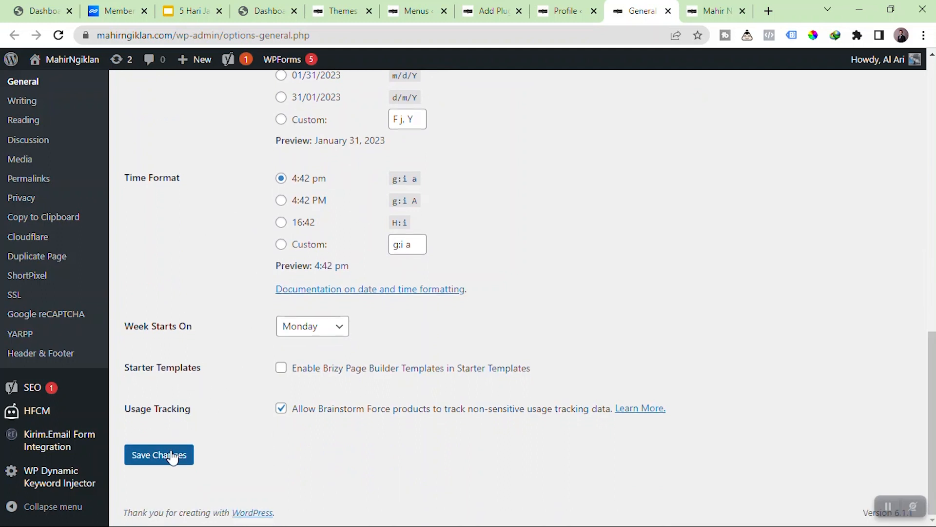
scroll(186, 343, up, 2)
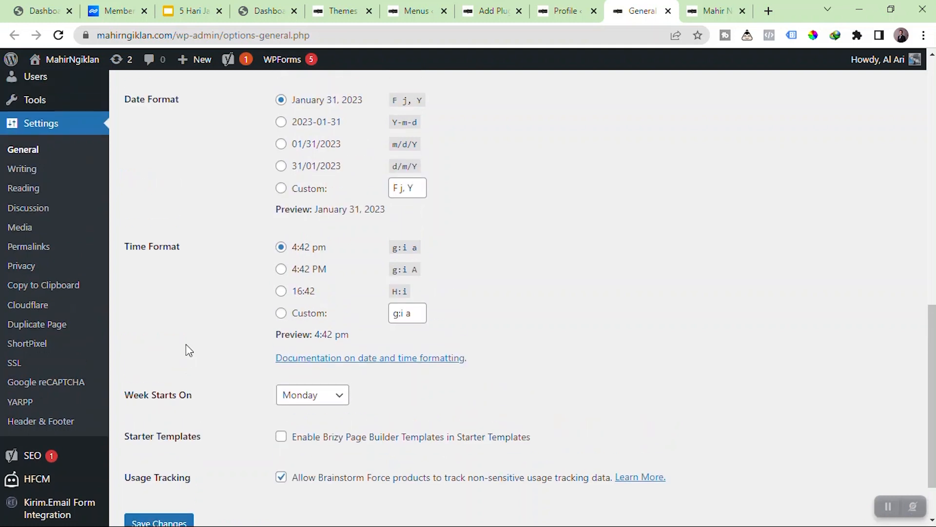
Open the Writing Settings page in a new tab and switch to it.
right_click(29, 169)
click(39, 186)
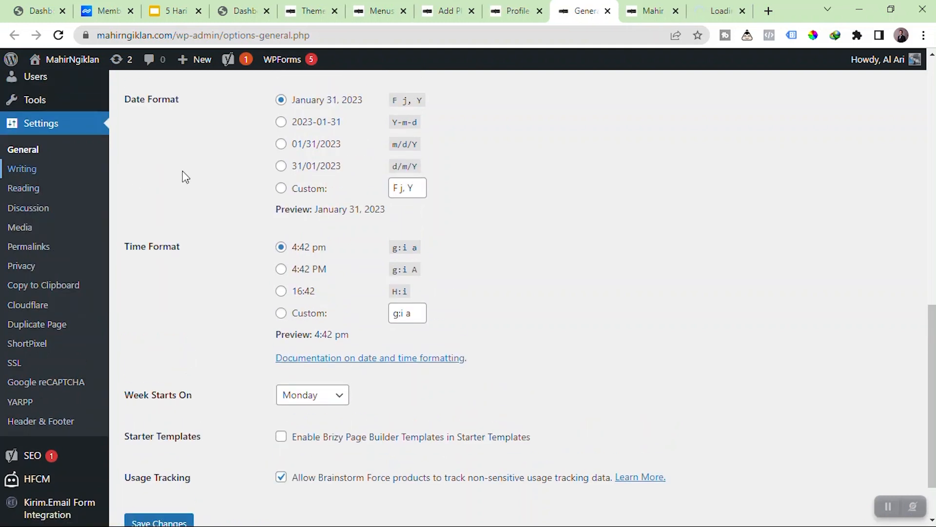
click(702, 10)
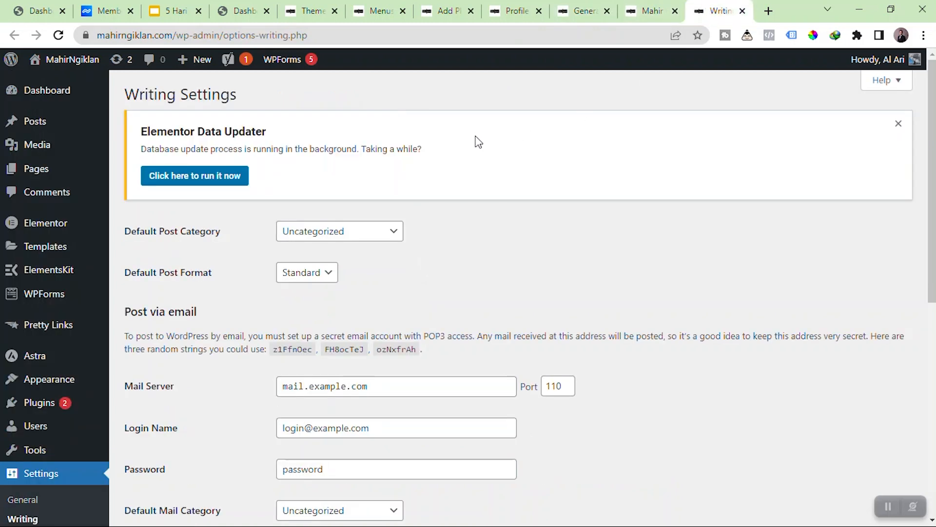
Dismiss the Elementor Data Updater notice and review the default post, post via email and update services settings.
scroll(477, 141, down, 3)
scroll(395, 172, up, 3)
click(898, 124)
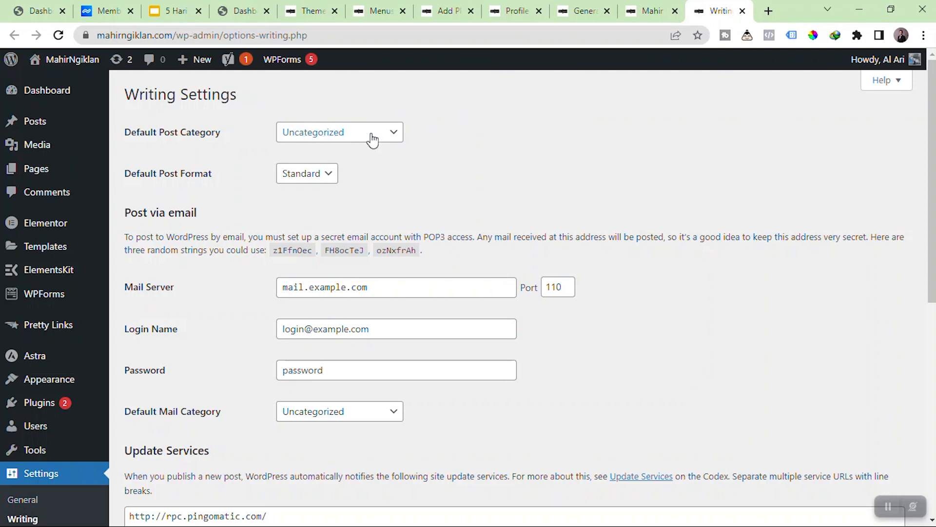
scroll(431, 136, down, 4)
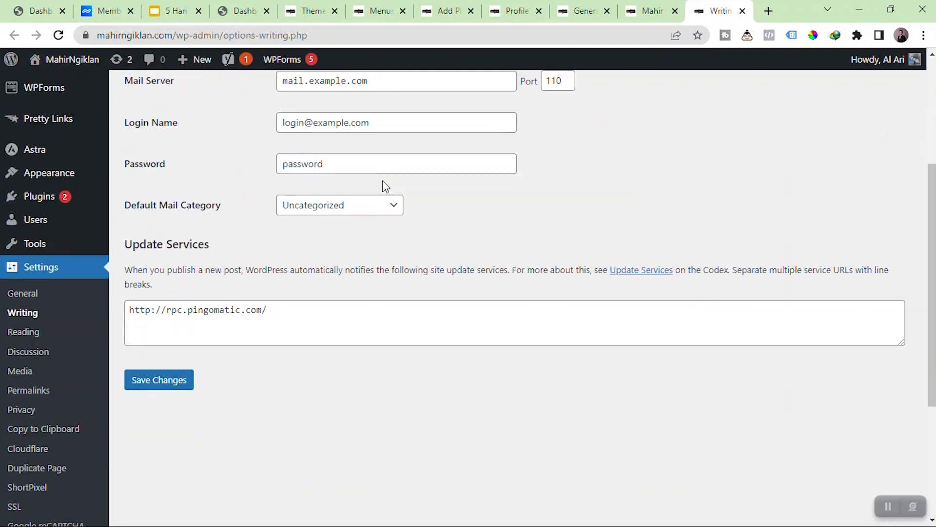
scroll(317, 188, up, 4)
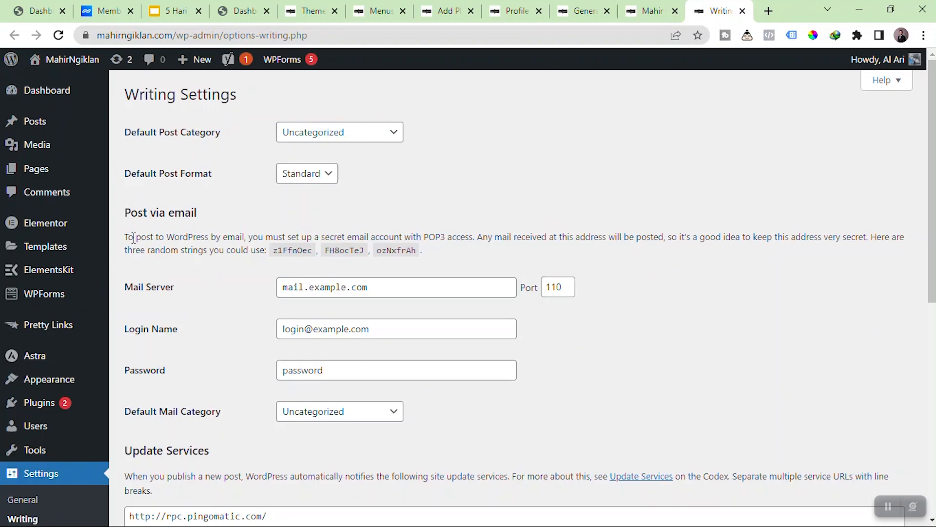
scroll(126, 234, down, 7)
Open the Reading Settings page in a new tab and switch to it.
right_click(24, 200)
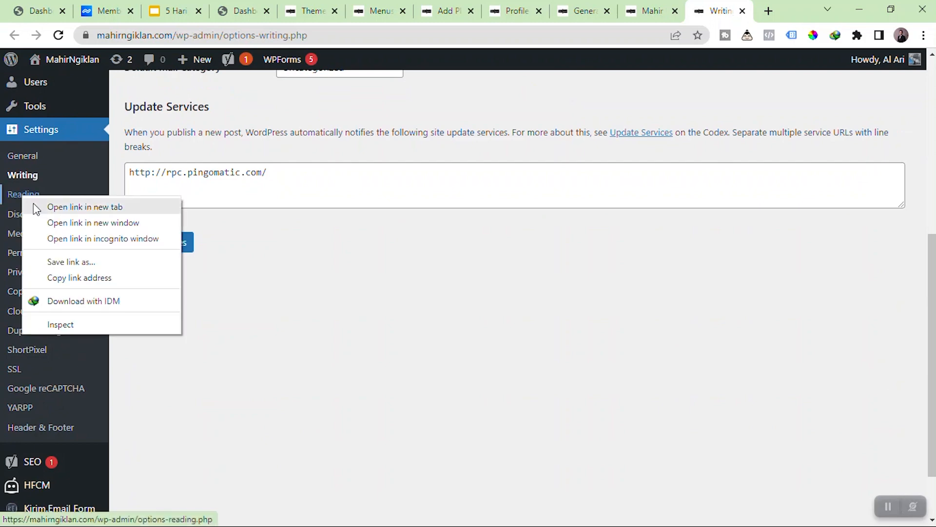
click(59, 206)
click(721, 11)
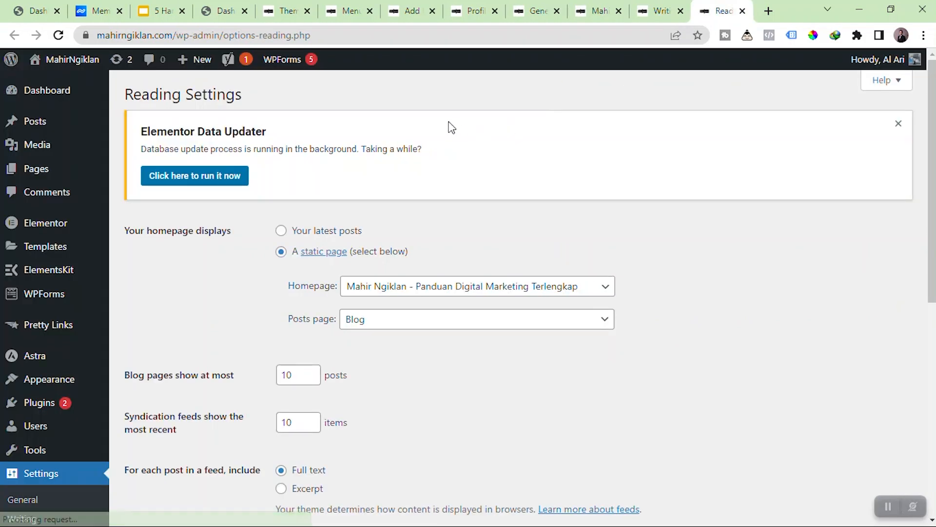
Review the homepage display options and the pages available as static homepage, leaving the selection as it is.
scroll(453, 136, down, 2)
scroll(208, 161, up, 1)
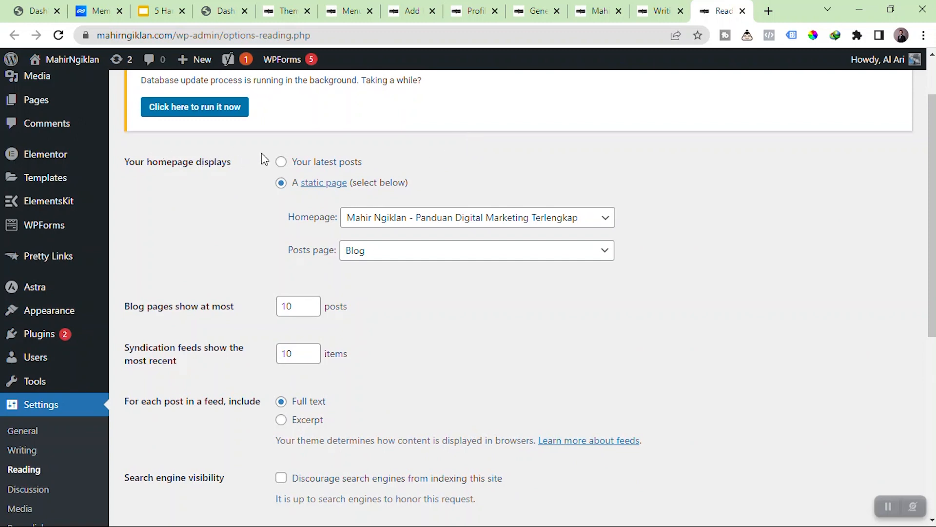
click(446, 217)
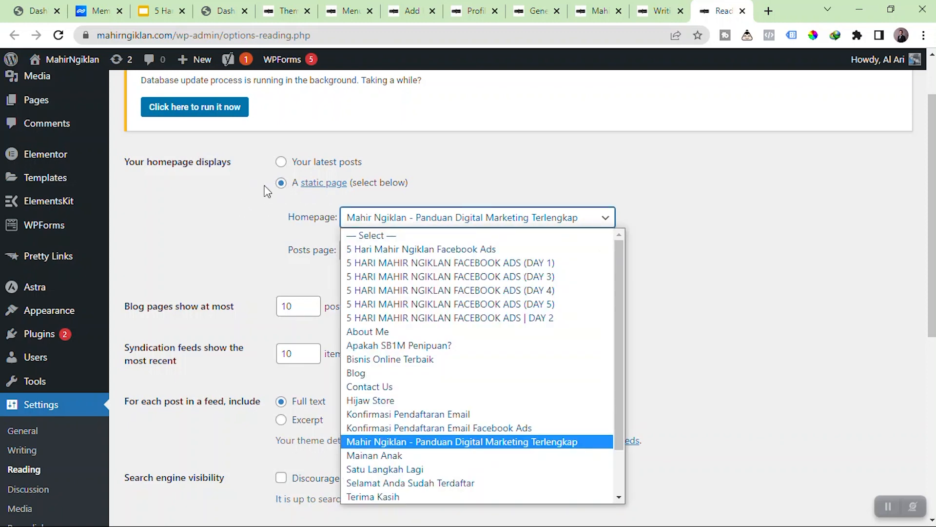
click(222, 219)
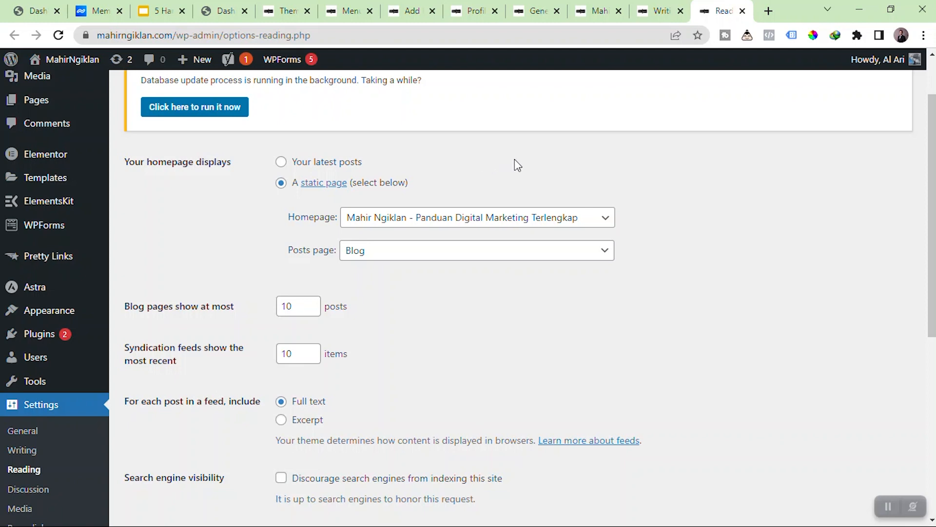
Open the mahirngiklan.com homepage in a new tab.
click(769, 11)
text(ma)
key(End)
key(BackSpace)
key(BackSpace)
key(BackSpace)
key(BackSpace)
key(BackSpace)
key(BackSpace)
key(BackSpace)
key(BackSpace)
key(BackSpace)
key(Return)
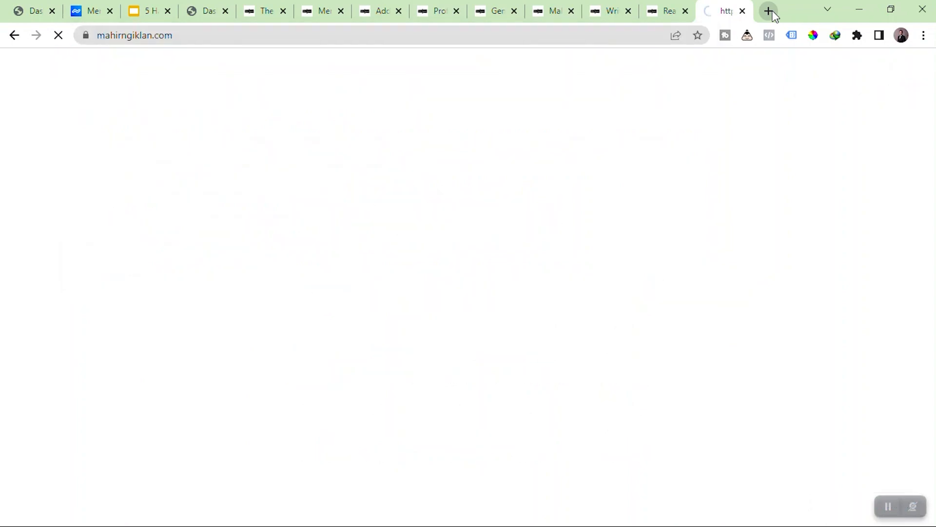
Look through the site's static homepage and return to the Reading Settings tab.
scroll(332, 266, down, 15)
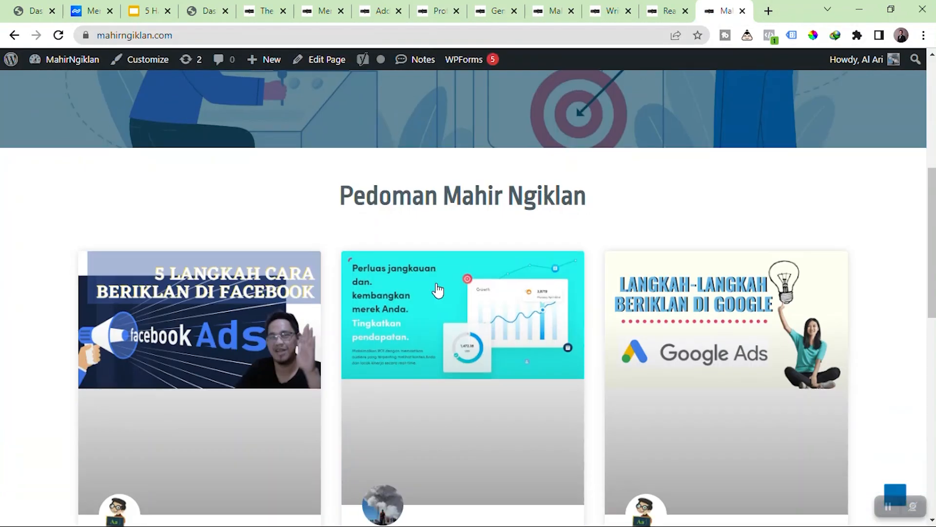
scroll(517, 244, up, 15)
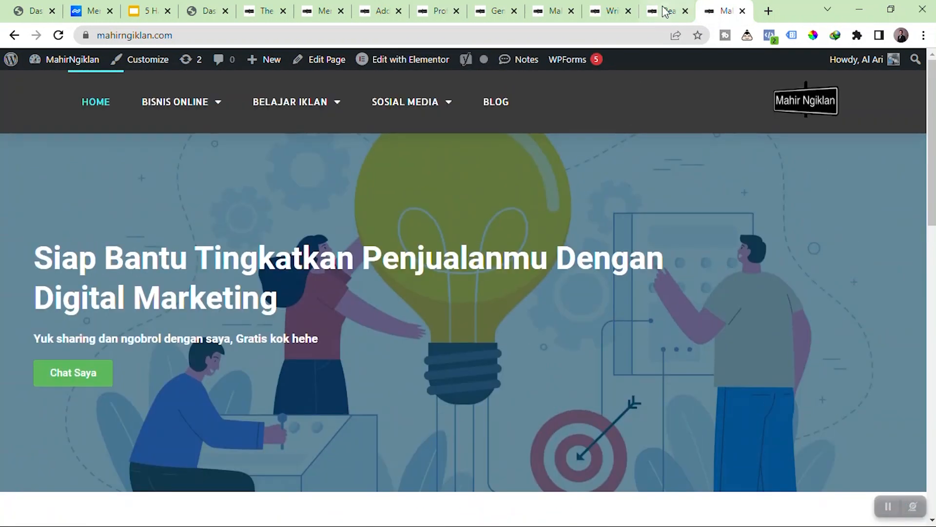
click(663, 9)
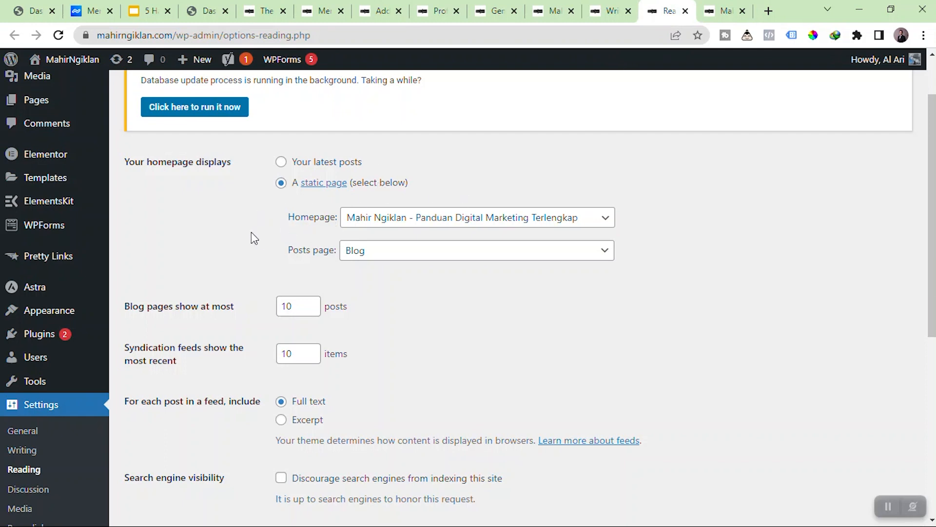
Check the pages available as posts page, keep Blog selected, and open the Blog page in the site's existing homepage tab.
click(425, 253)
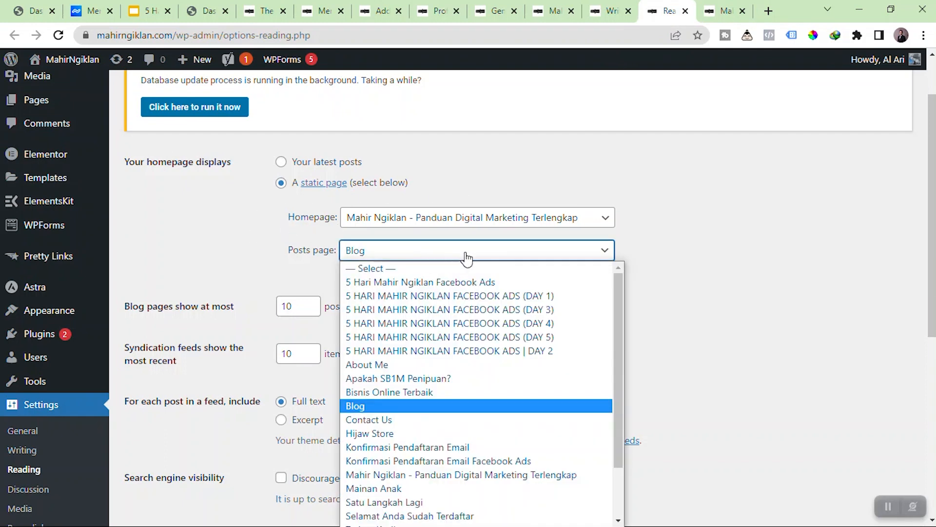
click(412, 406)
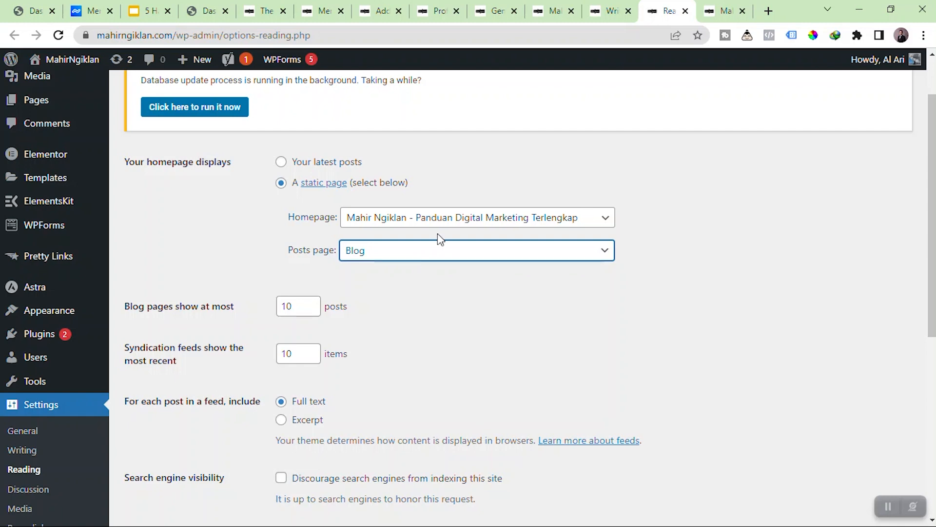
click(611, 10)
click(554, 11)
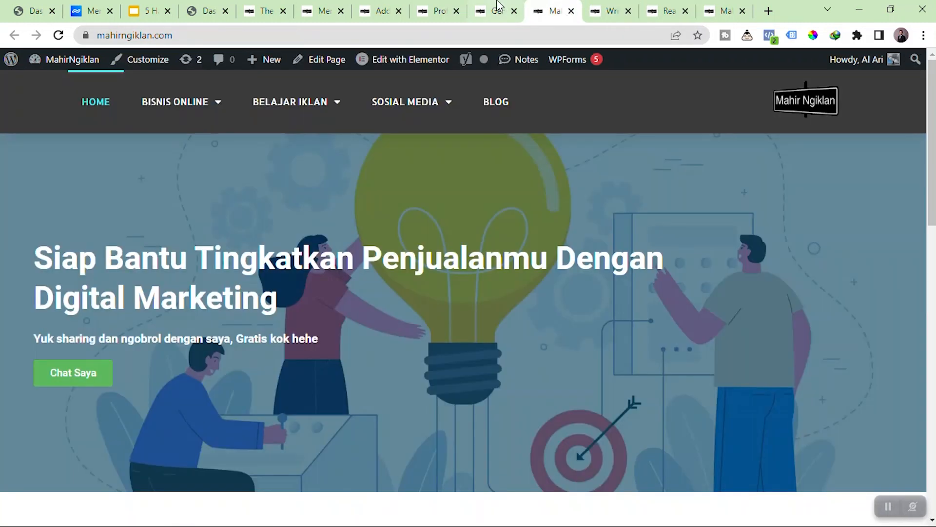
click(496, 11)
click(554, 11)
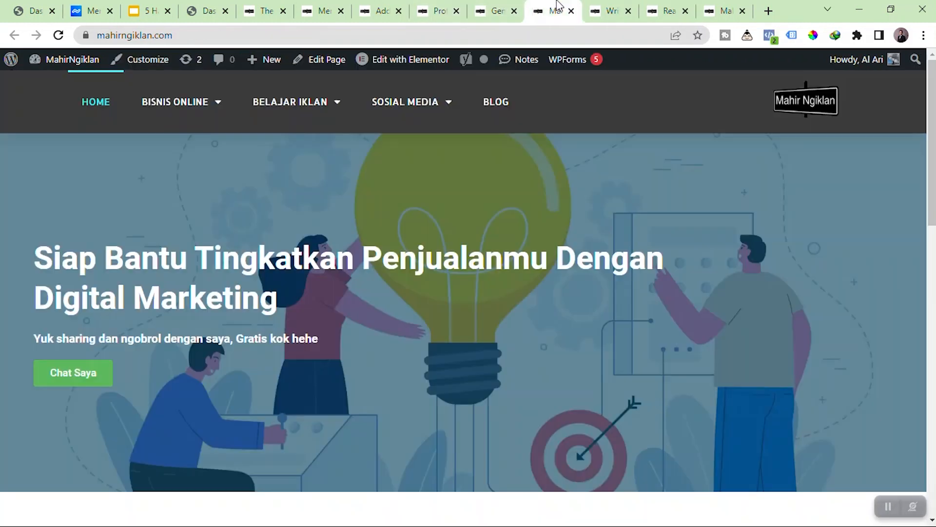
click(507, 104)
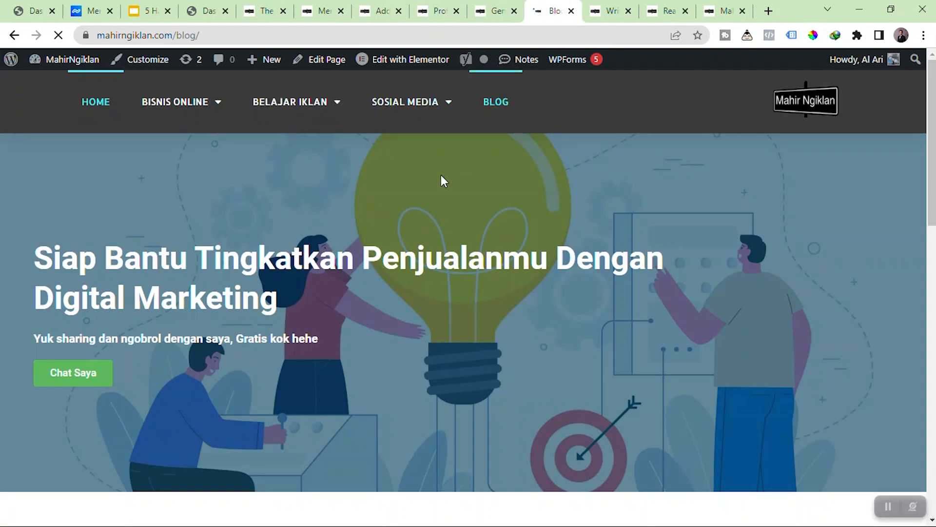
Look through the posts on the Blog page down to its pagination, and return to the Reading Settings tab.
scroll(344, 203, down, 15)
scroll(362, 216, down, 20)
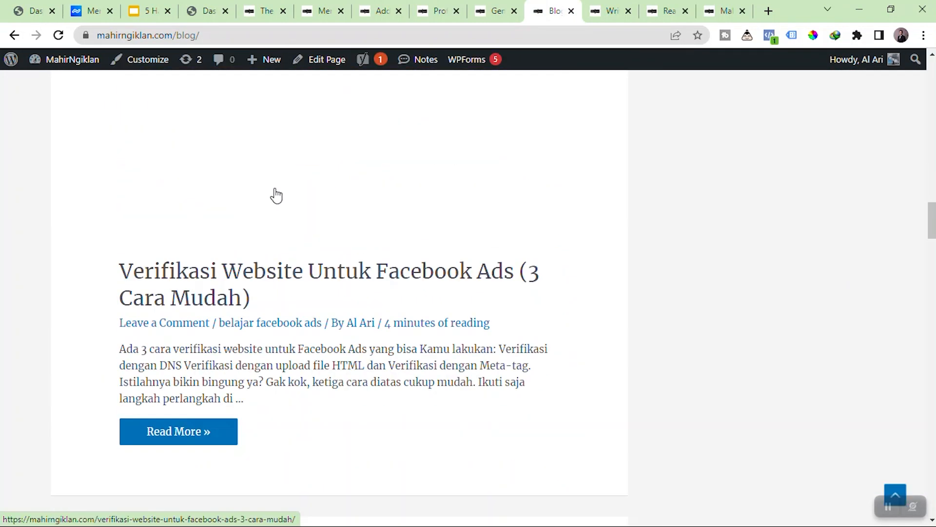
scroll(359, 225, down, 20)
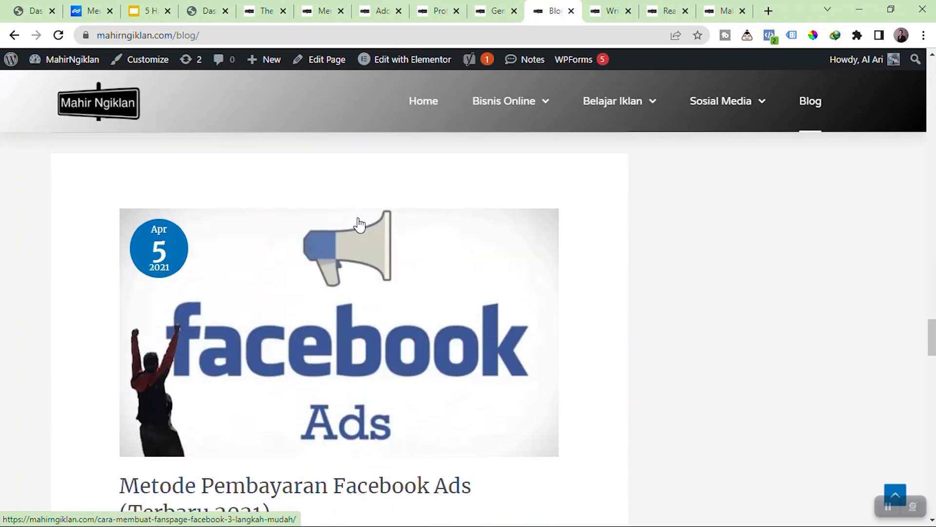
scroll(359, 218, down, 7)
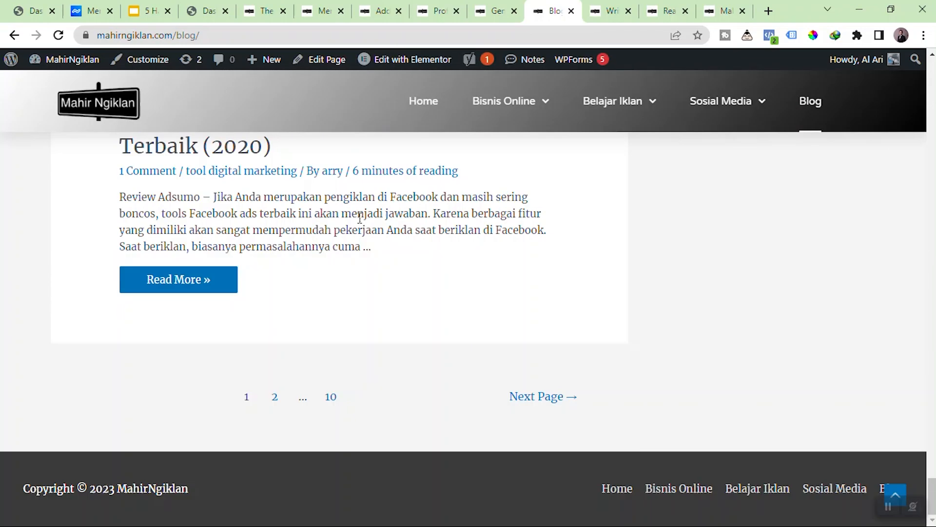
scroll(361, 221, up, 10)
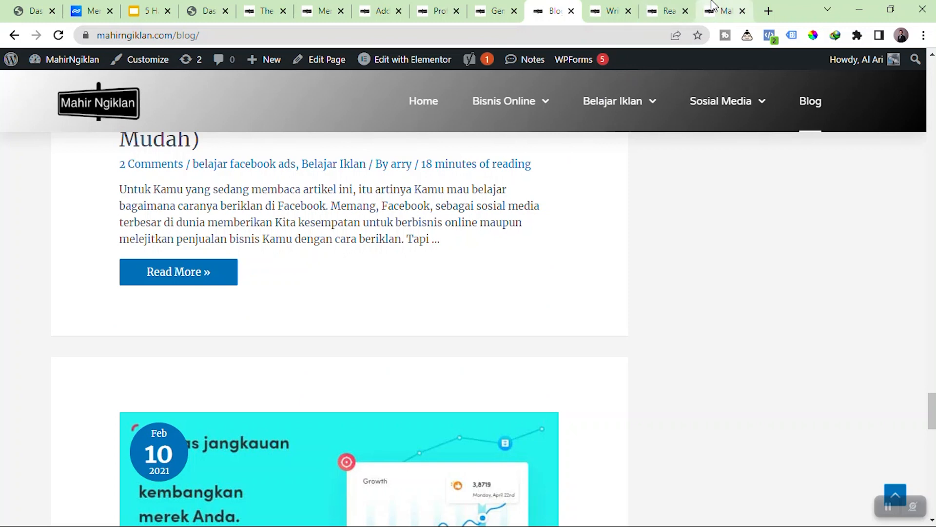
click(722, 11)
click(656, 10)
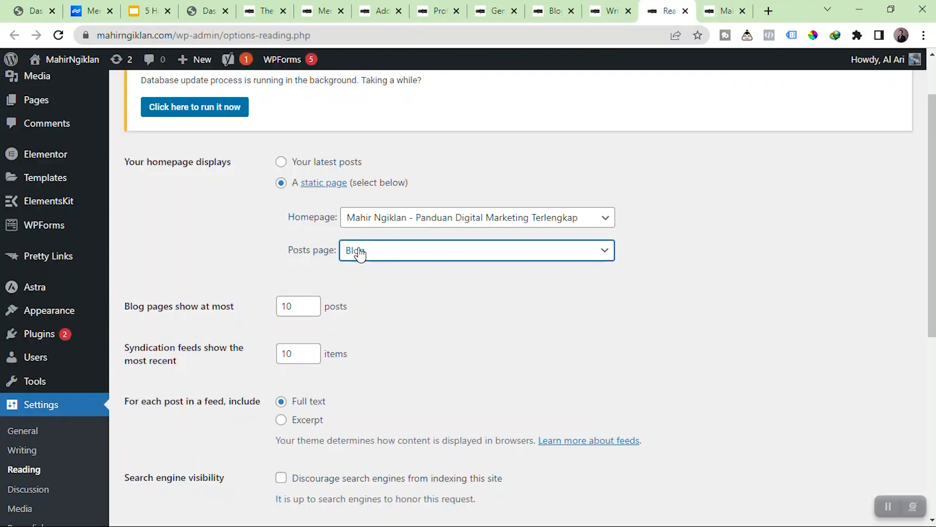
Compare the blog page post limit with the Blog page loaded in the last site tab, and return to Reading Settings.
scroll(233, 206, down, 3)
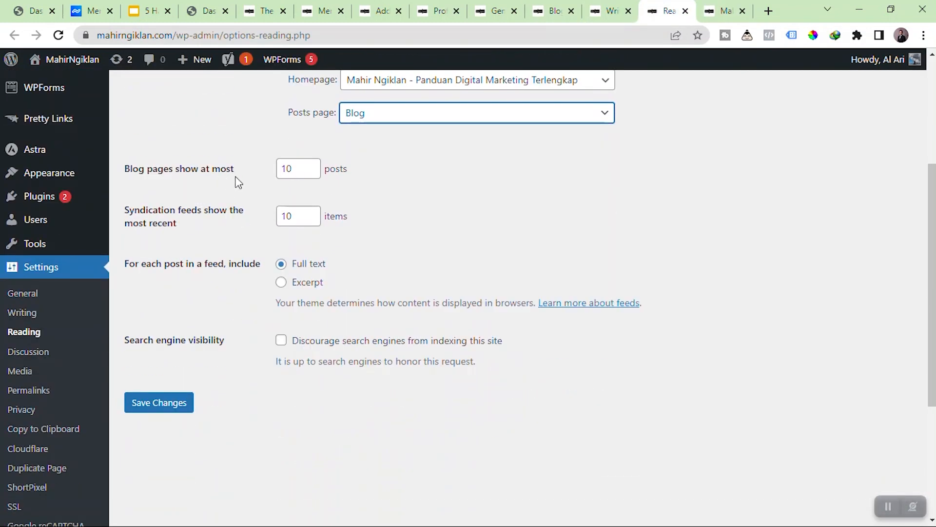
click(724, 11)
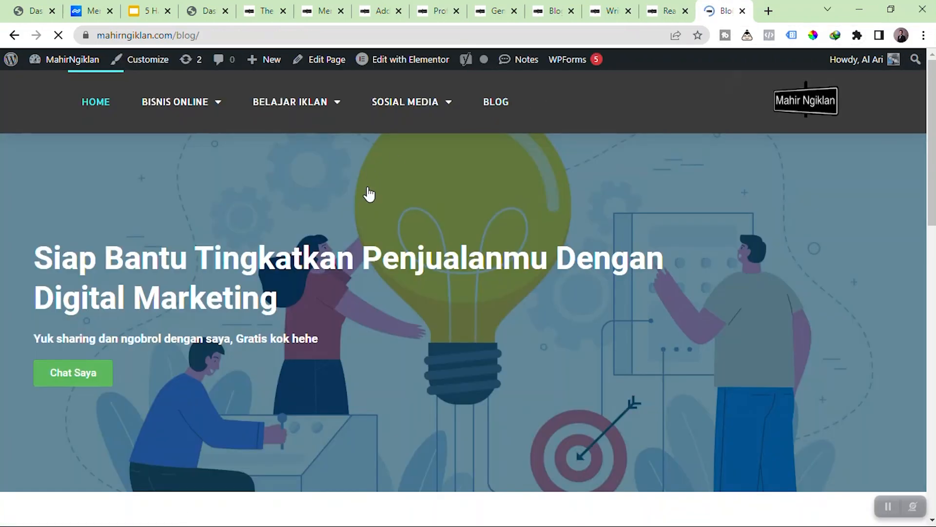
scroll(371, 195, down, 20)
scroll(381, 251, down, 15)
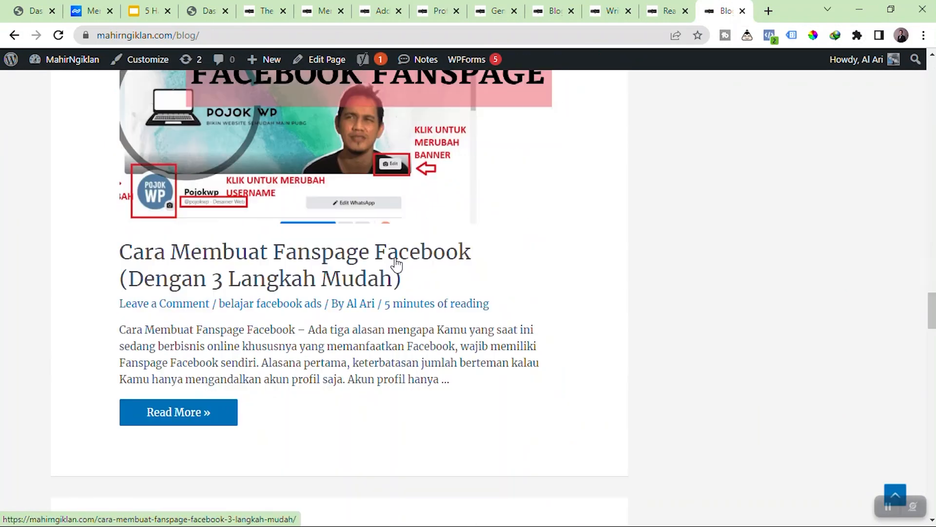
click(654, 12)
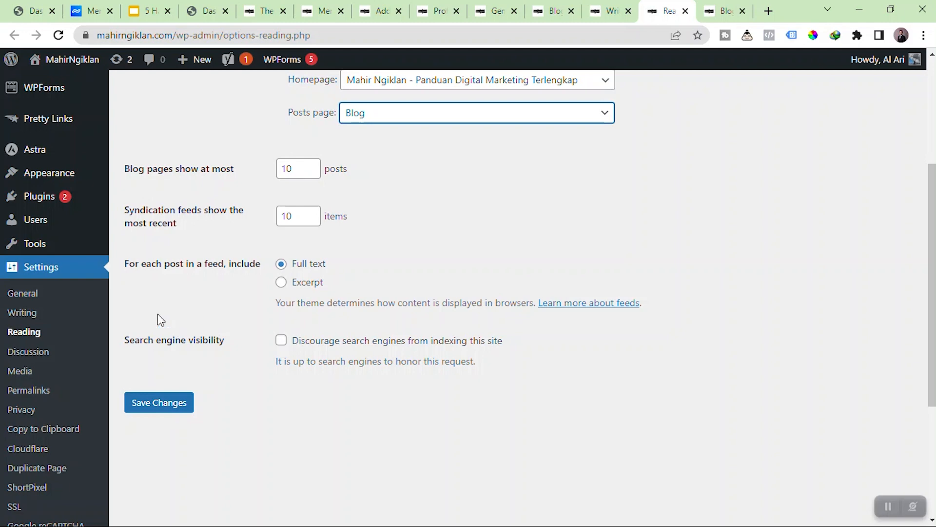
Open the Permalinks settings page in a new tab and bring its permalink structure options into view.
scroll(39, 353, down, 3)
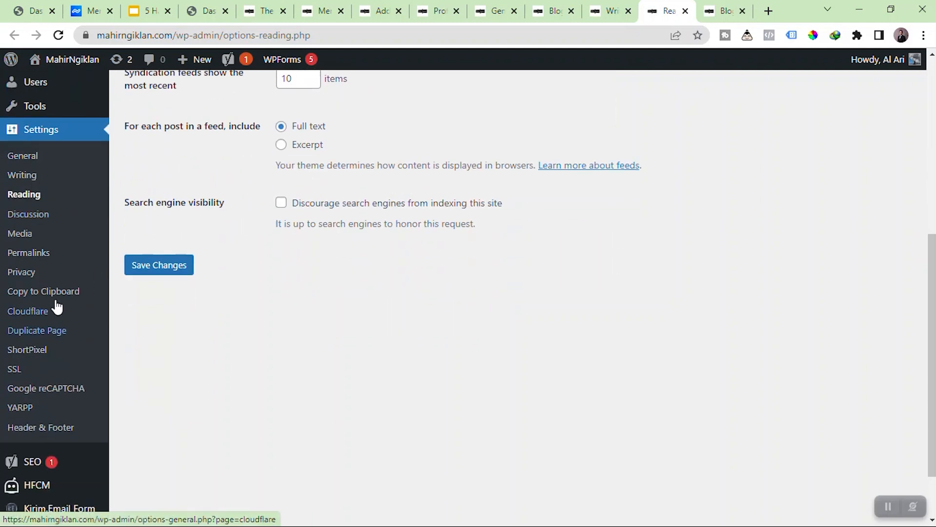
right_click(36, 259)
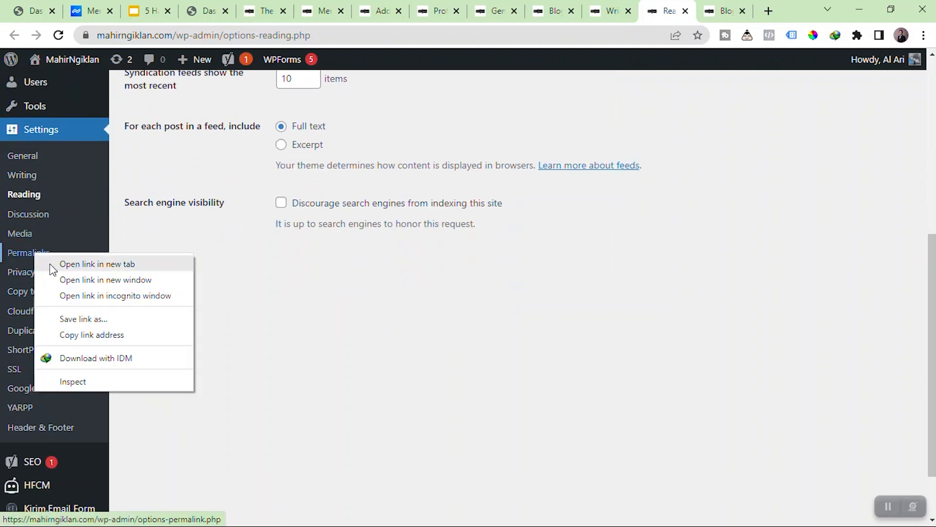
click(50, 266)
click(672, 10)
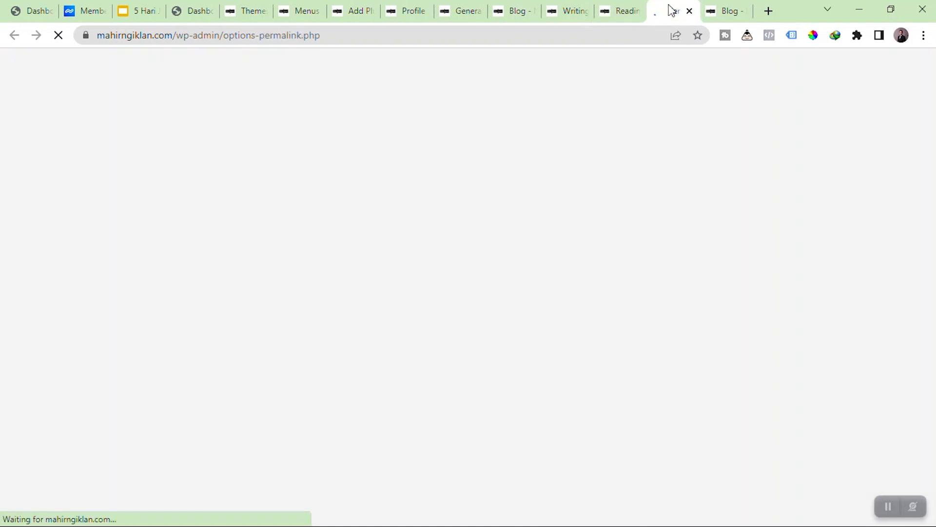
scroll(548, 161, down, 5)
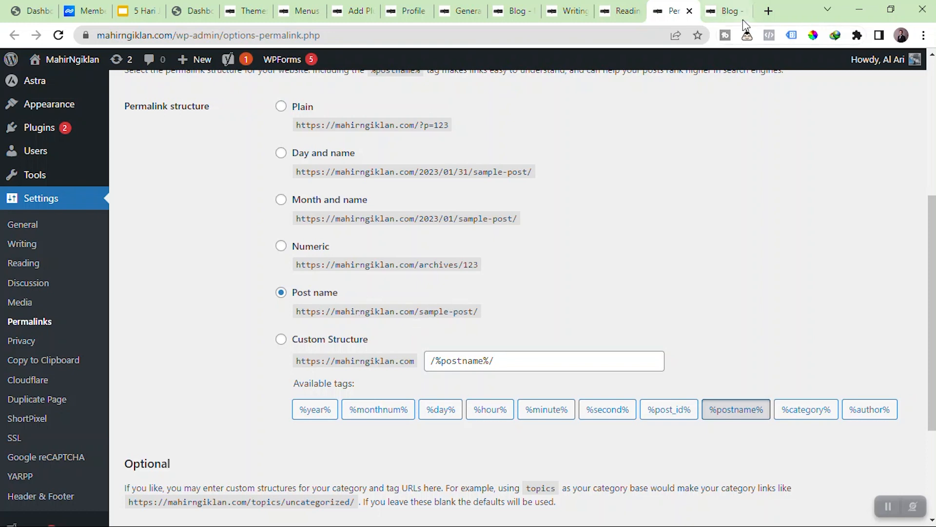
Open the post "Cara Beriklan di Facebook (5 Langkah Mudah)" from the Blog page, highlight its URL slug, and return to Permalink Settings.
click(730, 11)
click(221, 214)
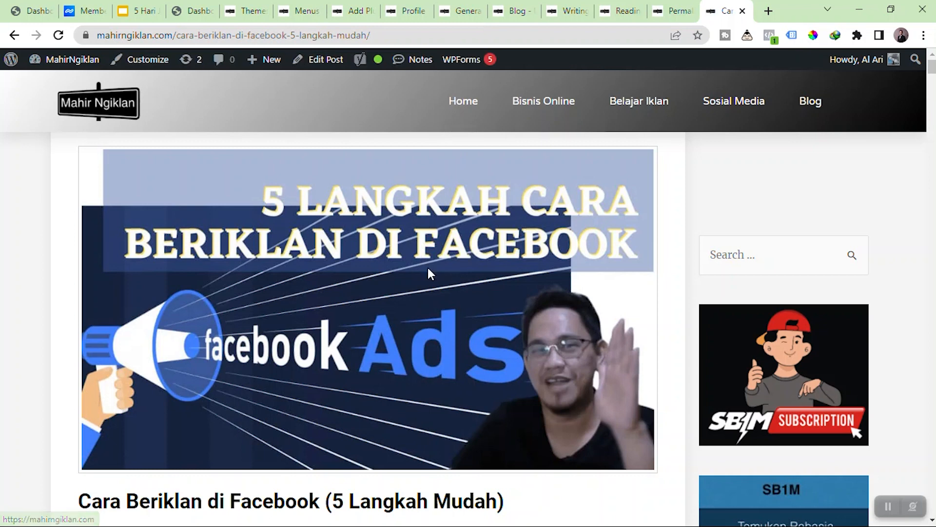
drag(401, 35, 179, 37)
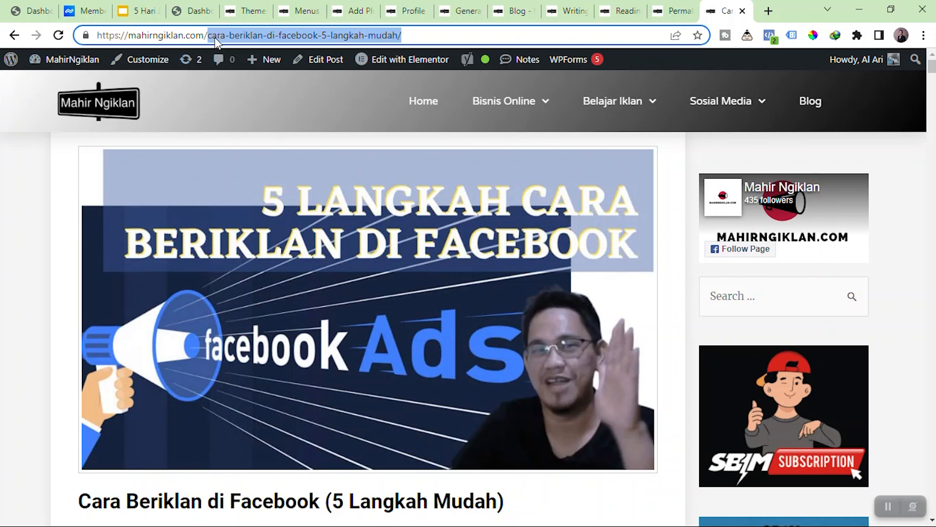
click(208, 37)
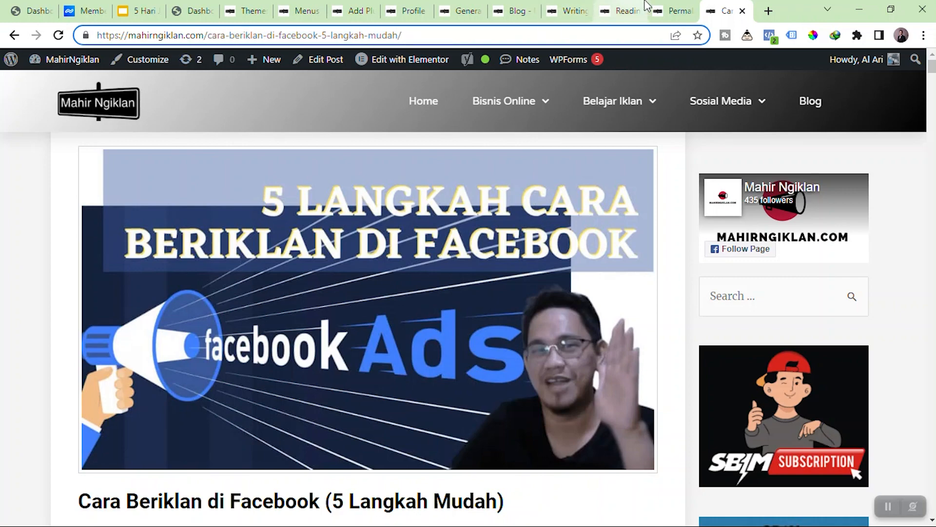
click(672, 11)
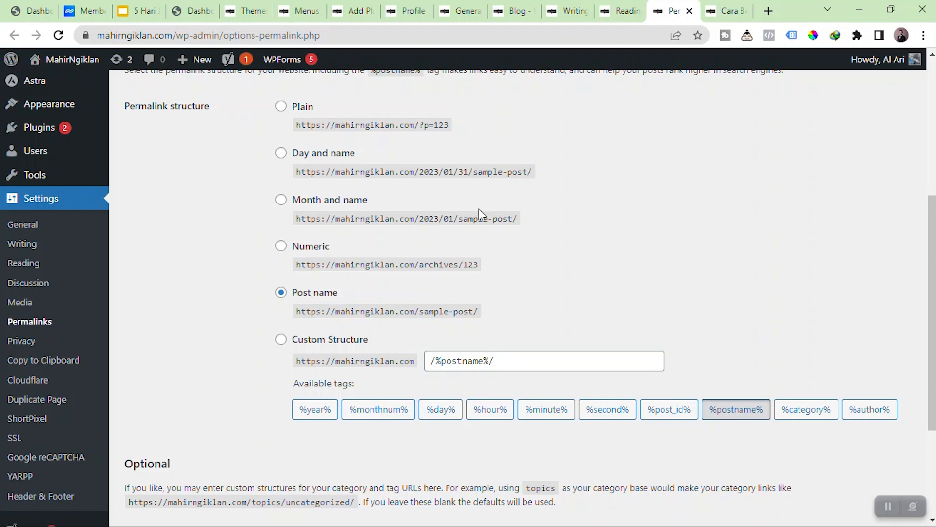
Examine the Day and name example URL by highlighting the whole address, its date part and its sample-post part.
drag(535, 176, 298, 175)
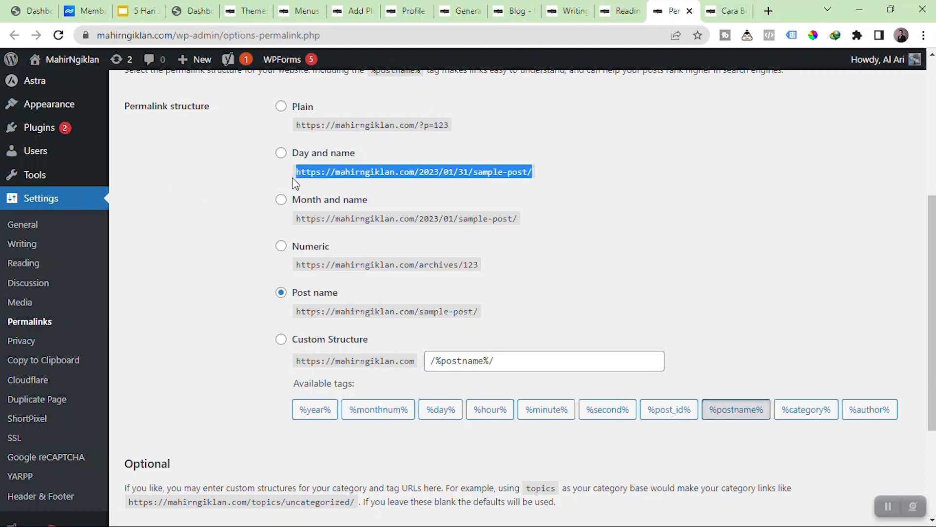
click(189, 202)
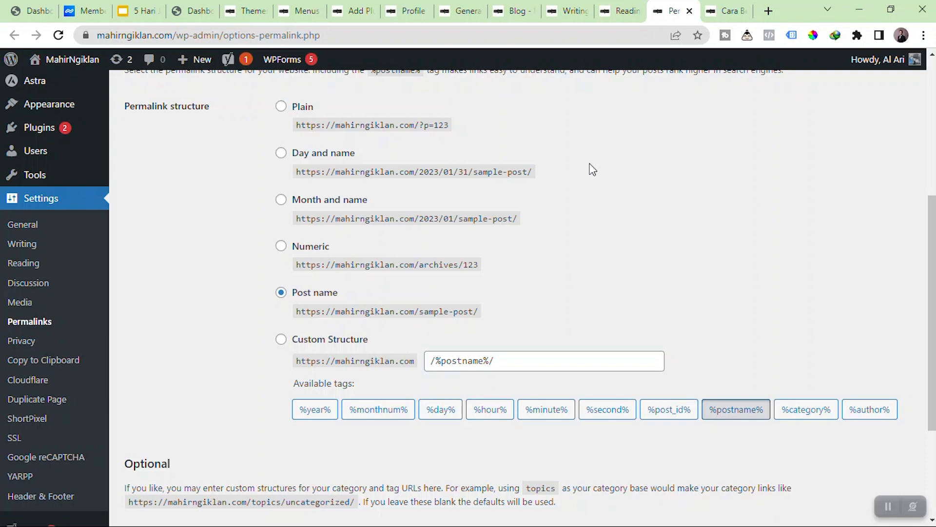
drag(473, 173, 524, 170)
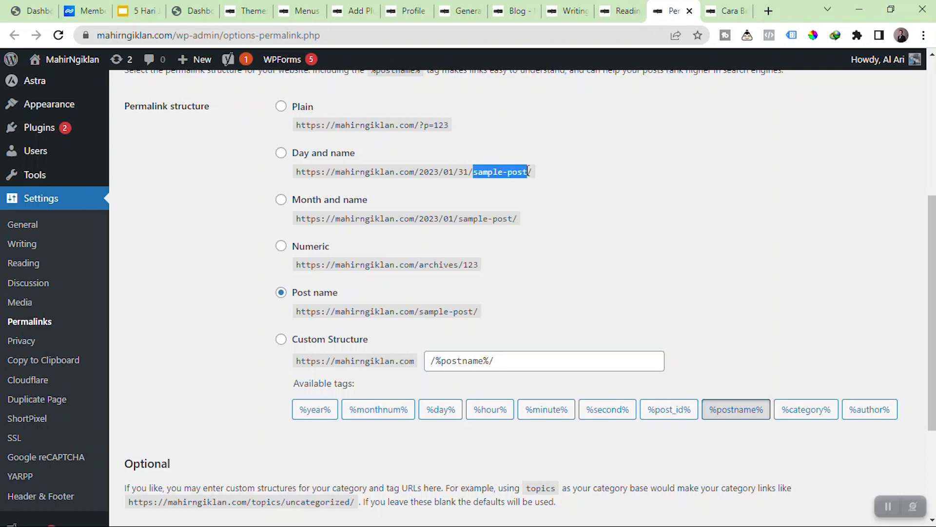
drag(419, 172, 473, 172)
click(596, 198)
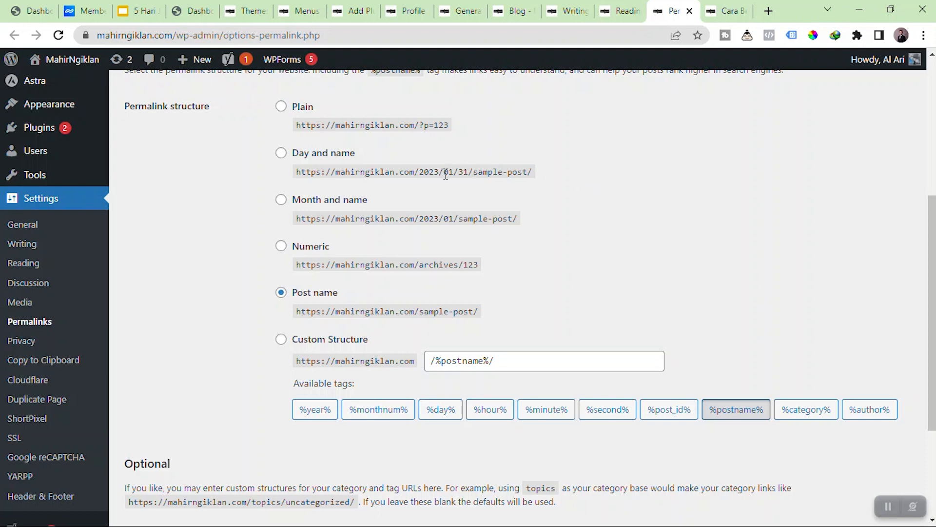
drag(418, 172, 537, 177)
click(471, 170)
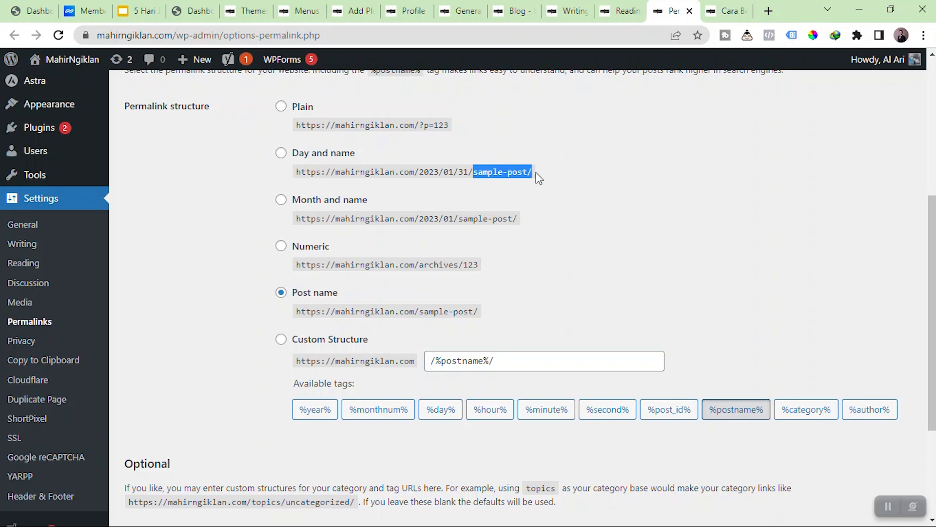
click(537, 178)
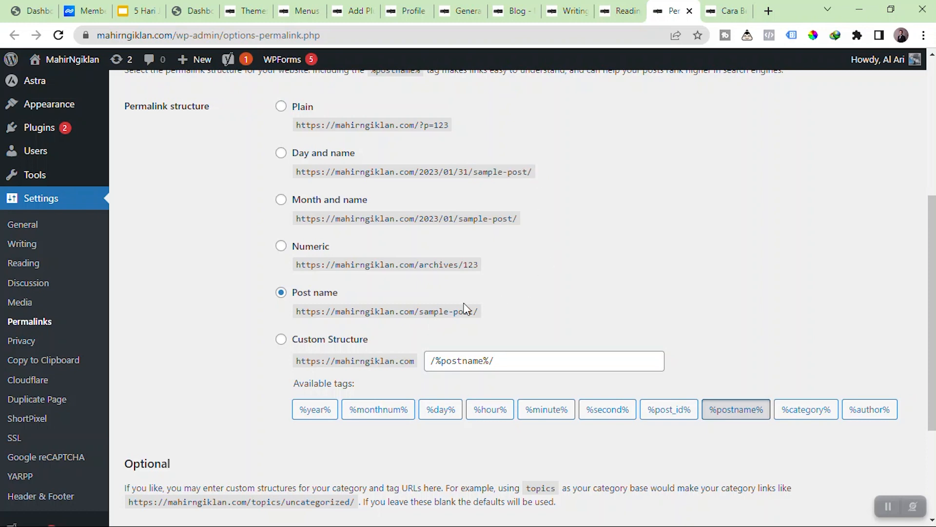
Look over the rest of the Permalink Settings page and dismiss the Elementor Data Updater notice.
scroll(75, 203, down, 3)
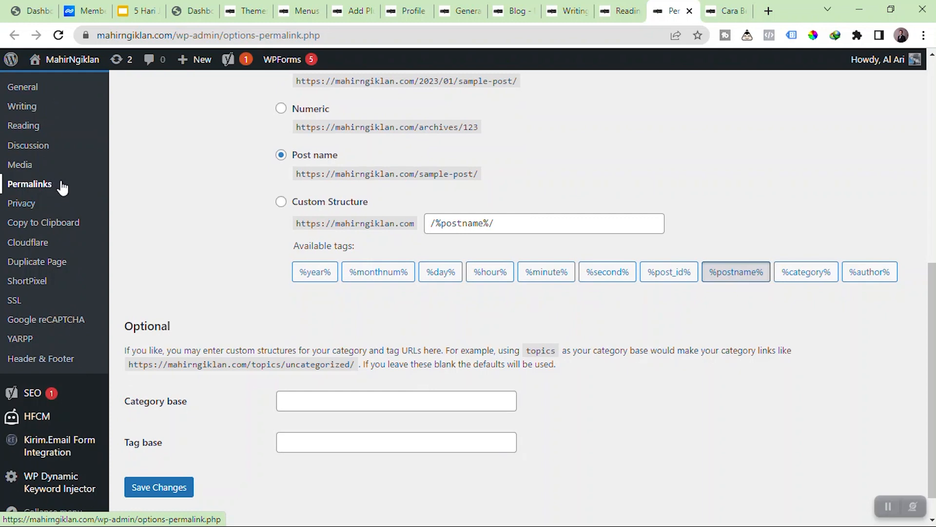
scroll(69, 207, down, 1)
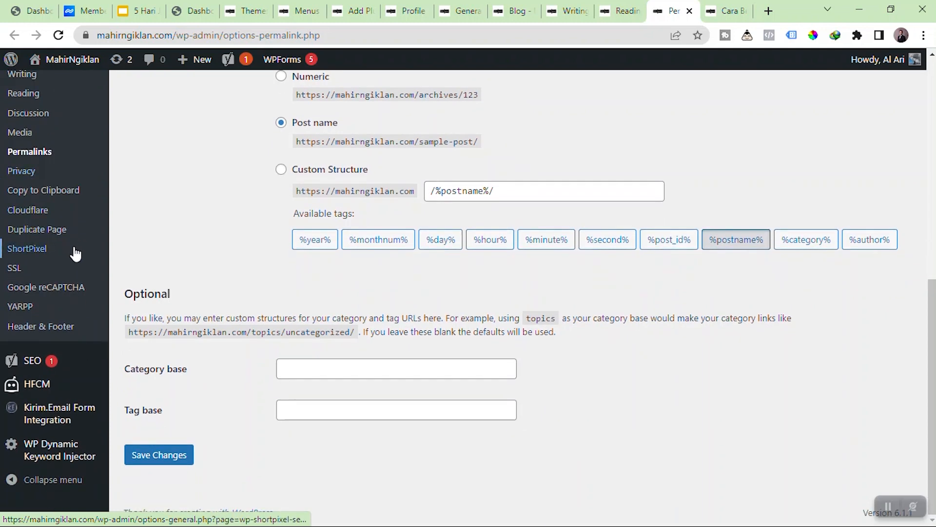
scroll(73, 293, up, 10)
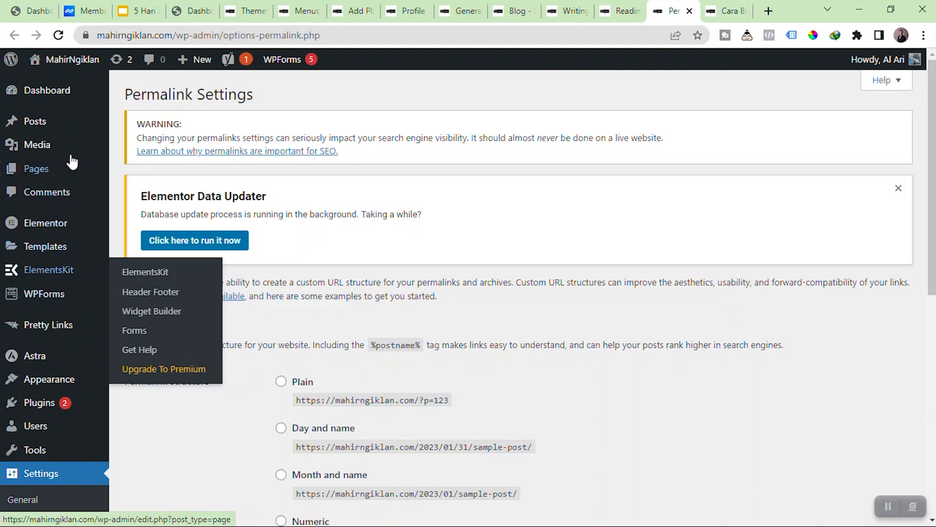
click(899, 188)
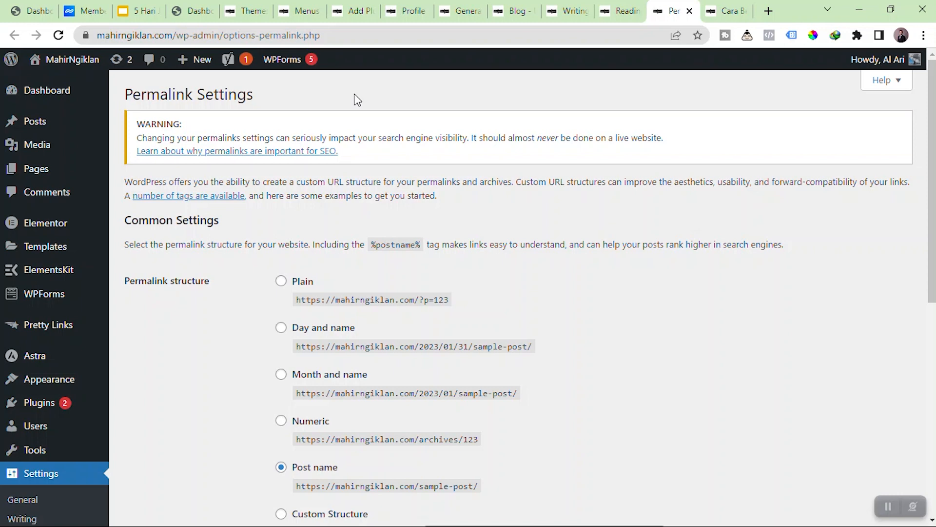
View the Niagahoster client area's domain list and switch back to the open Facebook advertising post.
click(89, 13)
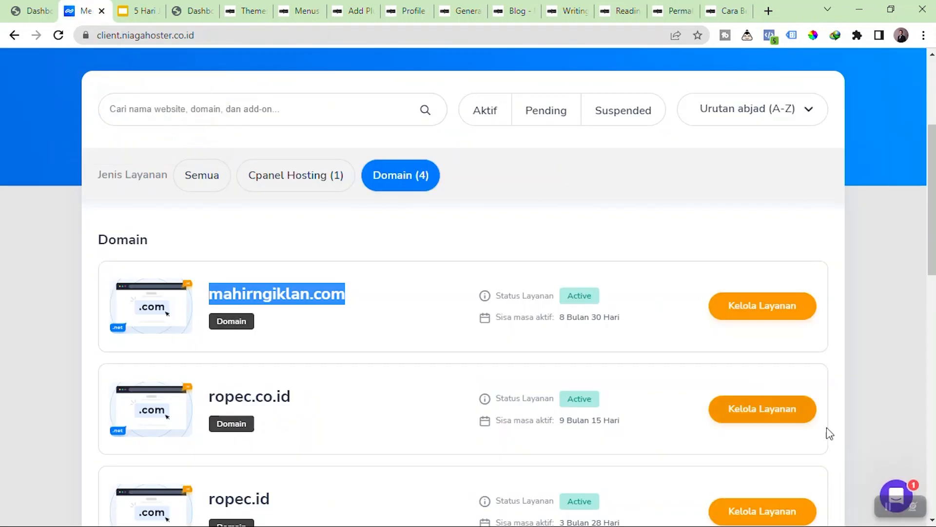
click(728, 12)
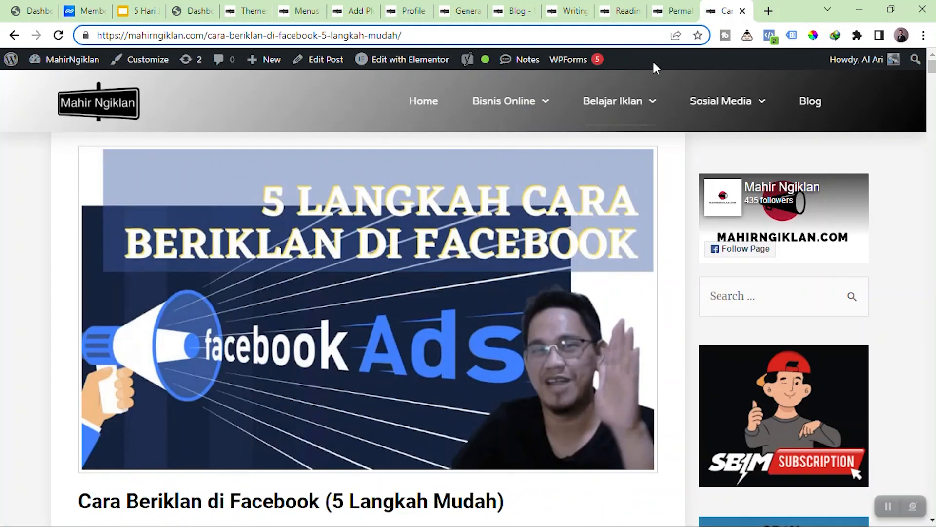
mouse_move(623, 117)
click(679, 262)
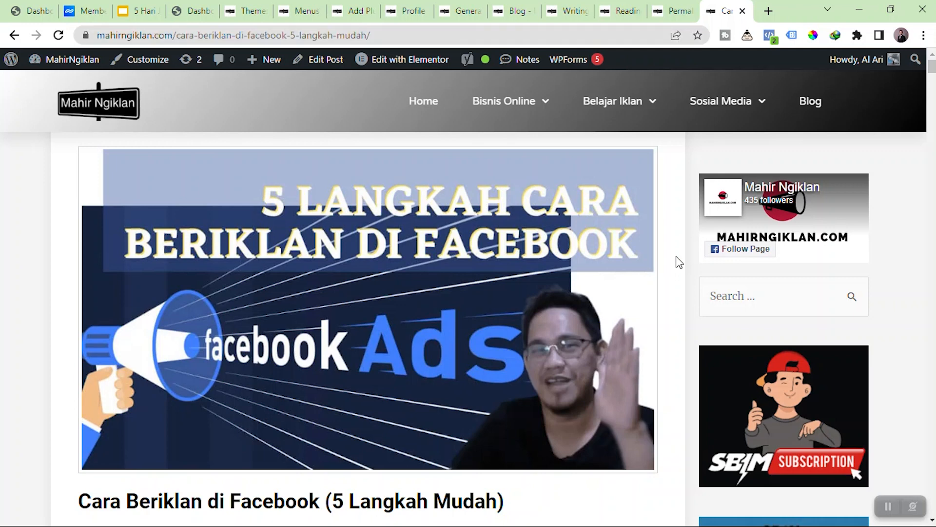